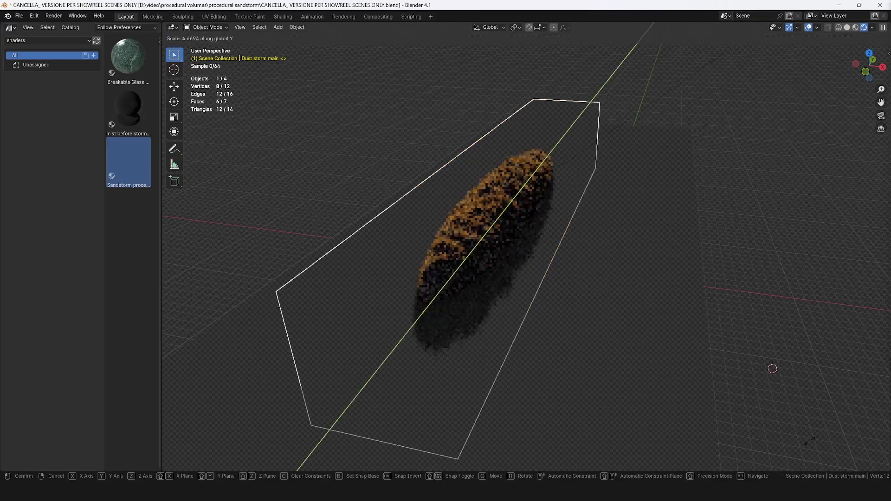
key("ctrl+space")
middle_click_drag(769, 368, 497, 238)
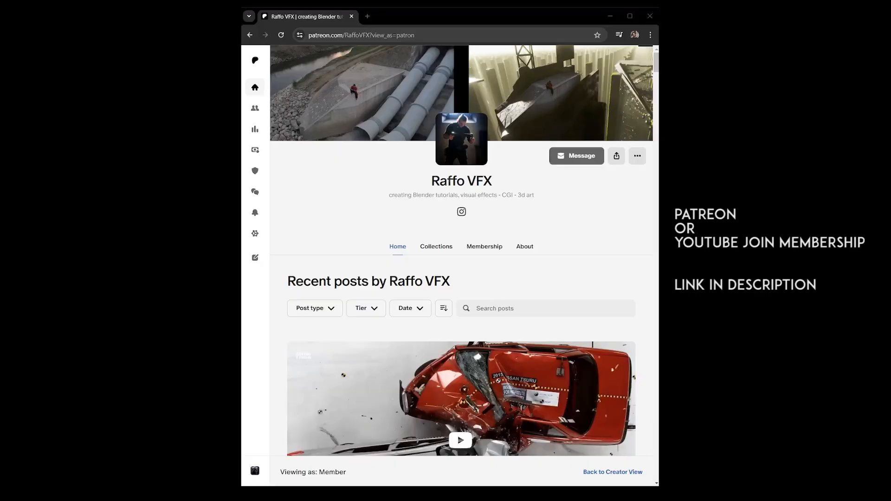
- Browse the Raffo VFX tutorial collections on Patreon, looking through the Destruction and Set Extension posts
left_click(443, 246)
scroll(482, 241, "down", 5)
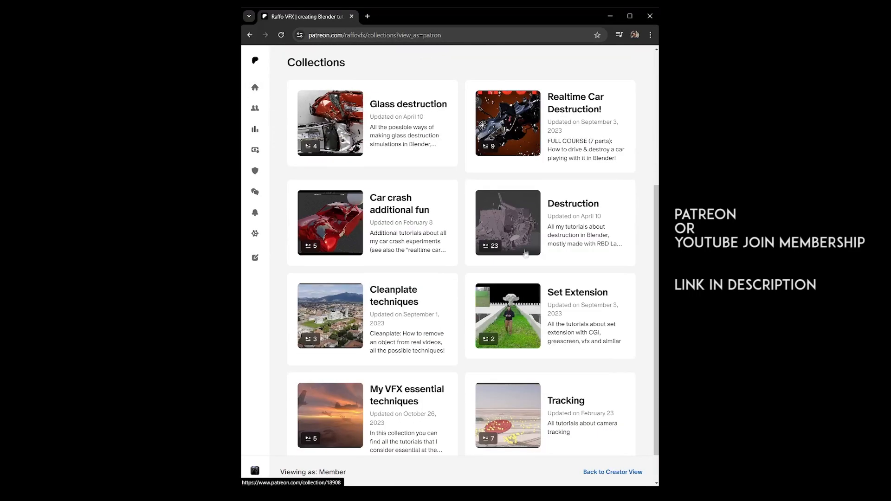
left_click(526, 225)
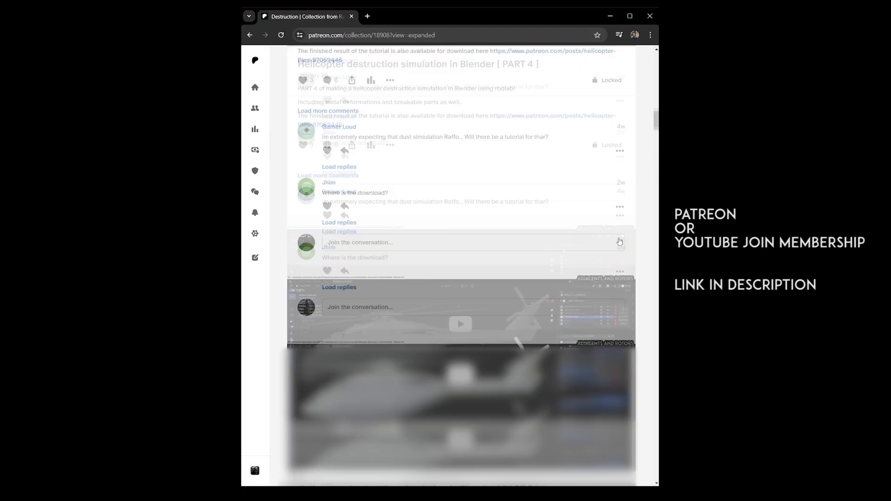
scroll(619, 241, "down", 15)
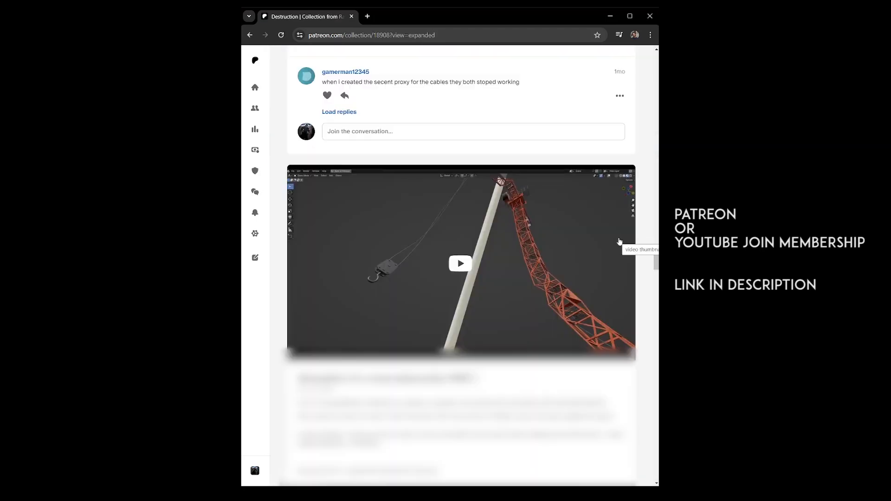
scroll(620, 241, "down", 5)
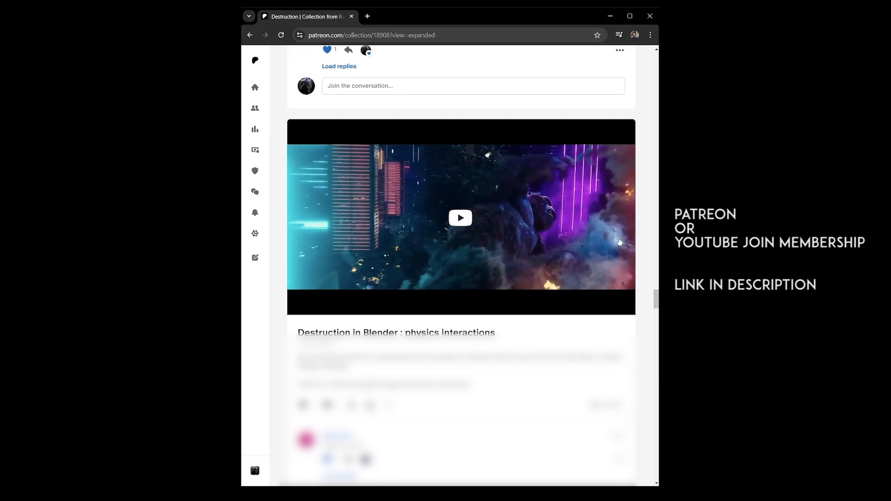
scroll(619, 241, "down", 10)
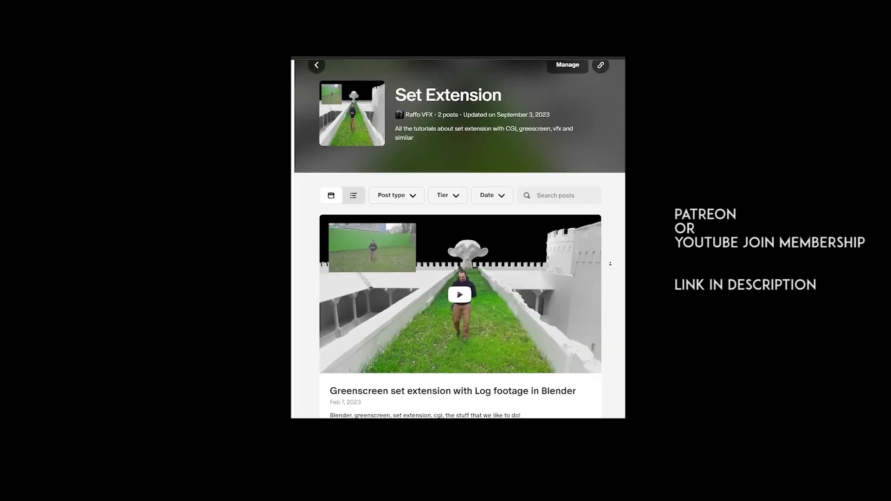
scroll(609, 263, "down", 3)
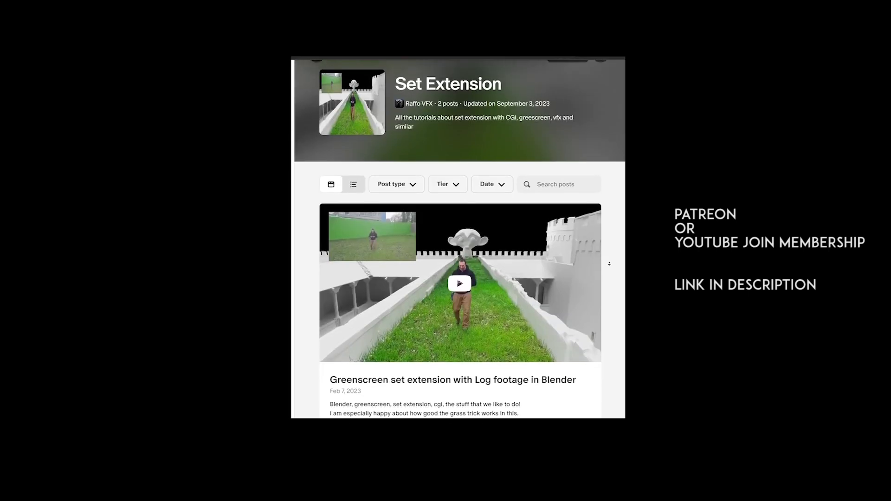
scroll(609, 264, "down", 3)
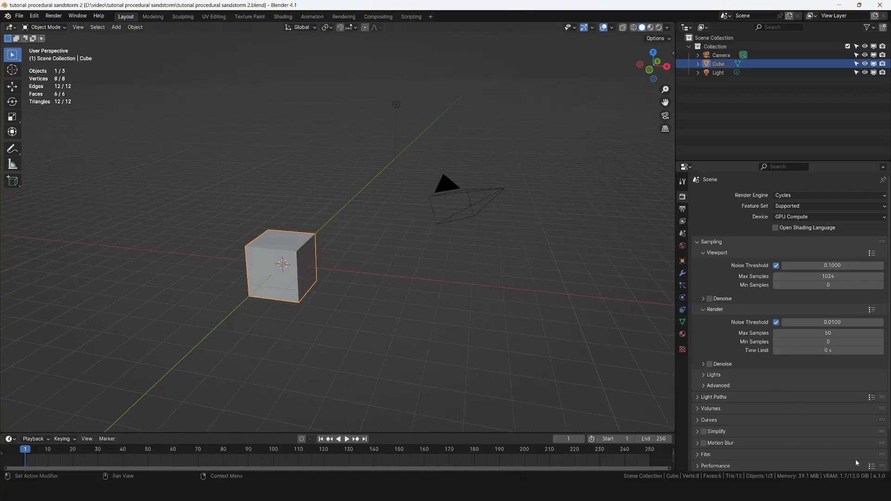
- Select the camera and the light together and move them farther away from the cube
middle_click_drag(388, 170, 409, 168)
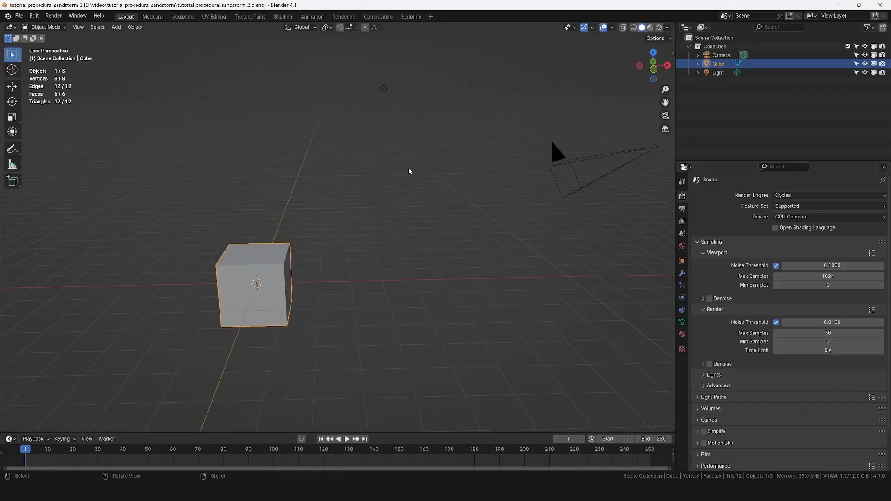
left_click_drag(336, 78, 557, 201)
scroll(346, 203, "down", 4)
key("g")
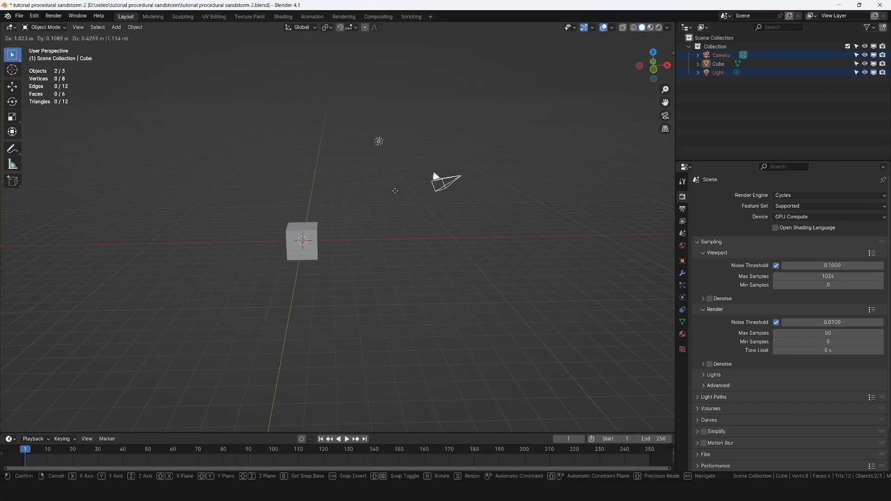
left_click(617, 117)
- Scale the cube up and set its X, Y and Z dimensions to 10 m
left_click(317, 239)
middle_click_drag(317, 239, 363, 263)
key("s")
left_click(424, 188)
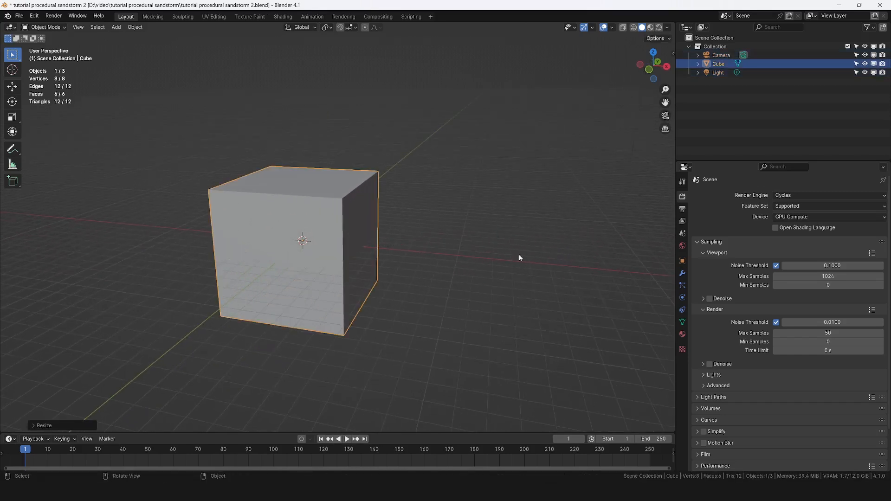
key("n")
left_click(637, 187)
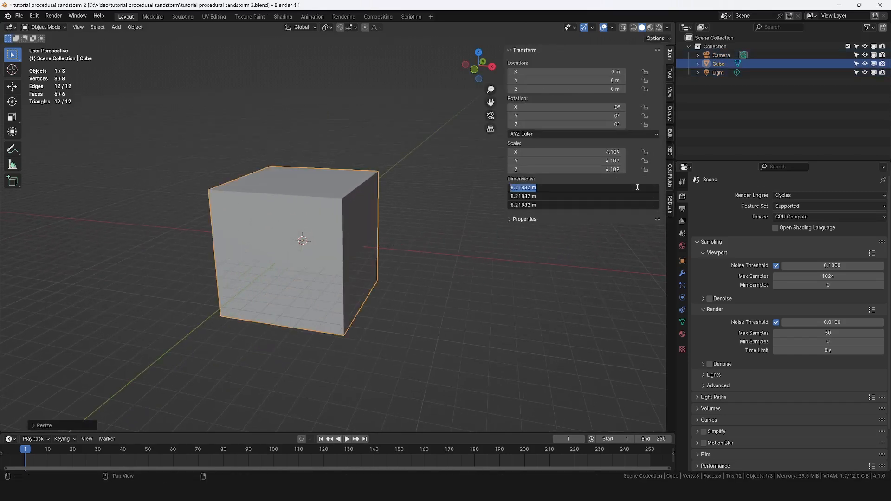
type("10")
key("Return")
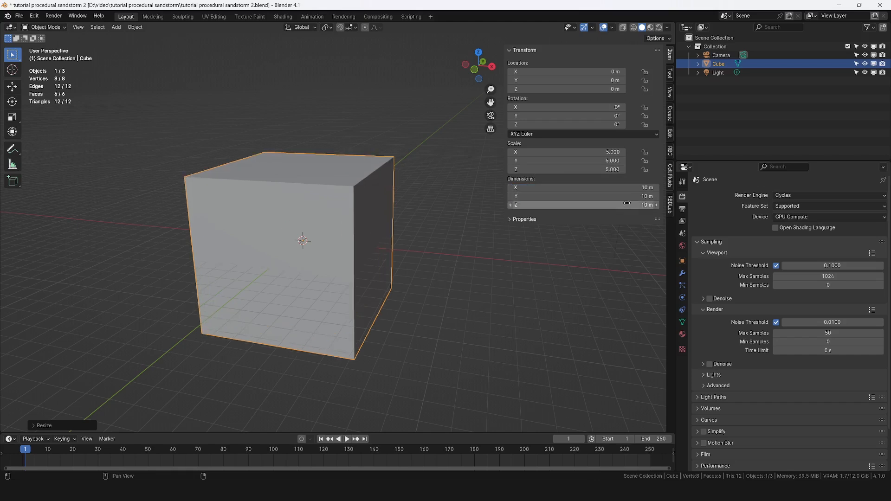
- Stretch the cube into a long box by setting its Y dimension to 60 m
left_click(646, 194)
type("60")
key("Return")
scroll(291, 256, "down", 3)
middle_click_drag(291, 256, 457, 251)
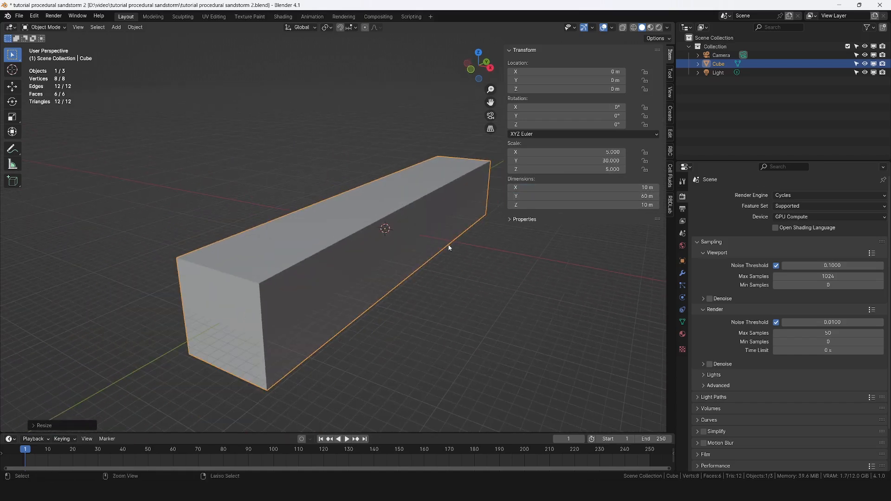
- Apply the scale of the elongated box
key("ctrl+a")
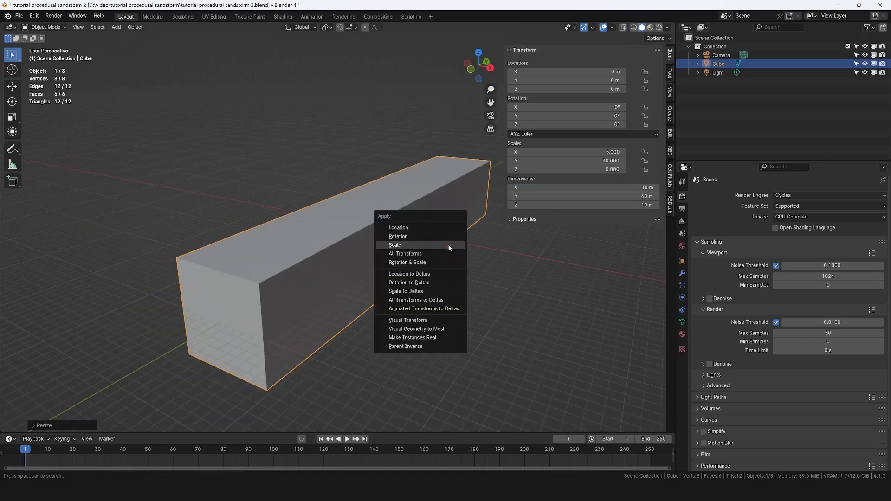
left_click(395, 245)
middle_click_drag(450, 248, 447, 246)
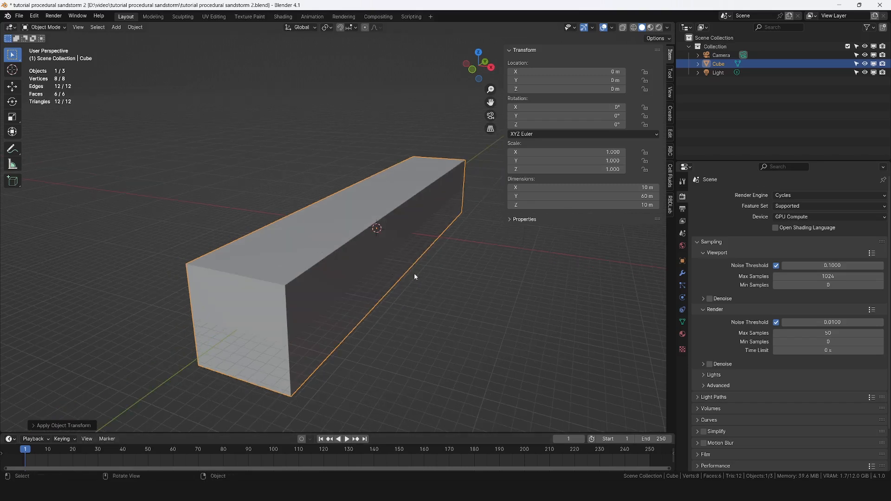
- Animate the box moving about 4 m along positive X between keyframes at frames 1 and 250, with linear interpolation
key("i")
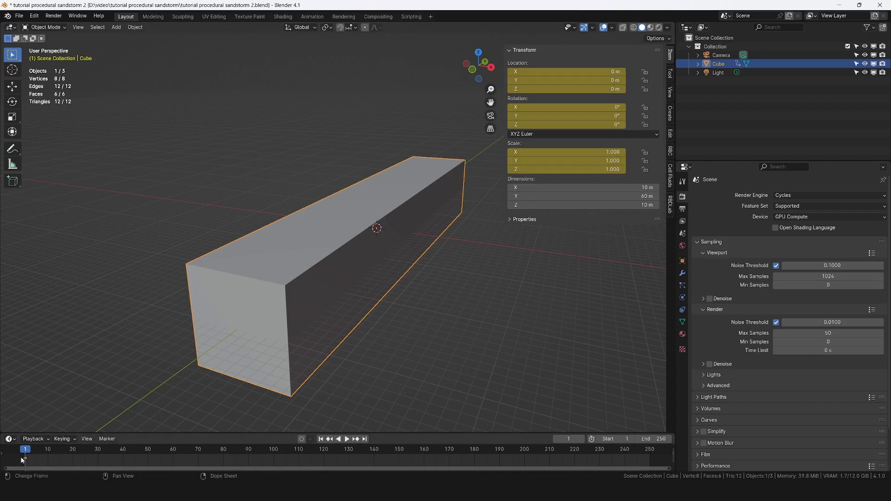
left_click(648, 459)
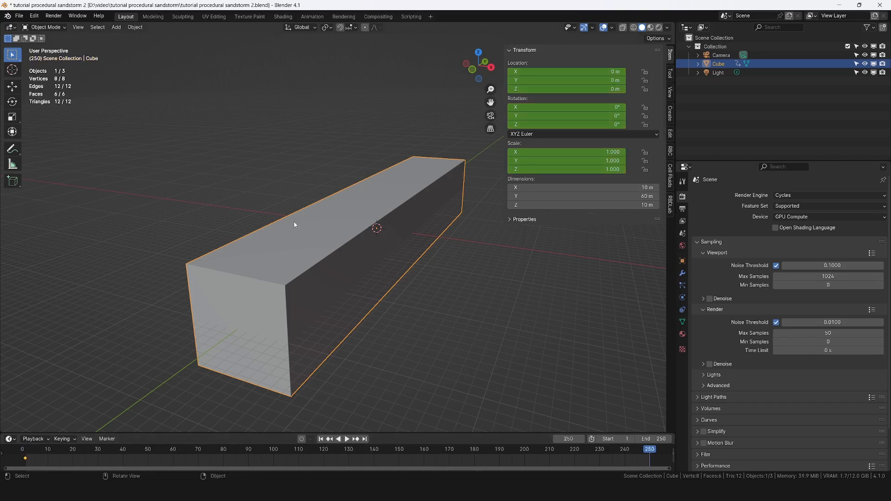
key("g")
key("x")
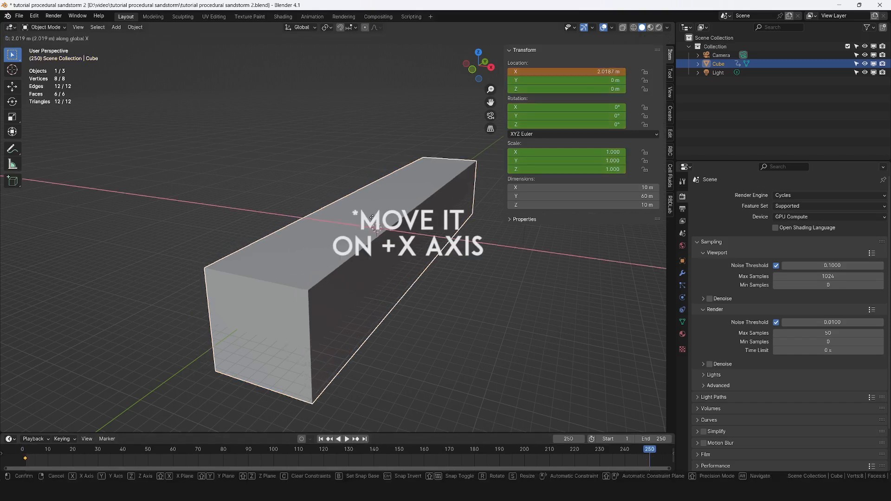
left_click(460, 271)
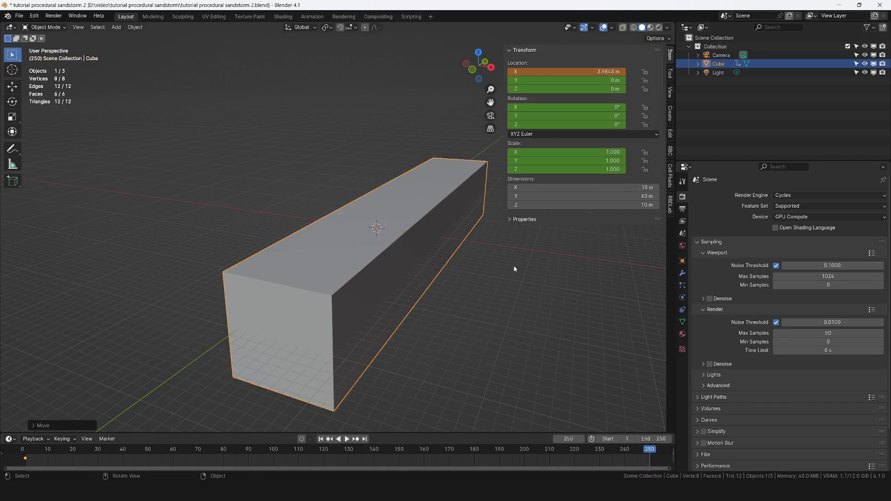
key("i")
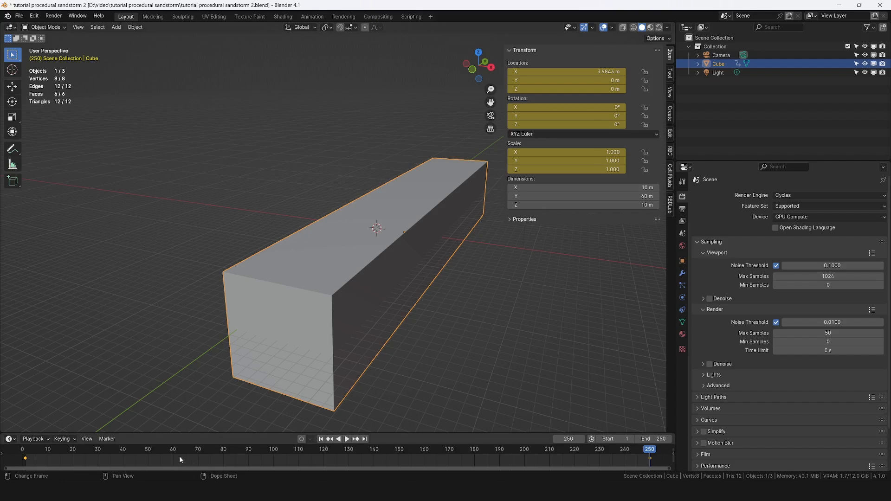
key("t")
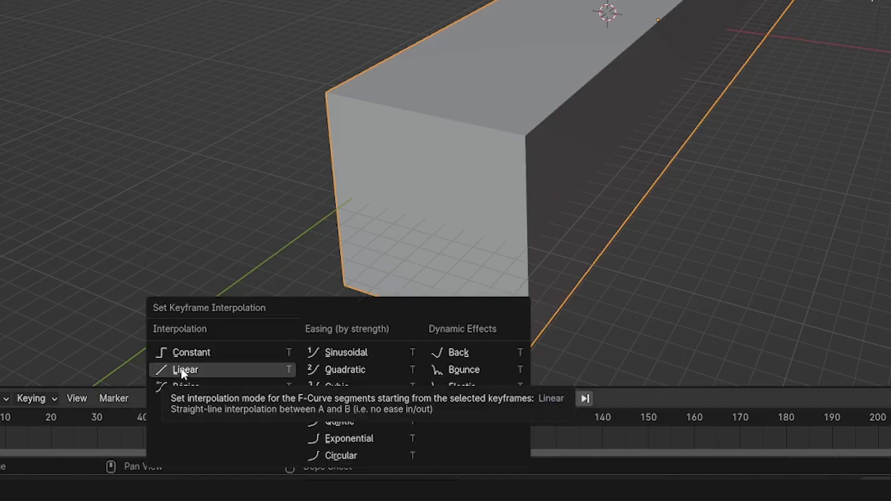
left_click(182, 371)
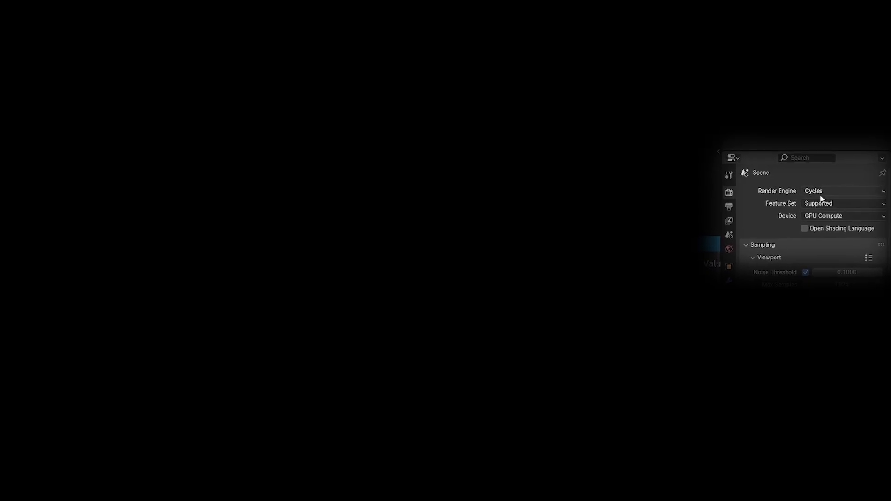
- Choose Cycles as the render engine
left_click(830, 193)
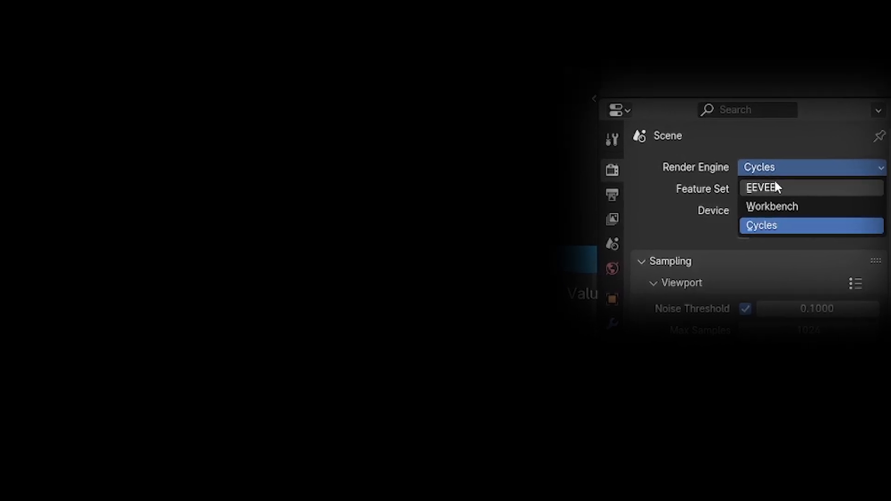
left_click(795, 221)
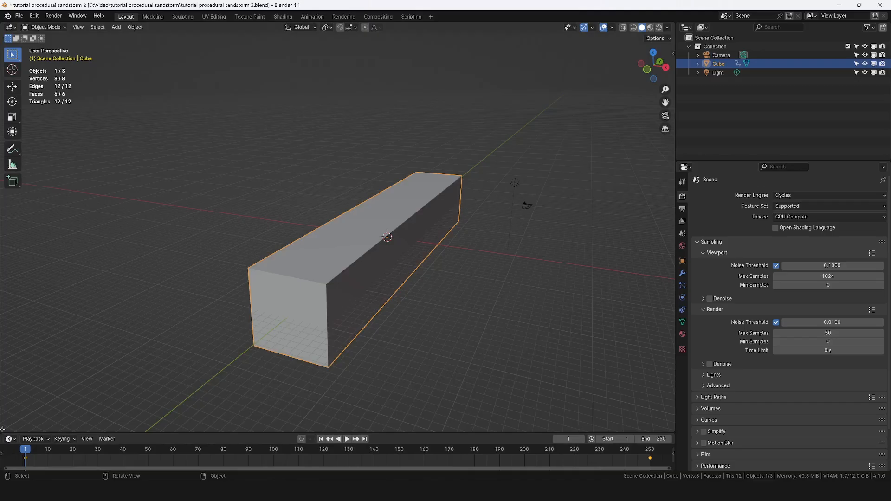
- Split the 3D viewport horizontally, make the lower area a widened Shader Editor, and show the upper one in rendered shading
left_click_drag(2, 429, 55, 122)
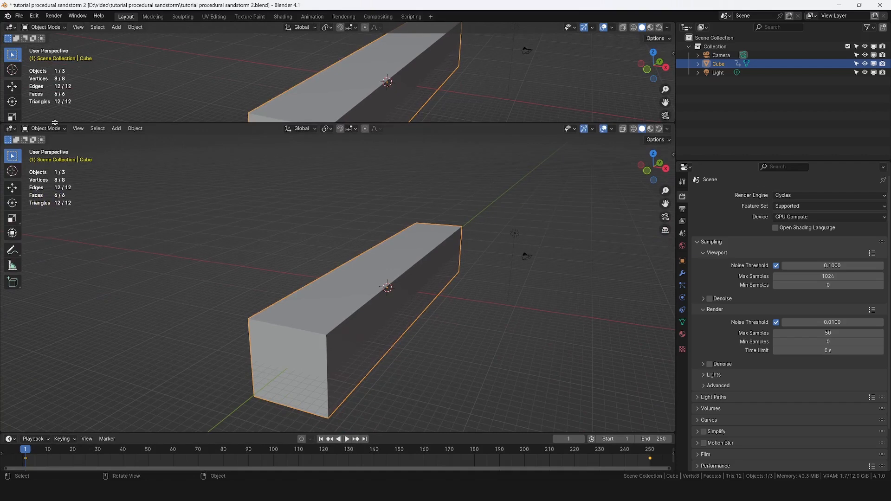
left_click(10, 128)
left_click(28, 207)
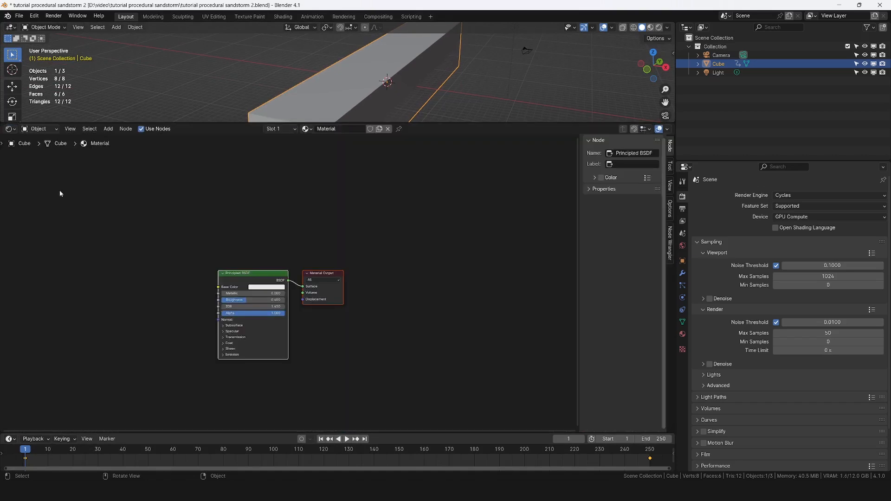
left_click_drag(676, 97, 744, 88)
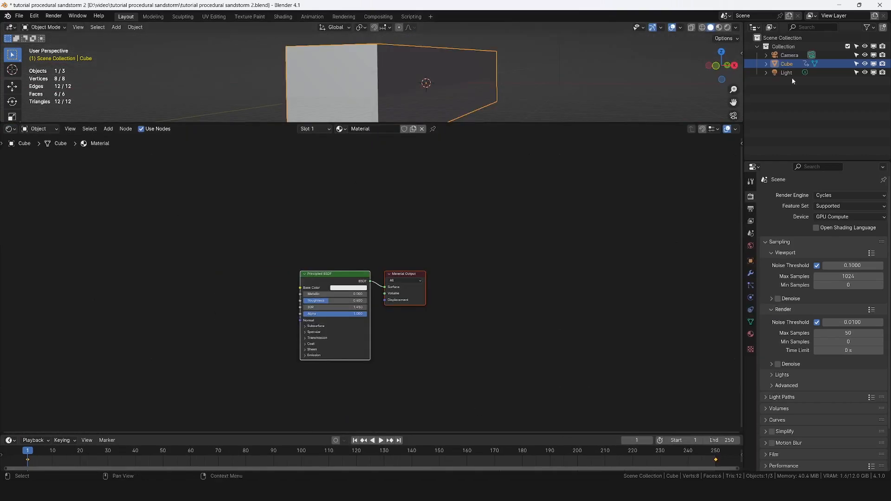
left_click(727, 27)
- Search the add-on preferences for Node Wrangler using "wran" and make sure it is enabled
left_click(33, 16)
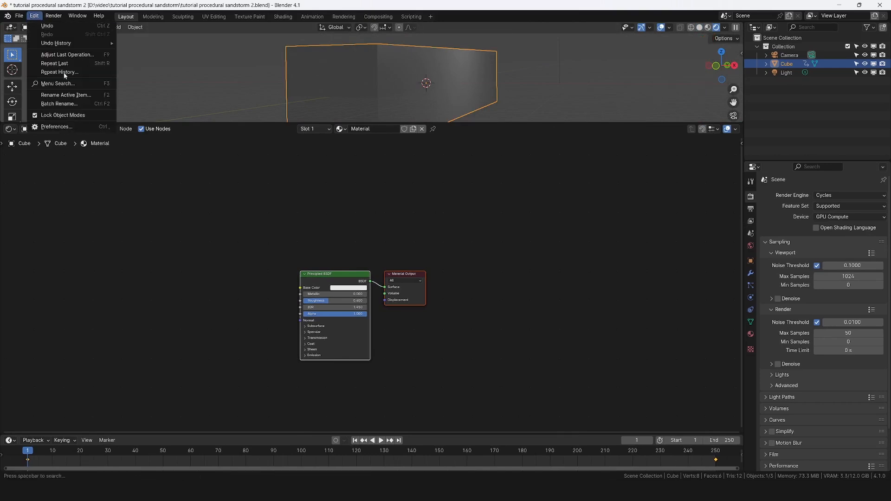
left_click(55, 127)
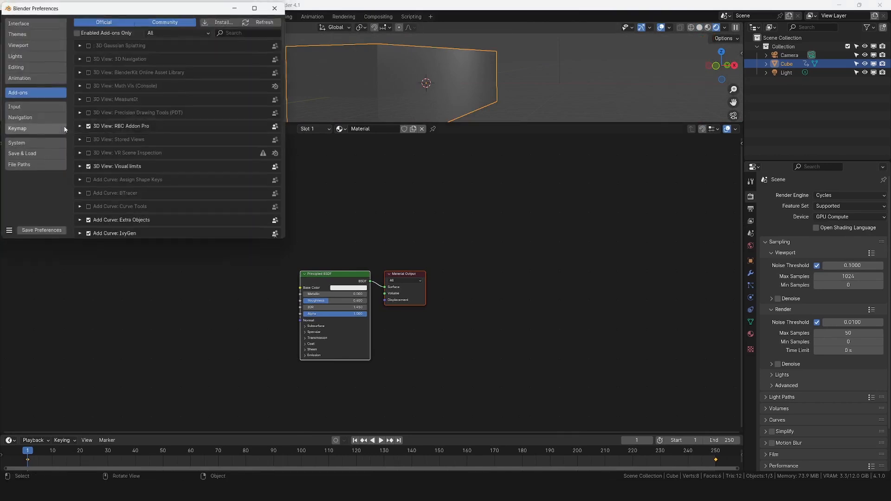
left_click(239, 32)
type("wran")
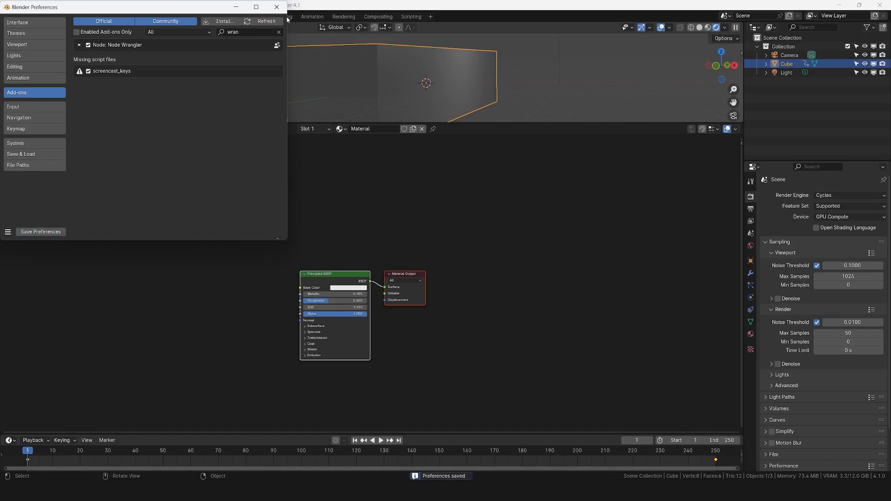
left_click(281, 10)
- Delete the Principled BSDF node from the box's material, leaving only the Material Output
scroll(340, 319, "up", 3)
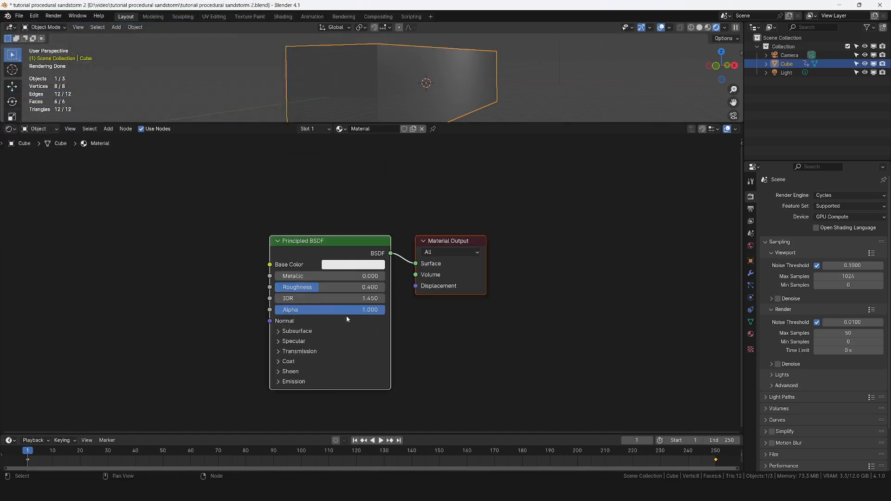
scroll(483, 363, "down", 3, "ctrl")
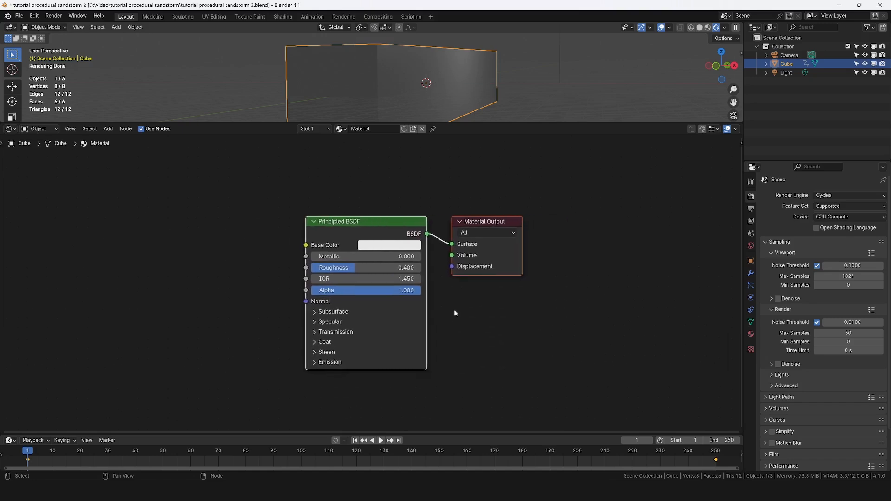
scroll(461, 287, "up", 1)
middle_click_drag(522, 69, 416, 76)
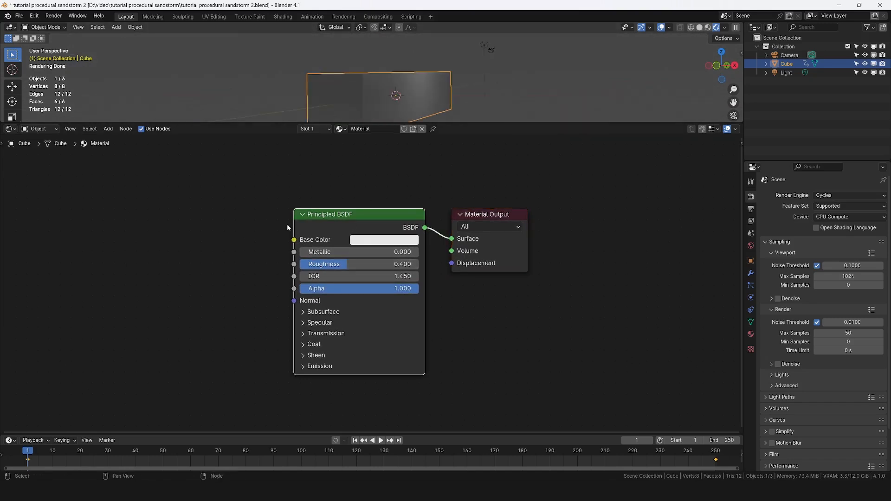
key("x")
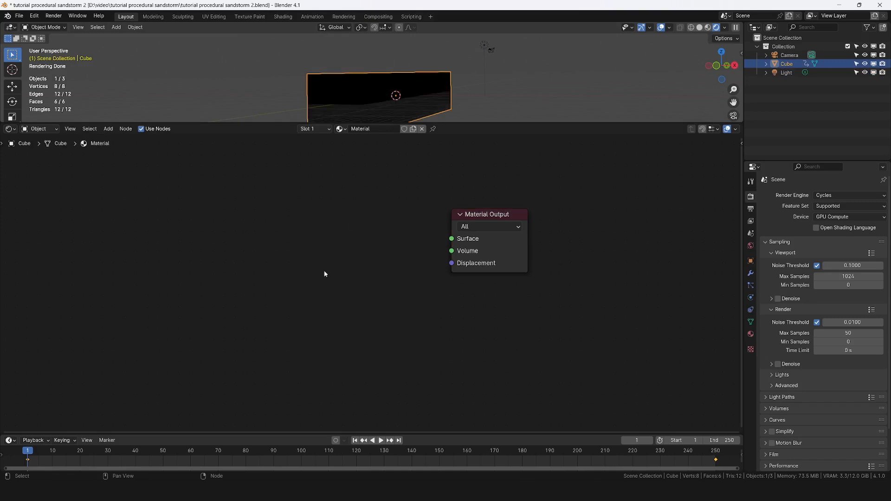
- Add a Principled Volume node and connect its Volume output to the Material Output's Volume input
key("shift+a")
left_click(325, 265)
type("pincl")
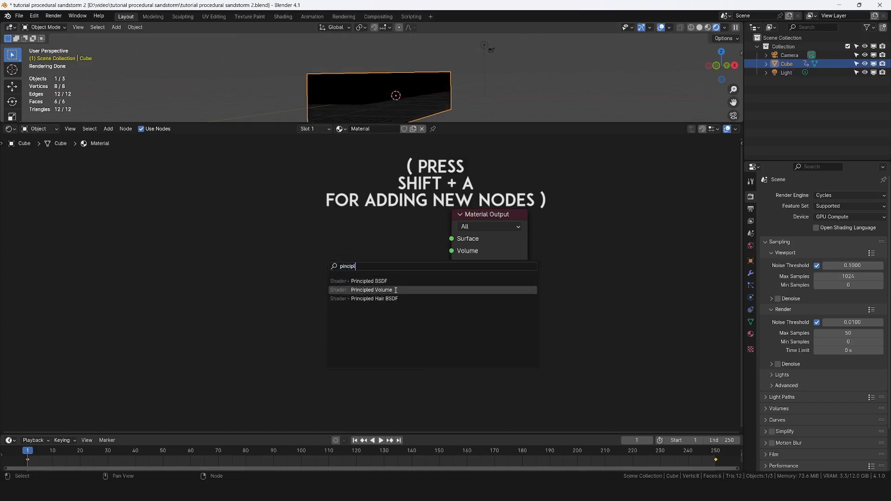
left_click(371, 289)
left_click_drag(385, 227, 451, 251)
- Enlarge the rendered viewport slightly, then change the scene light to a Sun with a strength of 2
left_click_drag(427, 123, 427, 140)
middle_click_drag(427, 84, 511, 56)
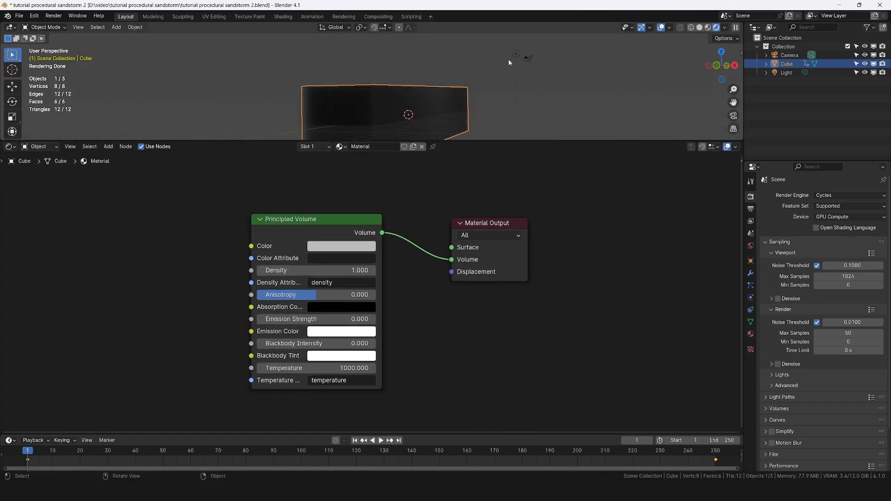
left_click(515, 54)
left_click(750, 299)
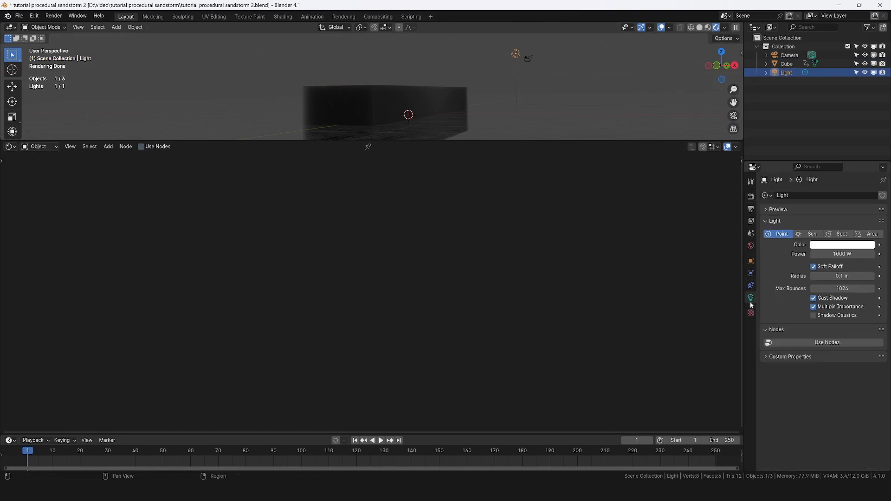
left_click(818, 233)
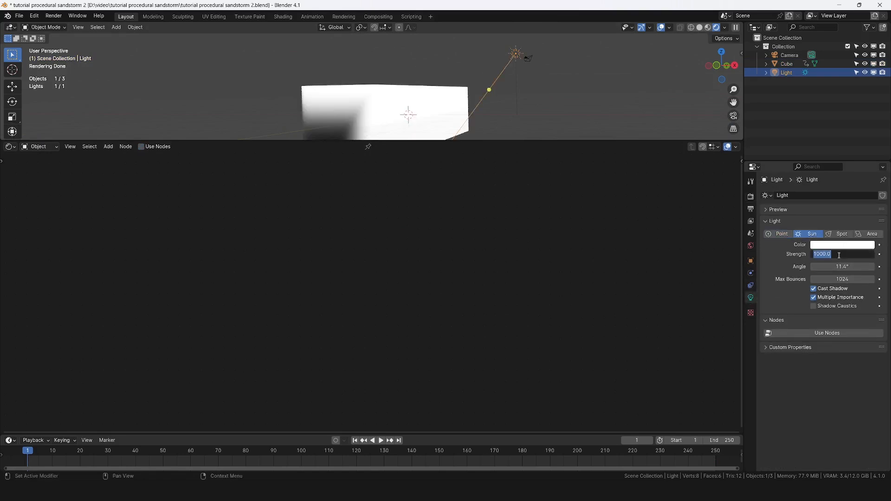
type("2")
key("Return")
- Select the box and give its Principled Volume a sandy brown color
left_click(398, 105)
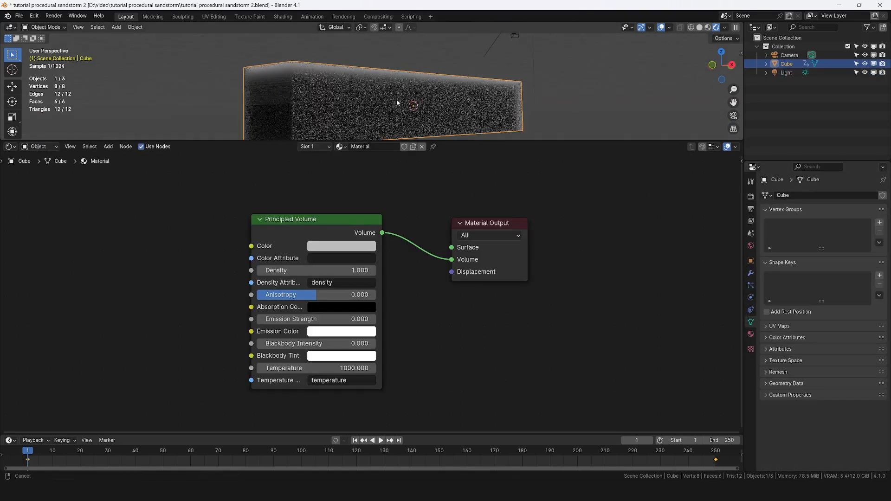
scroll(364, 86, "up", 1)
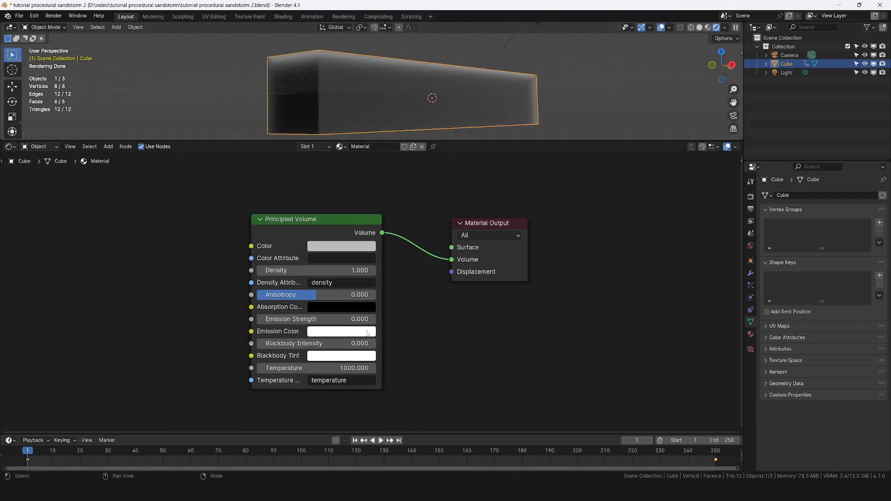
left_click(326, 251)
left_click_drag(358, 128, 353, 135)
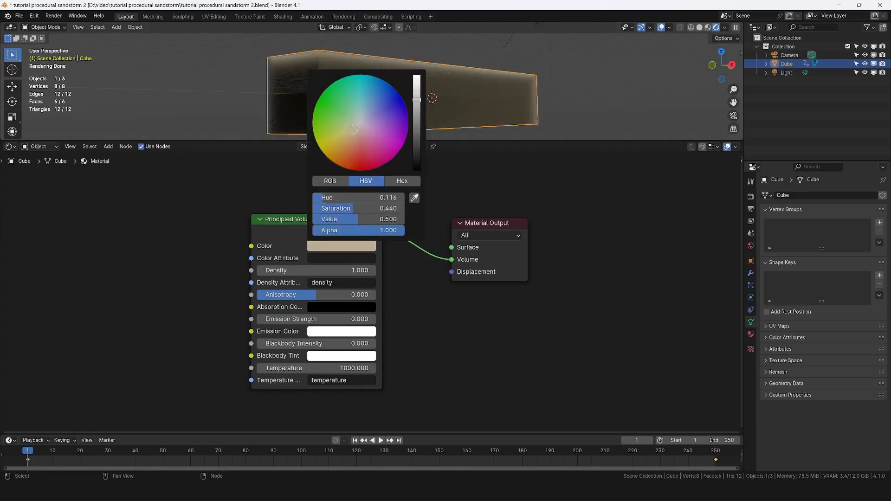
- Add a Gradient Texture node ahead of the Principled Volume and set its type to Quadratic Sphere
middle_click_drag(17, 239, 207, 230)
key("shift+a")
type("gra")
key("Escape")
key("shift+a")
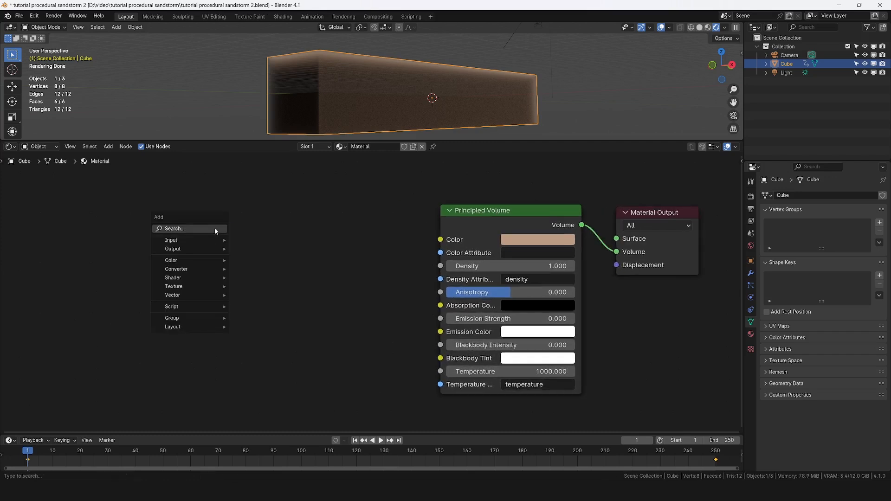
left_click(215, 227)
type("gradien")
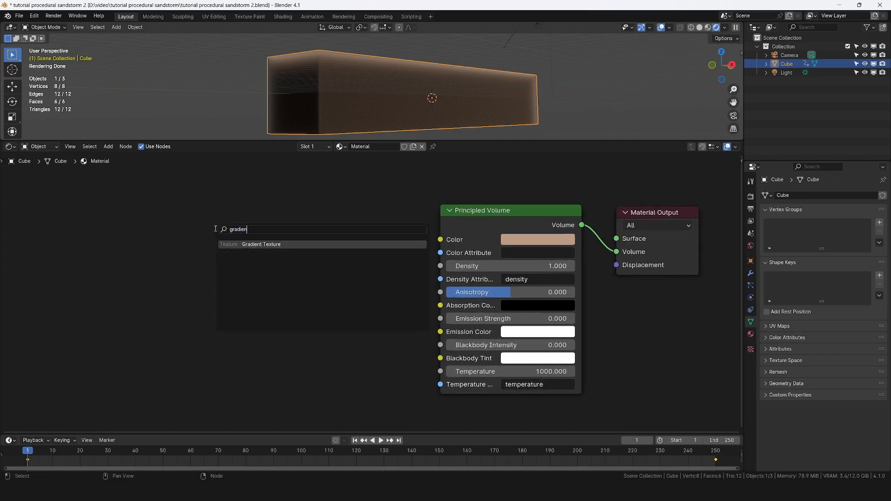
key("Return")
left_click(246, 278)
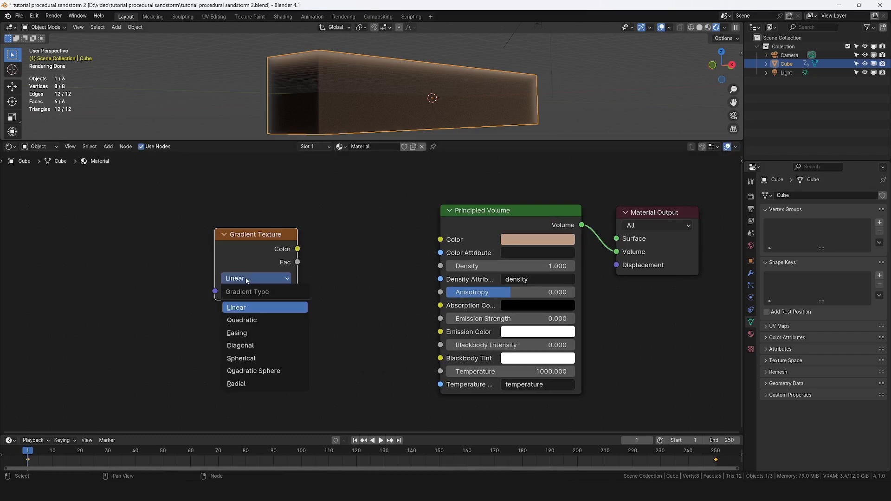
left_click(253, 371)
- Connect the Gradient Texture's Color output to the Principled Volume's Density and save the file
left_click_drag(299, 249, 319, 249)
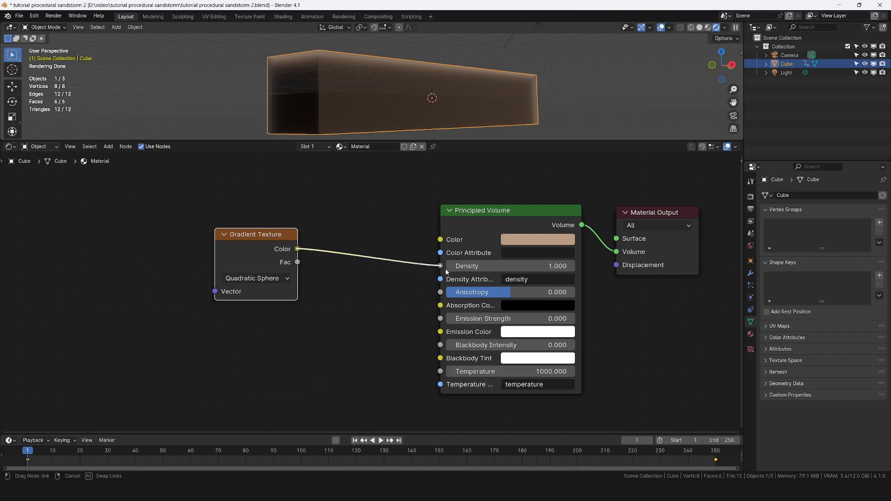
left_click_drag(446, 272, 443, 268)
key("ctrl+s")
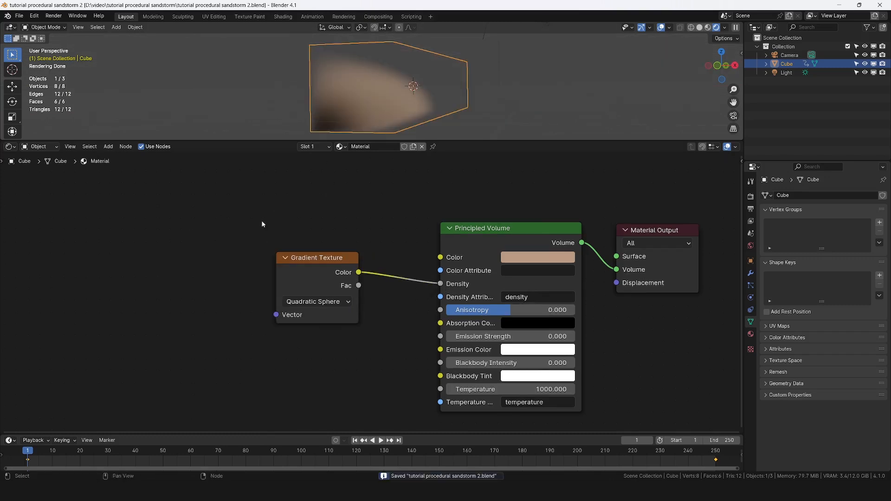
- Add a Math node set to Multiply and insert it between the Gradient Texture and the volume's Density
key("shift+a")
left_click(138, 252)
type("math")
key("Return")
left_click(186, 288)
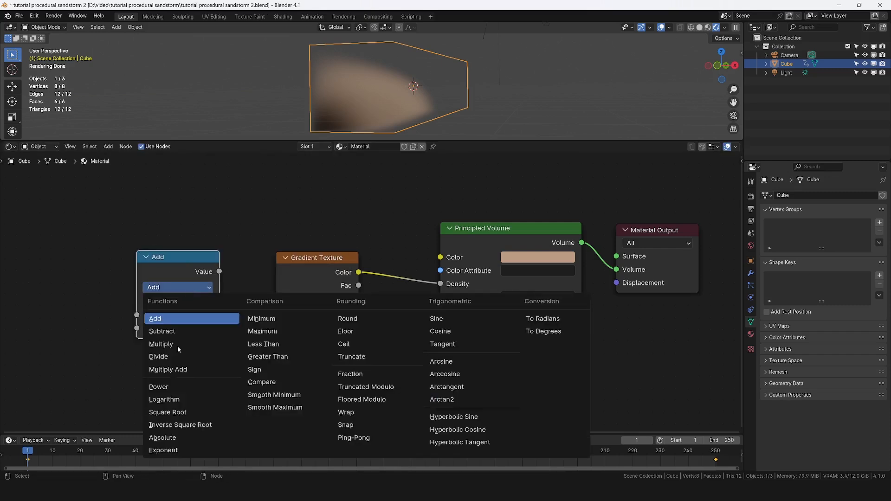
left_click(168, 344)
left_click_drag(159, 257, 396, 244)
- Set the Multiply value to 500 and move the Gradient Texture and Multiply nodes closer to the Principled Volume
left_click_drag(455, 315, 471, 333)
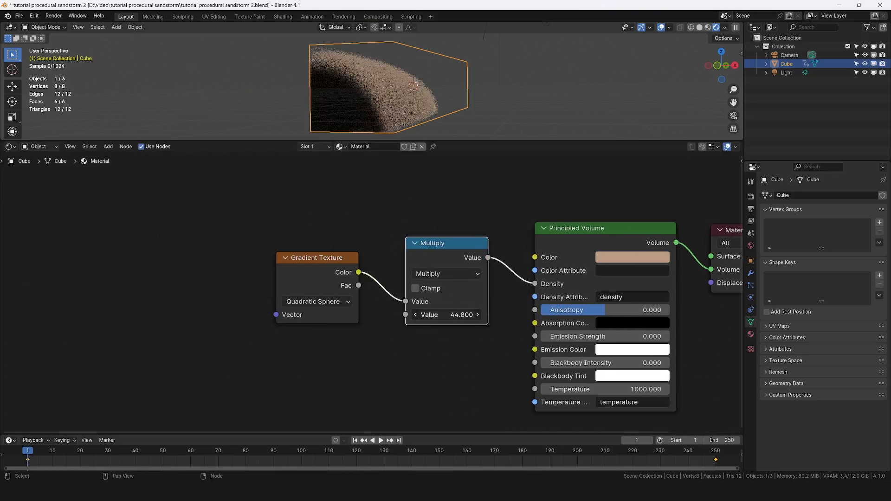
left_click(460, 317)
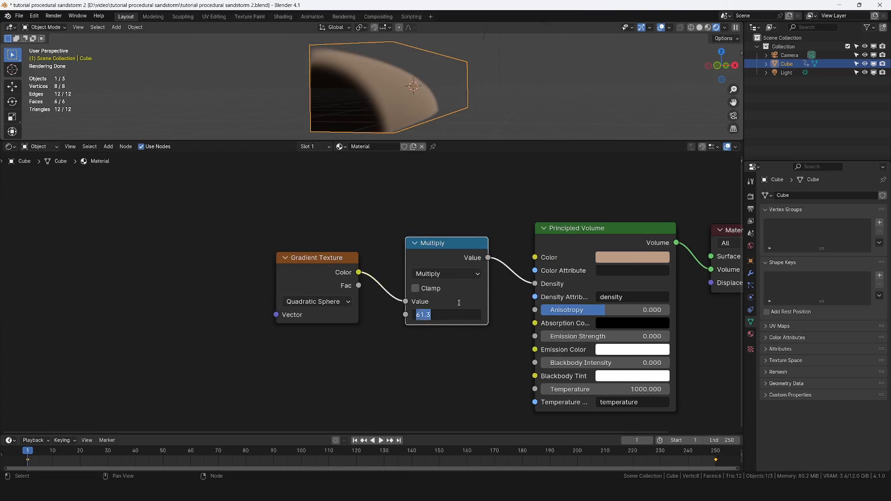
key("Return")
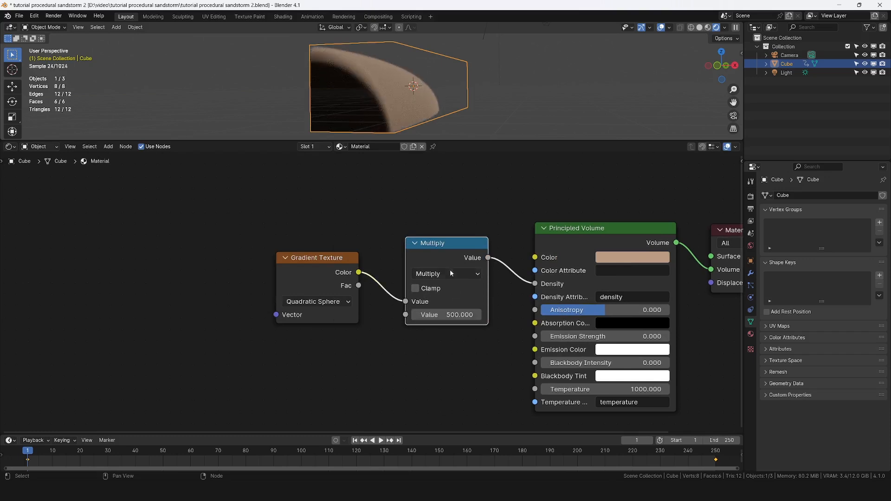
mouse_move(518, 108)
middle_mouse_down()
mouse_move(334, 109)
mouse_move(332, 101)
mouse_move(510, 105)
middle_mouse_up()
left_click(321, 258)
left_click_drag(320, 258, 437, 274)
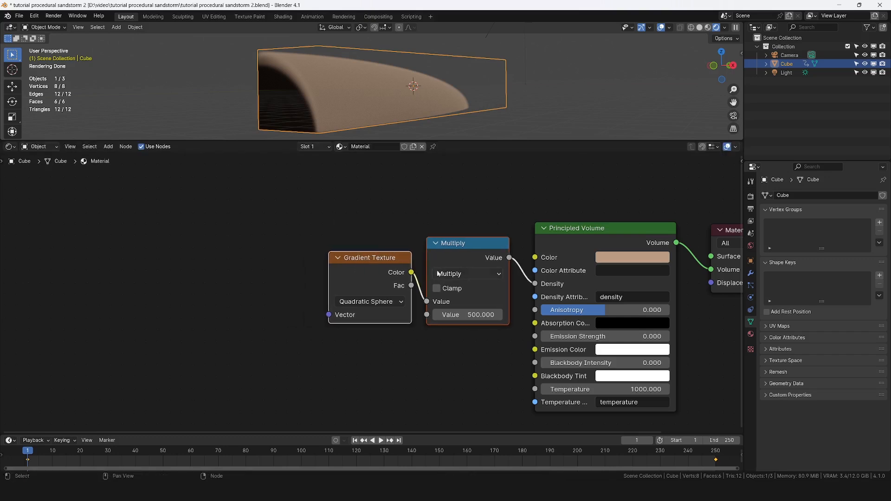
- Add Texture Coordinate and Mapping nodes to the Gradient Texture with Node Wrangler and space them apart
middle_click_drag(435, 215, 463, 210)
middle_click_drag(371, 284, 422, 287)
scroll(423, 288, "up", 2)
left_click(361, 241)
left_click(433, 262)
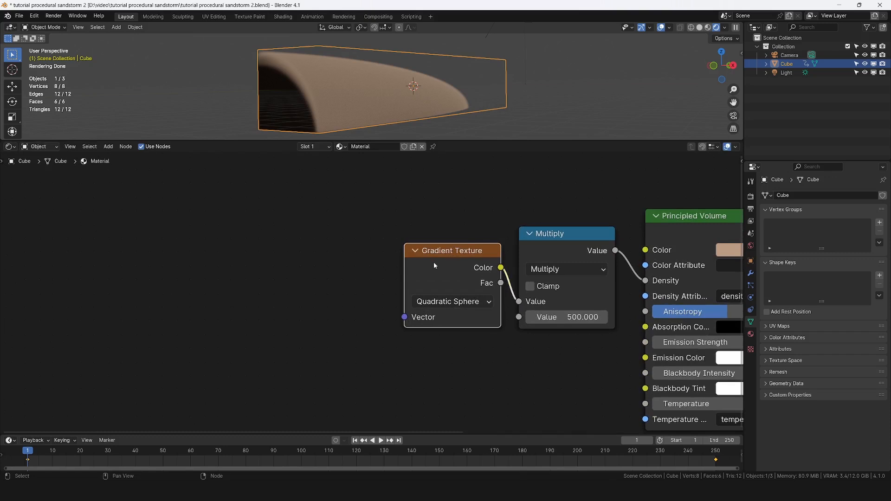
key("ctrl+t")
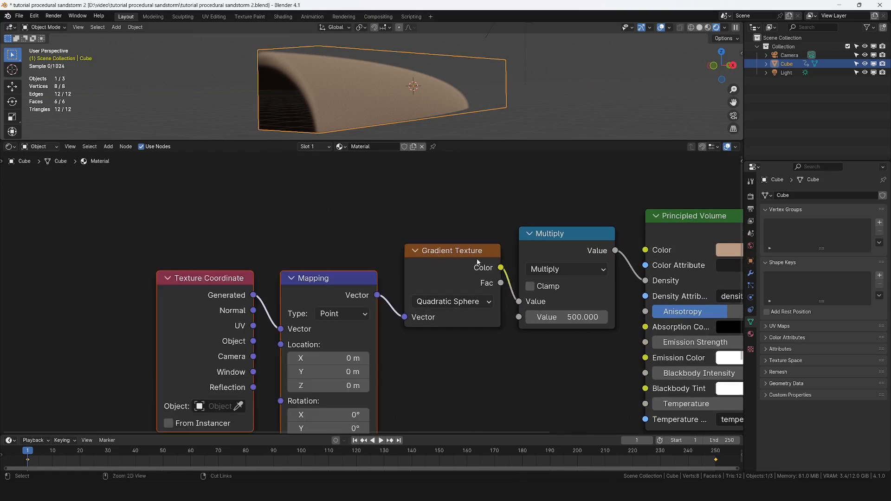
key("g")
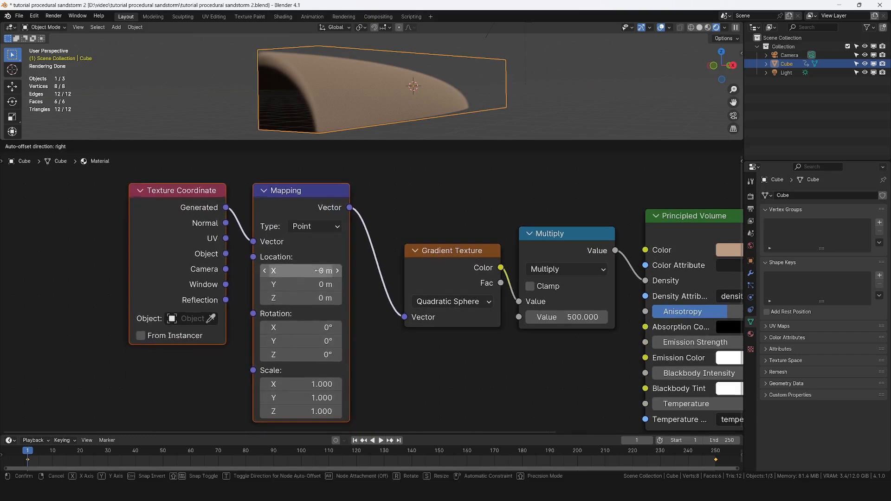
scroll(198, 234, "down", 1)
left_click(199, 235)
left_click_drag(236, 234, 169, 238)
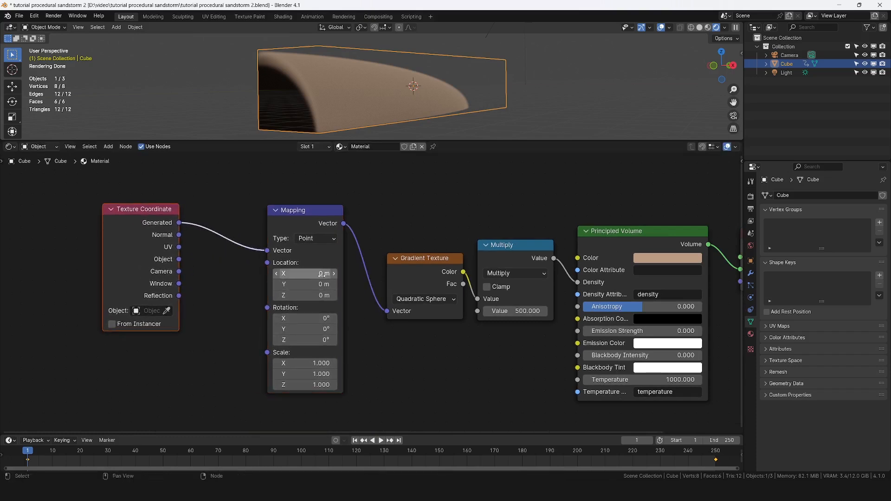
- Set the Mapping scale to 2.54 on all axes and its location to about -1.55, -1.05 and -1.04 m
left_click_drag(320, 284, 273, 284)
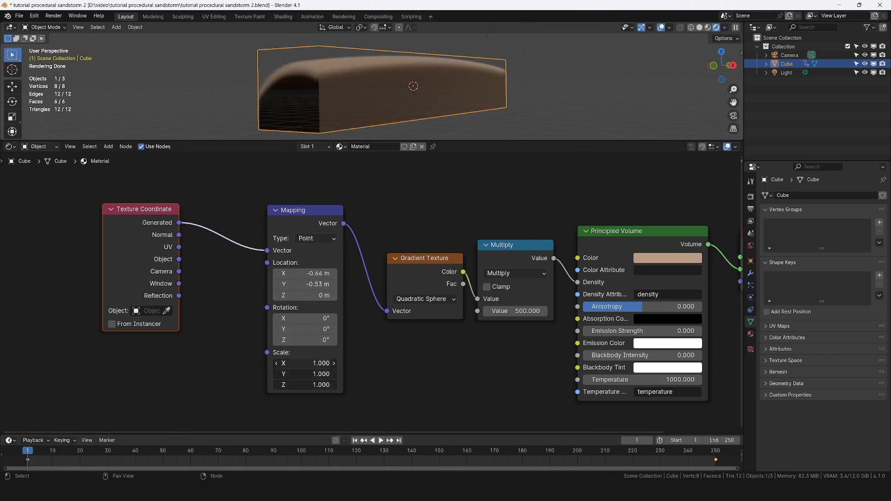
left_click_drag(304, 363, 366, 363)
mouse_move(306, 273)
left_mouse_down()
mouse_move(278, 273)
mouse_move(302, 284)
mouse_move(321, 278)
left_mouse_up()
left_click_drag(313, 298, 279, 298)
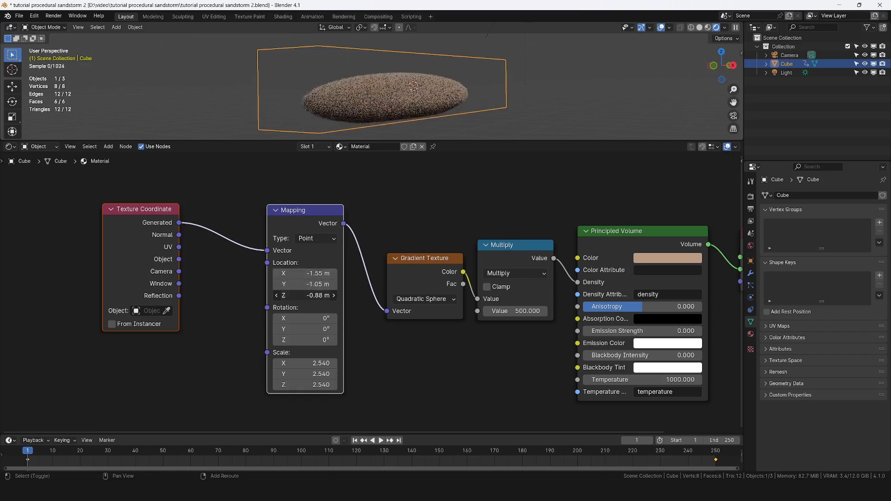
- Center the volume in the box by setting the Mapping location to X -1.11 m and Y -1.29 m
middle_click_drag(476, 110, 457, 157)
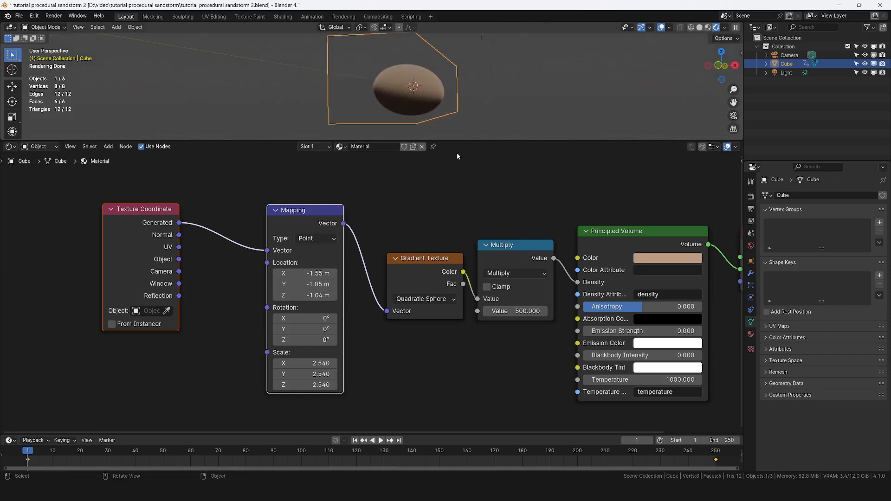
left_click_drag(316, 274, 341, 273)
middle_click_drag(514, 55, 423, 87)
key("ctrl+space")
middle_click_drag(505, 308, 561, 291)
key("ctrl+space")
left_click_drag(306, 274, 318, 273)
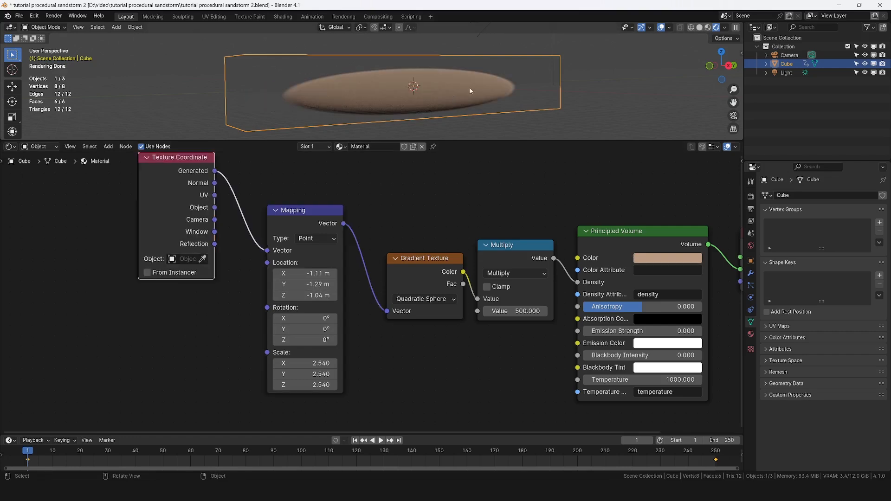
middle_click_drag(470, 89, 376, 59)
scroll(423, 85, "up", 3)
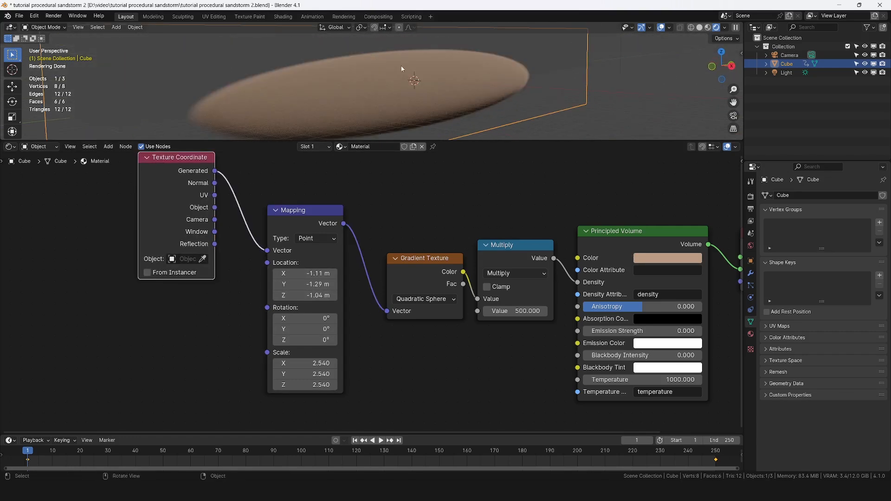
- Add a Noise Texture set to 4D and connect its Color output to the Mapping node's Scale input
scroll(231, 358, "down", 2)
key("shift+a")
type("no")
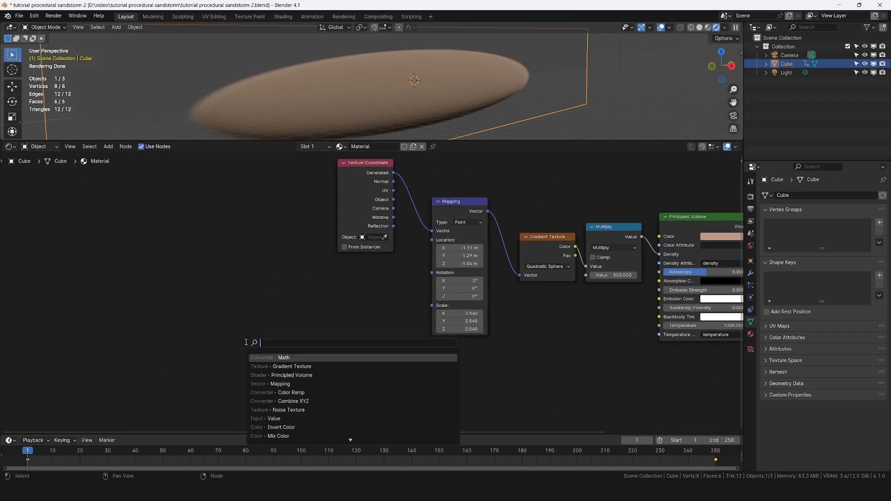
type("is")
key("Return")
left_click(249, 302)
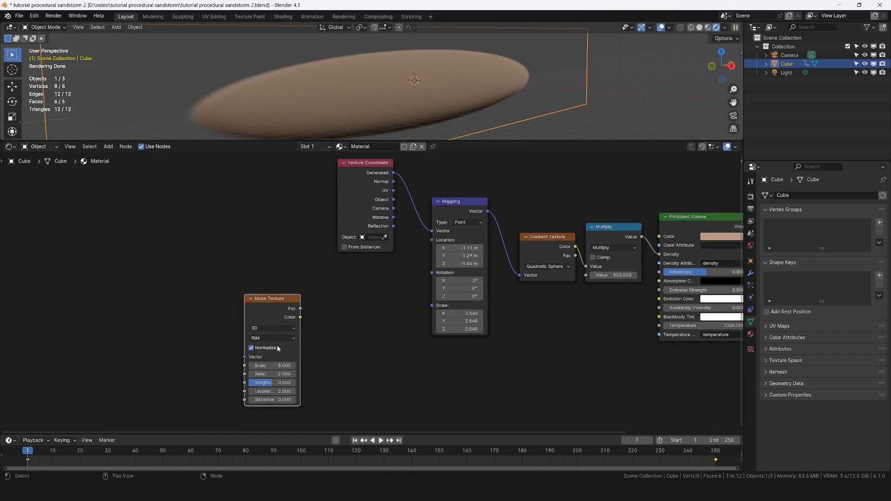
left_click(403, 189)
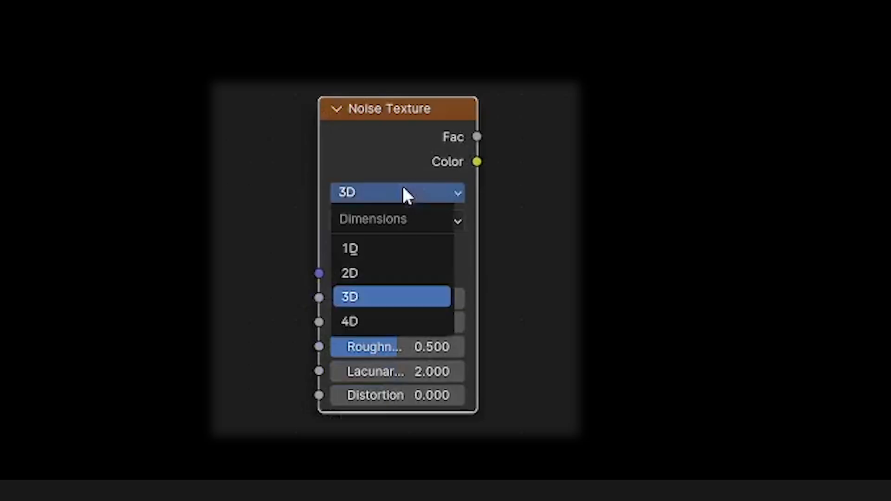
left_click(371, 320)
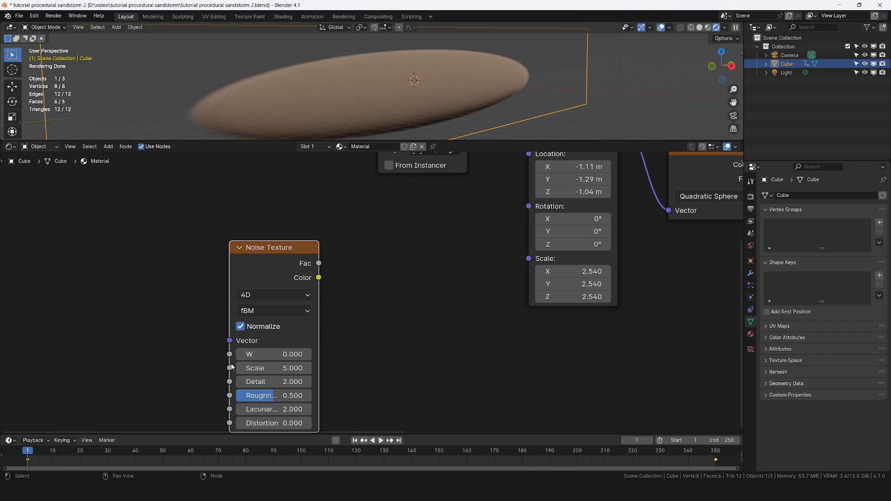
scroll(213, 363, "down", 1)
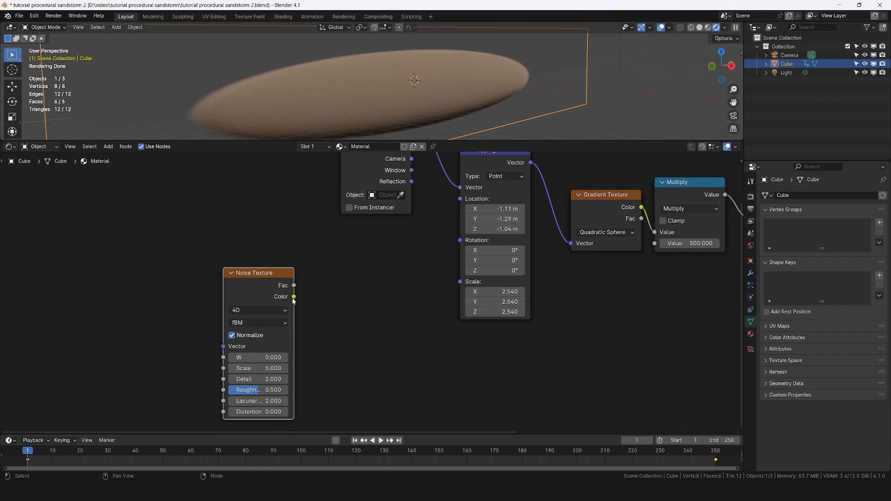
left_click_drag(460, 283, 460, 281)
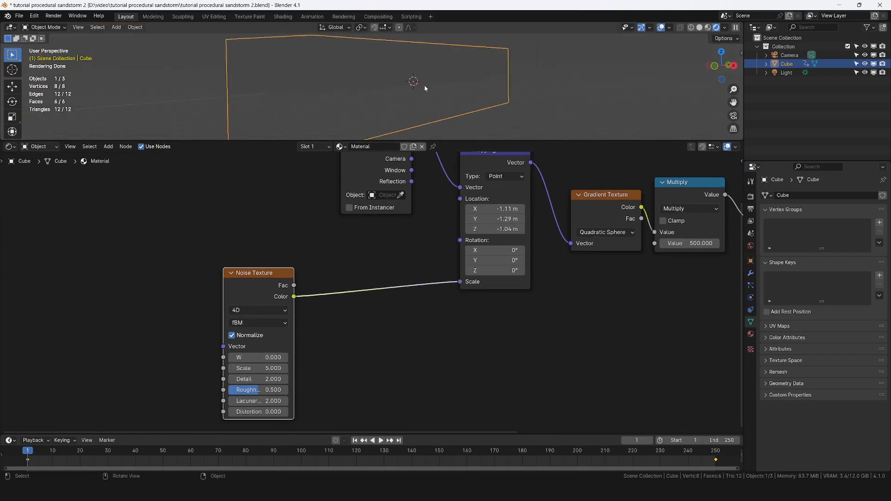
- Add a Color Ramp node and insert it between the Noise Texture's Color and the Mapping node's Scale
scroll(400, 279, "up", 2)
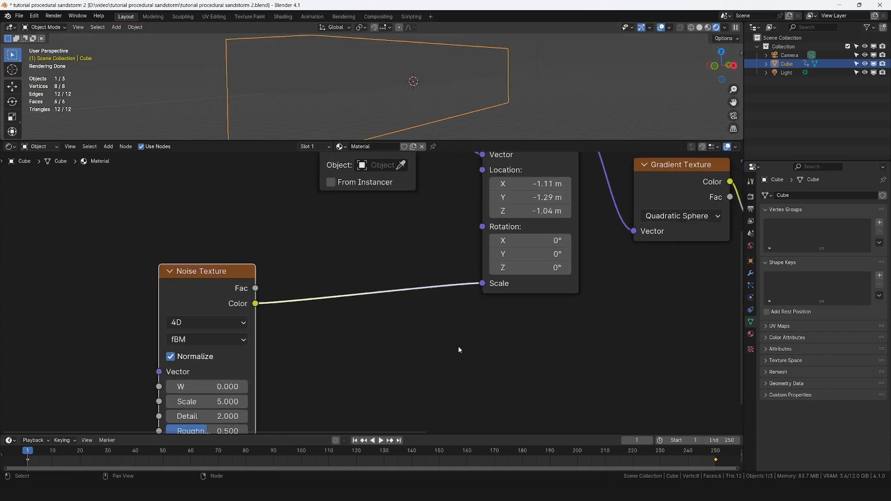
key("shift+a")
type("ra")
key("Down")
key("Return")
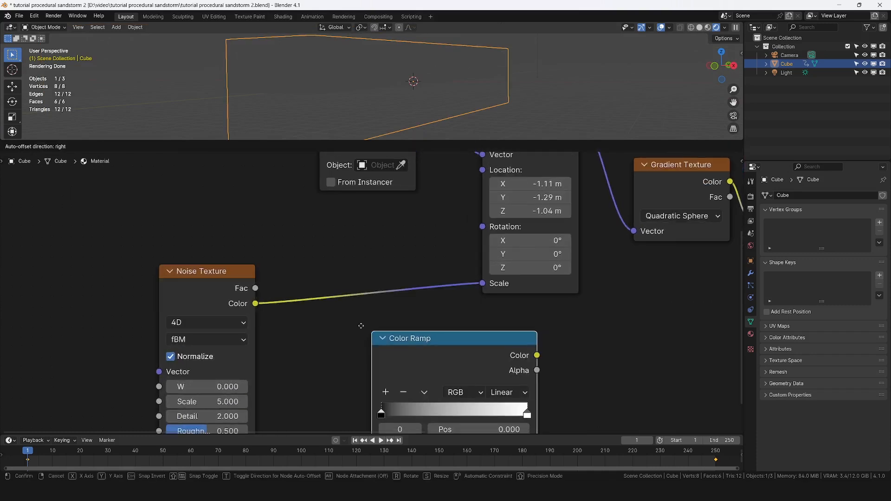
left_click(308, 275)
key("g")
right_click(177, 369)
left_click_drag(207, 241, 364, 355)
key("g")
left_click(270, 360)
scroll(309, 342, "up", 1)
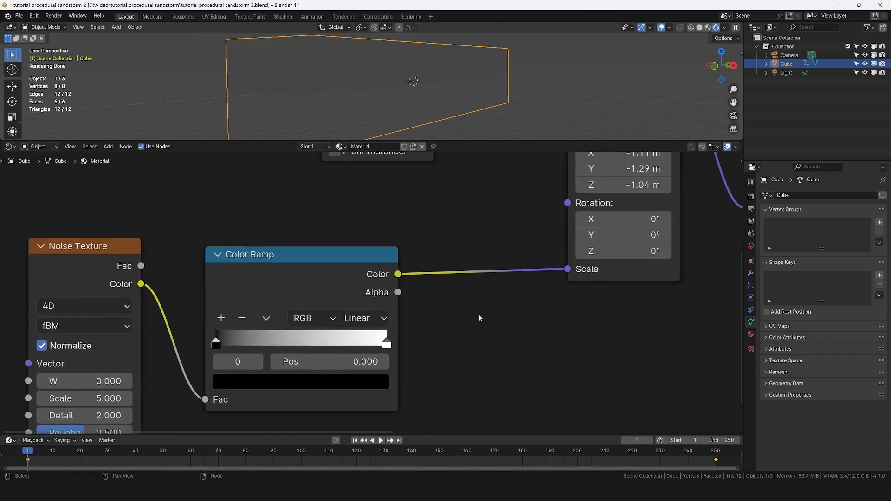
- Add a Combine XYZ node and insert it between the Color Ramp's Color and the Mapping node's Scale
mouse_move(533, 97)
middle_mouse_down()
mouse_move(548, 91)
mouse_move(539, 99)
middle_mouse_up()
scroll(502, 381, "down", 1)
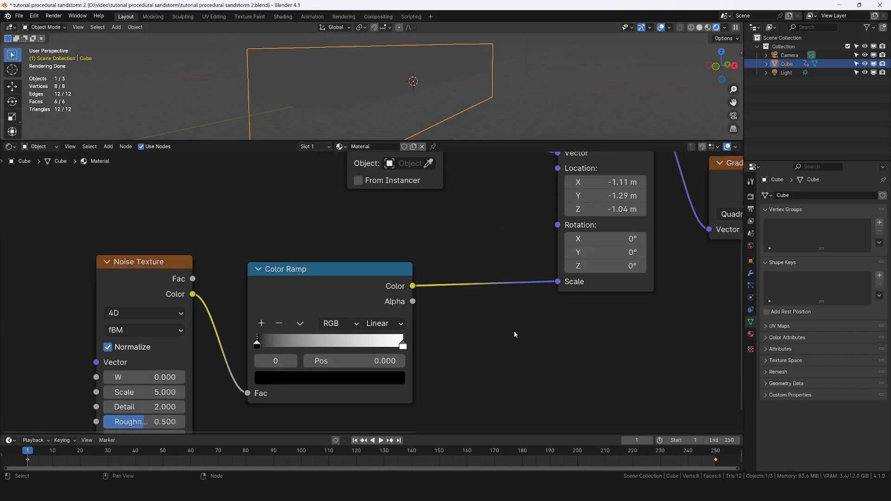
key("shift+a")
type("combin")
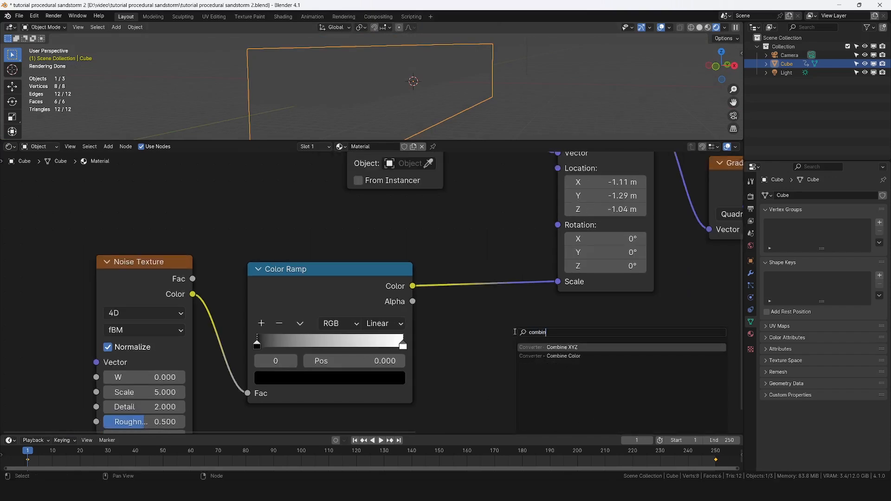
key("Return")
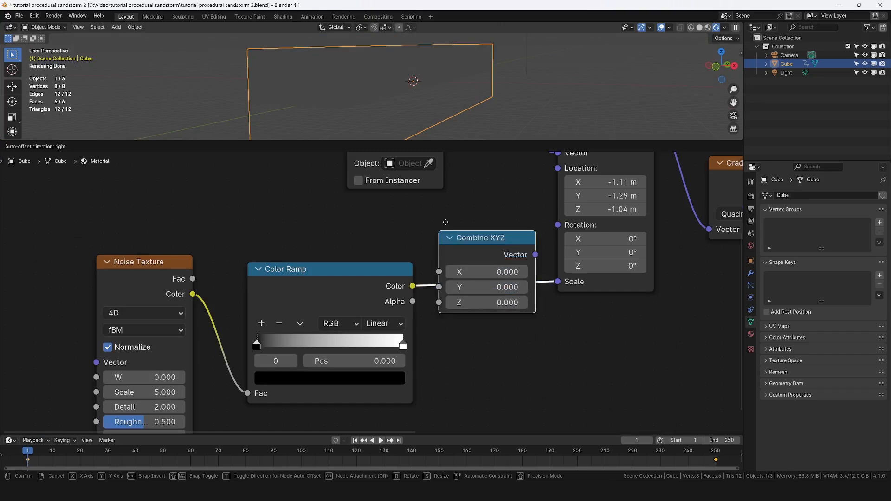
left_click(467, 255)
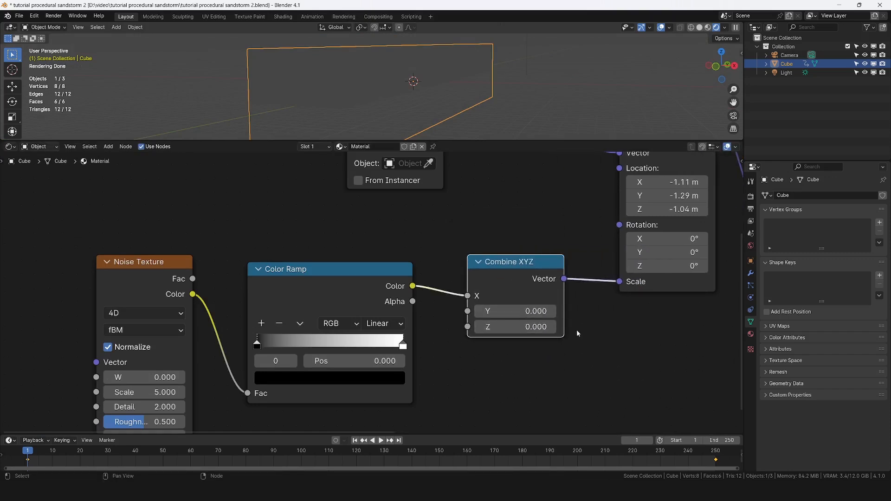
- Insert a Math node set to Add between the Color Ramp and Combine XYZ, and connect its Value to both X and Z
key("shift+a")
type("add")
key("Return")
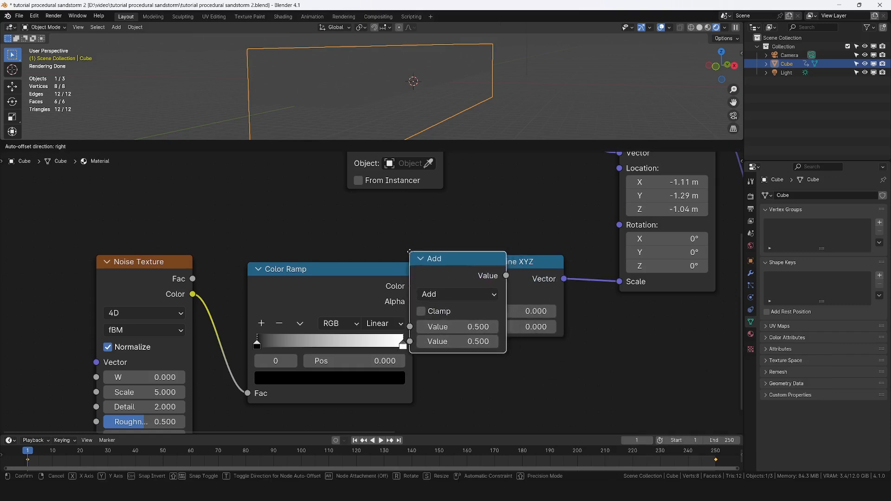
left_click(467, 252)
middle_click_drag(499, 231, 413, 231)
left_click_drag(414, 231, 586, 348)
key("g")
right_click(531, 360)
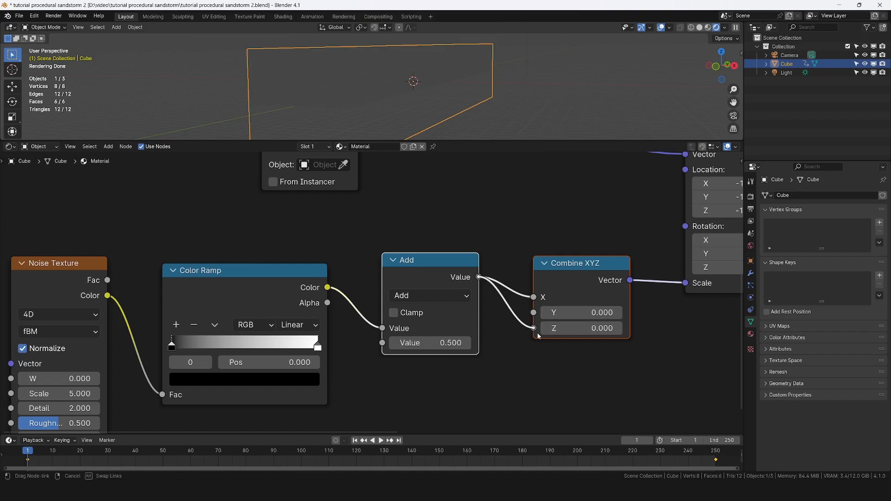
left_click_drag(539, 336, 539, 336)
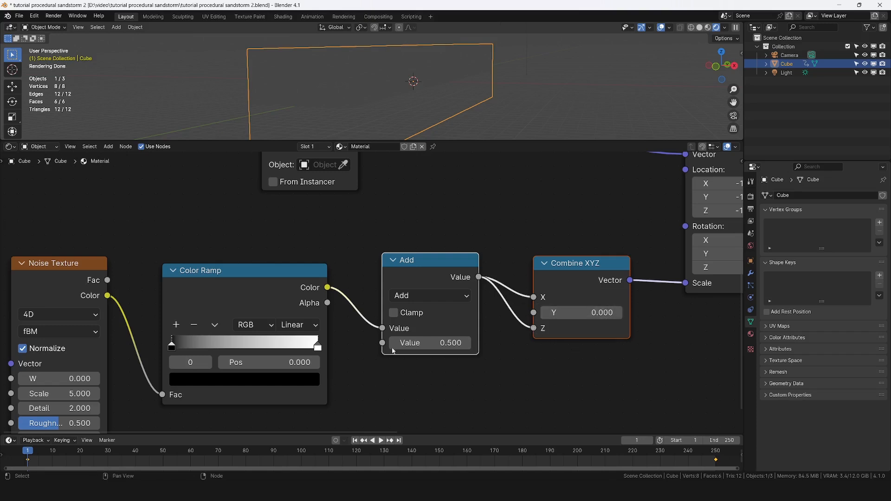
- Set the Combine XYZ node's Y to about 3.12, label it "Combine XYZ SHAPE STRETCHING", and widen it to fit the label
left_click_drag(580, 313, 650, 313)
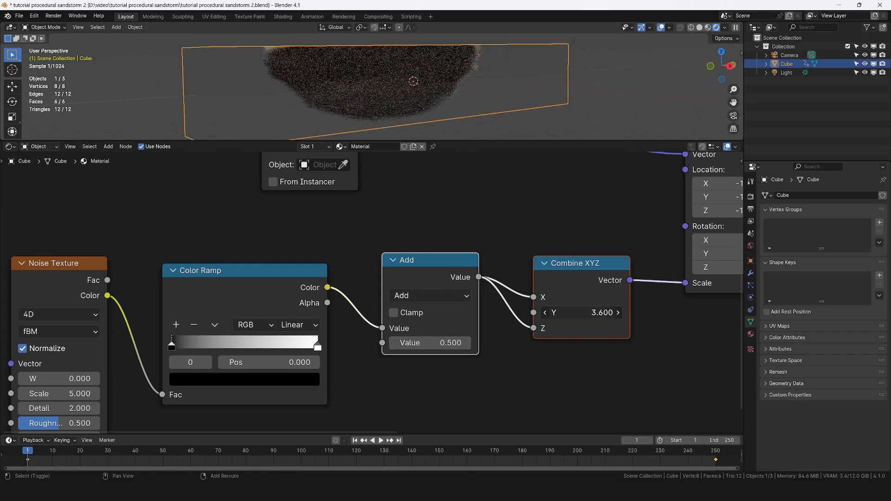
right_click(563, 353)
left_click(566, 350)
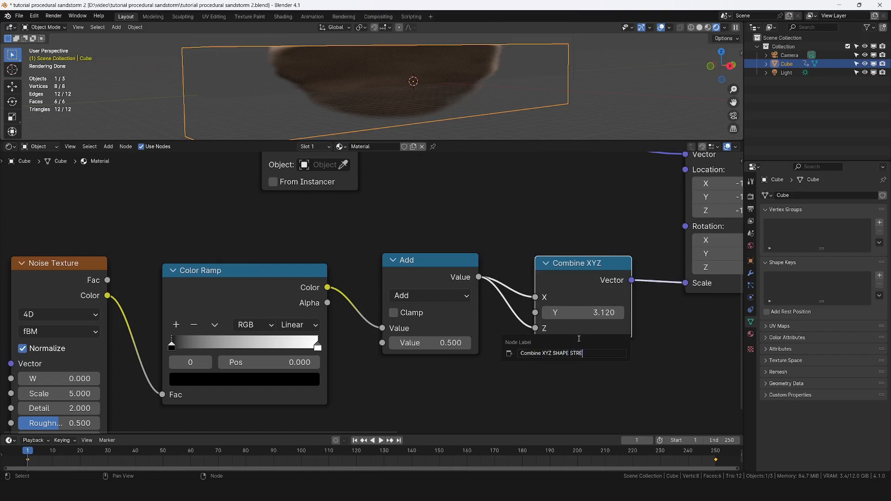
key("Return")
left_click_drag(635, 279, 603, 281)
- Set the Add node's second value to 2.2 and the shape-stretching node's Y to about 2.86
left_click_drag(561, 228, 442, 313)
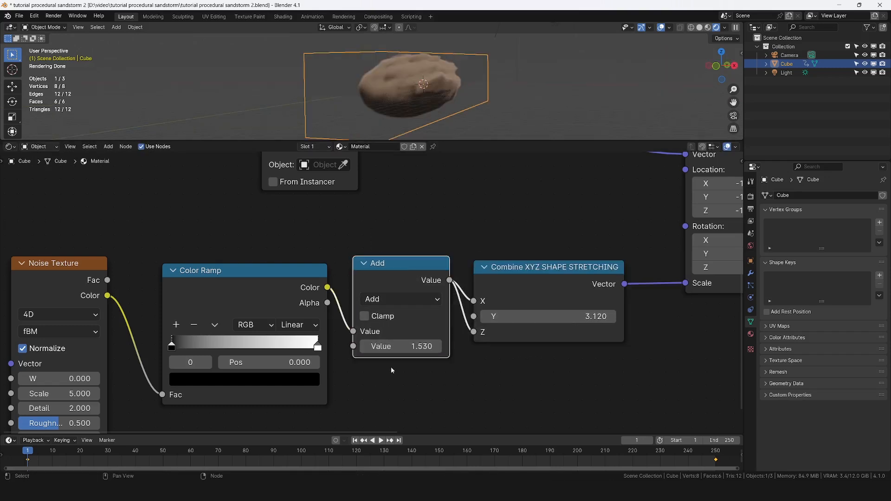
mouse_move(399, 346)
left_mouse_down("shift")
mouse_move(419, 346)
mouse_move(372, 346)
mouse_move(461, 346)
mouse_move(353, 346)
mouse_move(396, 346)
left_mouse_up("shift")
left_click(415, 351)
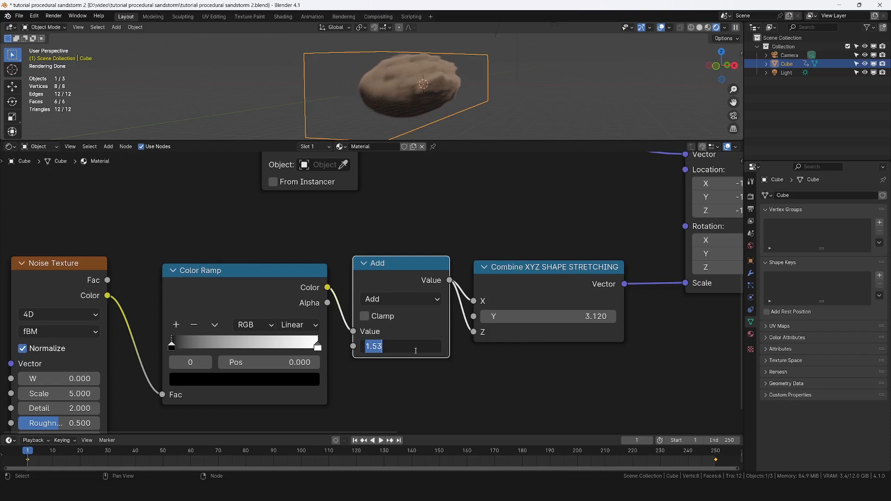
type("2.2")
key("Return")
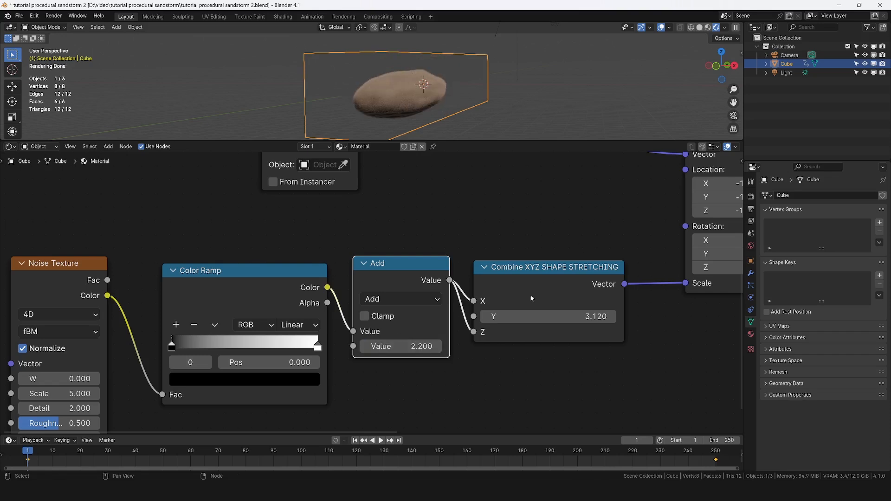
left_click_drag(587, 315, 587, 316, "shift")
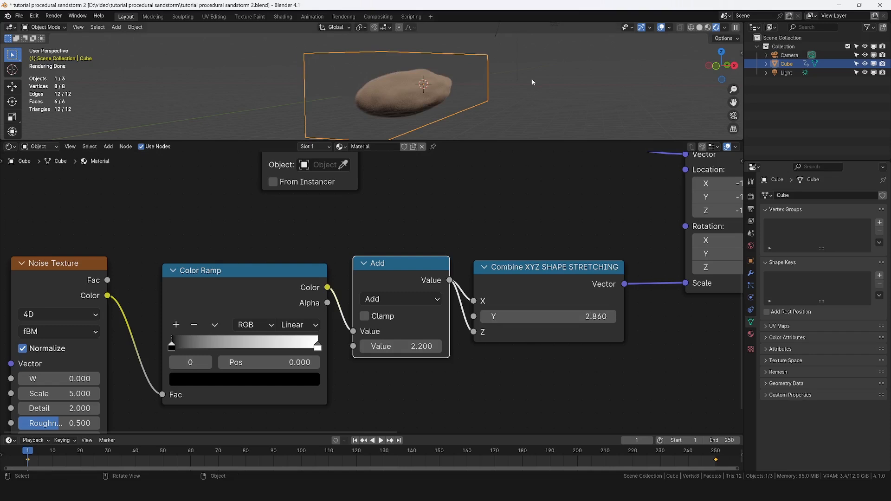
middle_click_drag(532, 83, 506, 82)
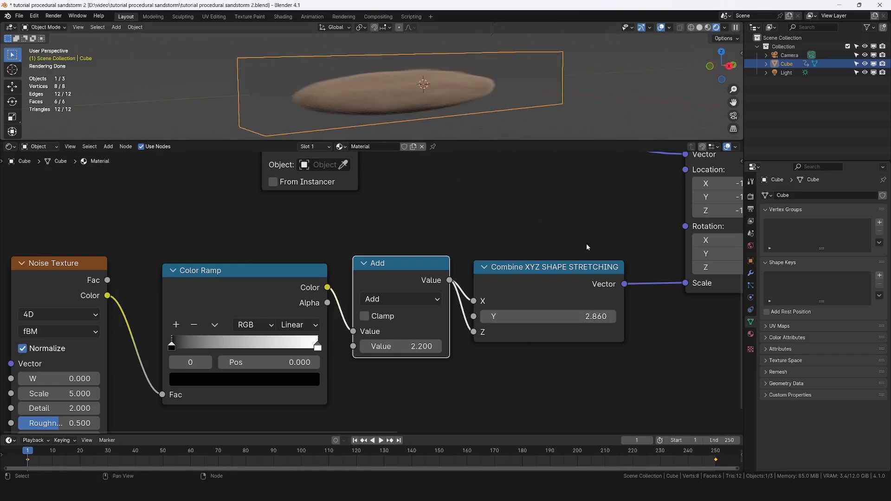
- Connect the Texture Coordinate's Generated output to the Noise Texture's Vector input and review the full node setup
scroll(644, 224, "down", 3)
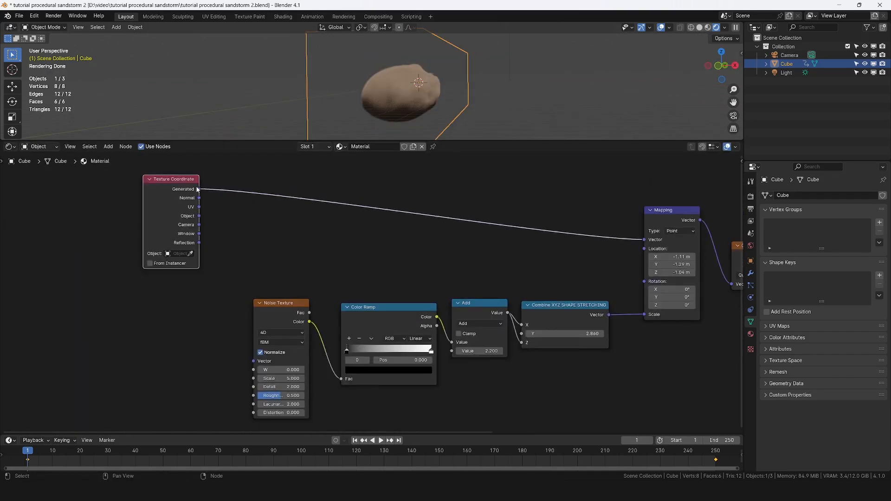
left_click_drag(236, 362, 247, 360)
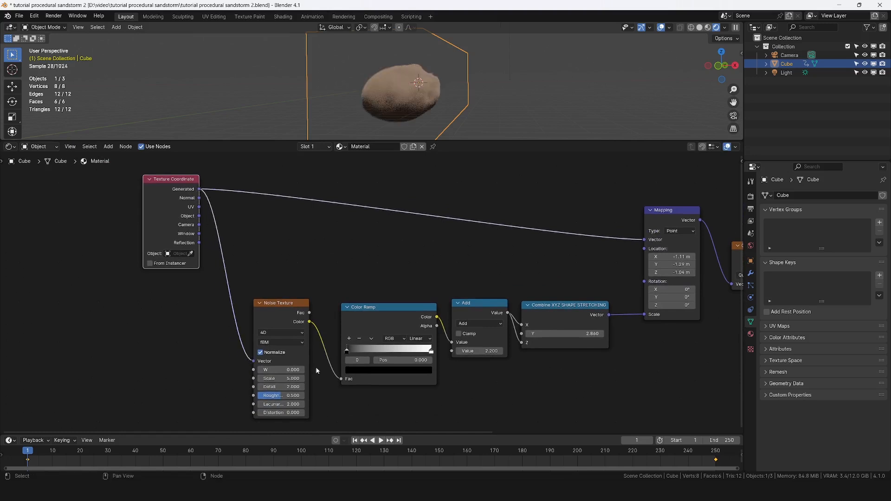
middle_click_drag(582, 333, 409, 241)
key("ctrl+space")
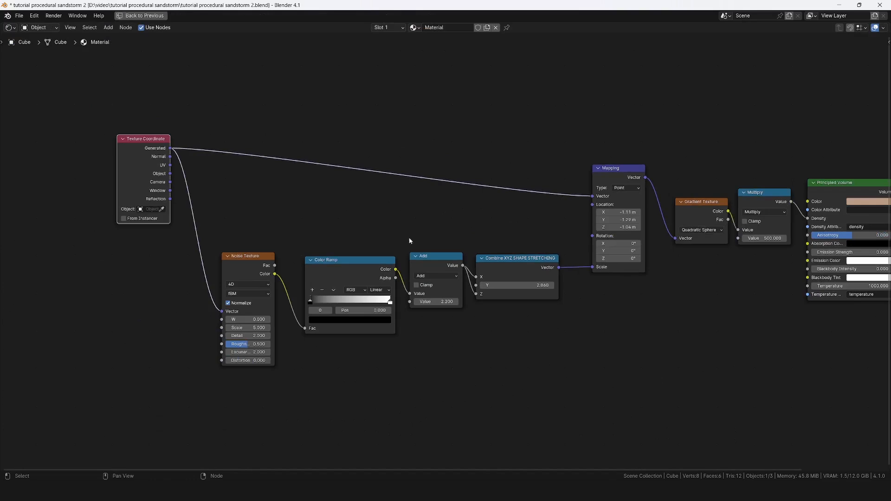
key("Home")
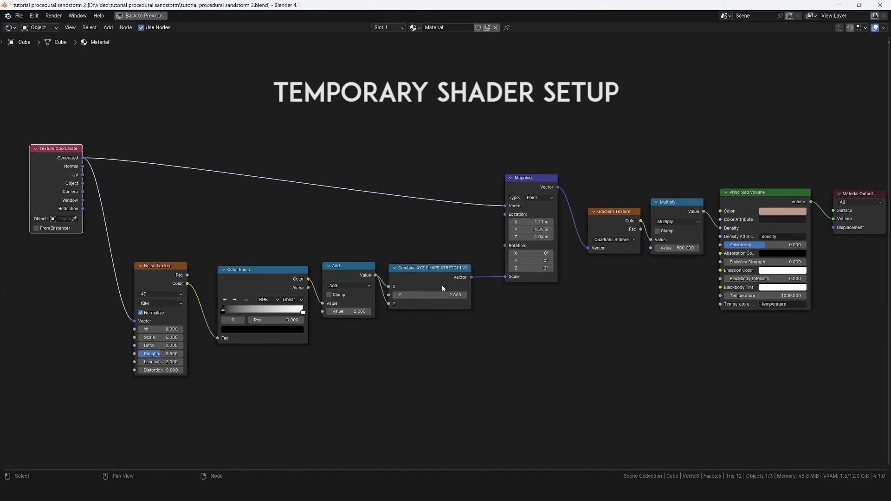
key("ctrl+space")
- Raise the noise Color Ramp's contrast by moving the black stop inward and the white stop to position 0.684
scroll(203, 352, "up", 3)
left_click_drag(189, 342, 228, 342)
left_click_drag(326, 344, 277, 349)
mouse_move(404, 100)
middle_mouse_down()
mouse_move(425, 101)
mouse_move(417, 108)
middle_mouse_up()
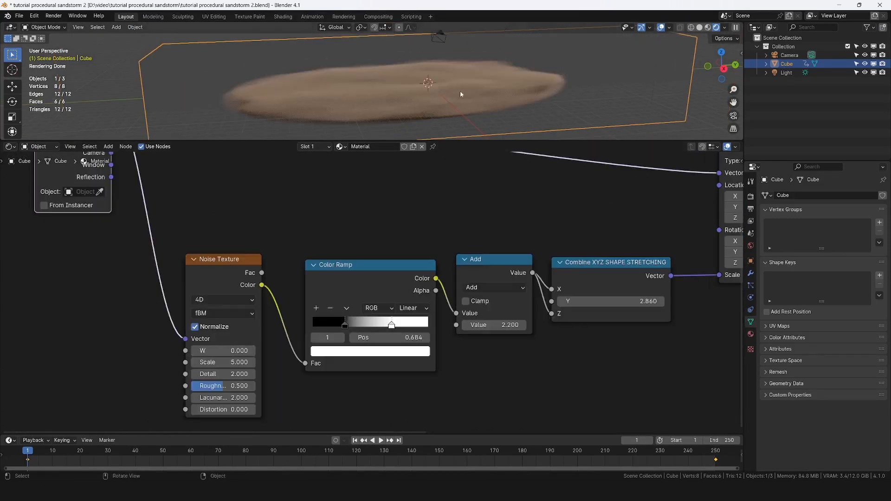
middle_click_drag(460, 90, 421, 93)
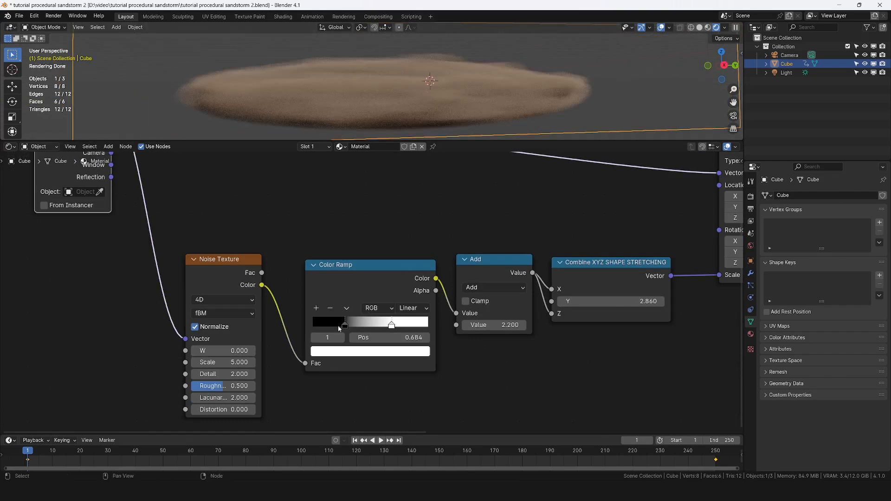
- Insert a Mapping node between the Texture Coordinate and the Noise Texture, and set its Y scale to about 8.81
scroll(317, 294, "down", 2)
key("shift+a")
type("map")
key("Return")
left_click(174, 236)
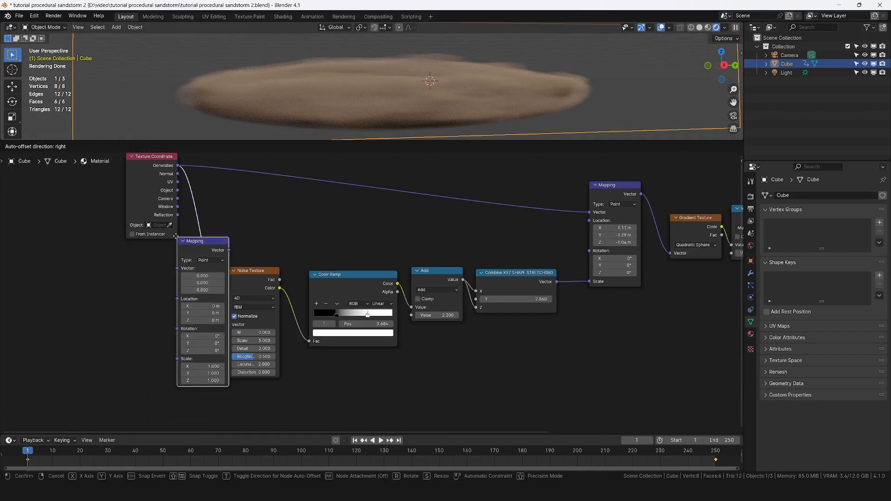
scroll(174, 236, "up", 2)
scroll(287, 254, "up", 3)
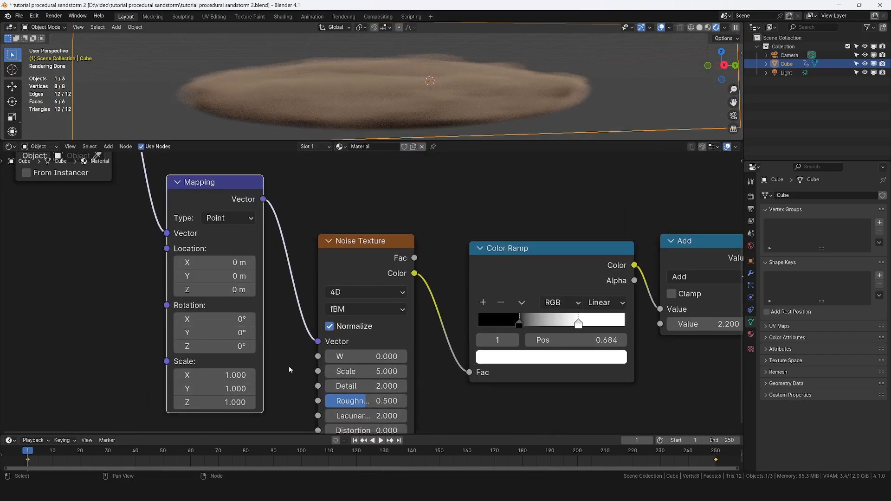
left_click_drag(216, 388, 351, 388)
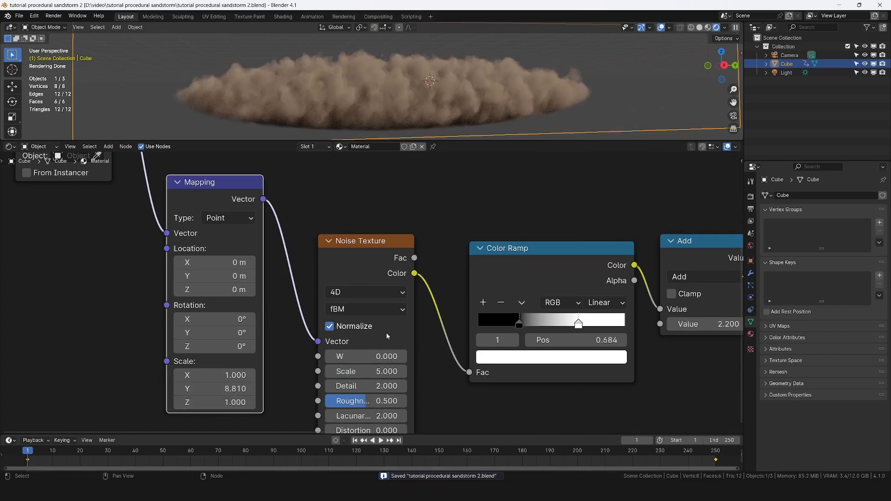
- Label the Noise Texture node "Noise Small details"
left_click(387, 335)
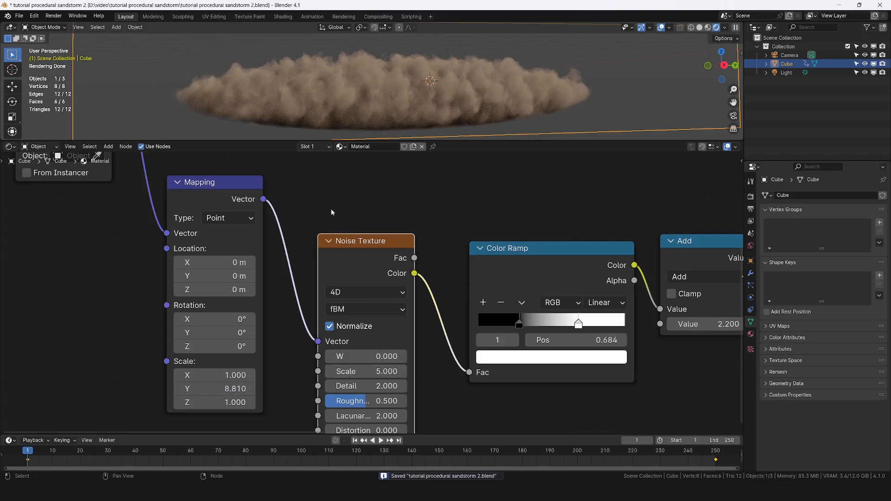
right_click(365, 243)
left_click(366, 242)
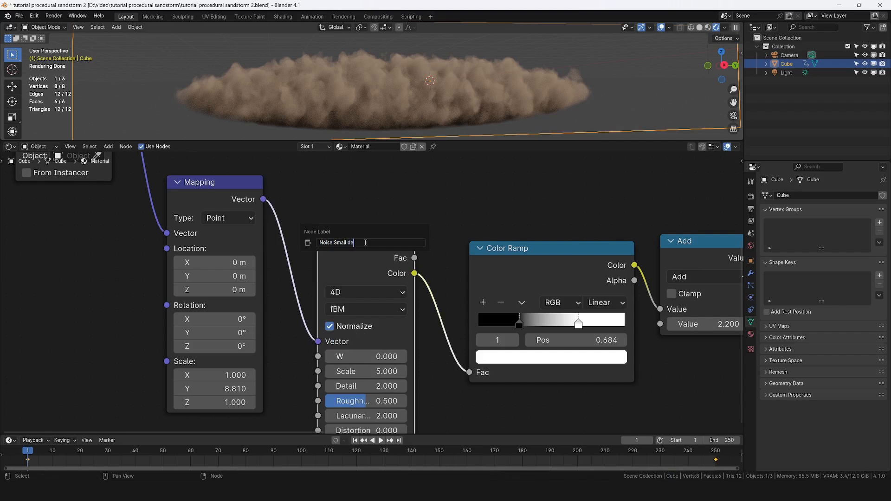
key("Return")
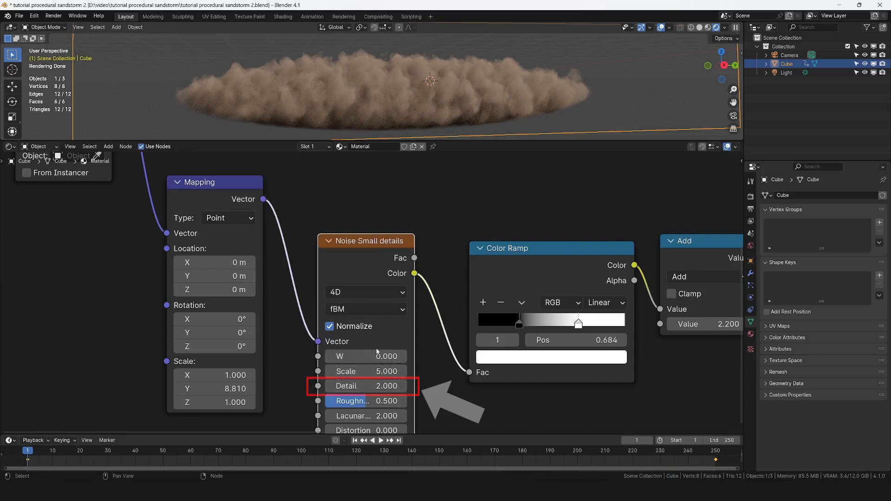
- Set the small-details noise to Detail 15 and Roughness 0.8
left_click(380, 386)
type("15")
key("Return")
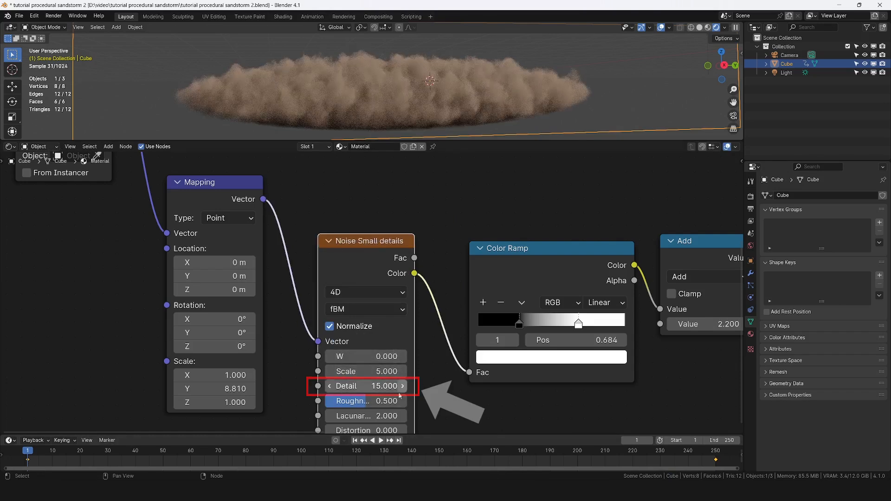
left_click_drag(373, 402, 398, 402)
- Select the sun light and rotate it to change the direction of the light on the volume
middle_click_drag(469, 51, 435, 93)
scroll(435, 93, "down", 6)
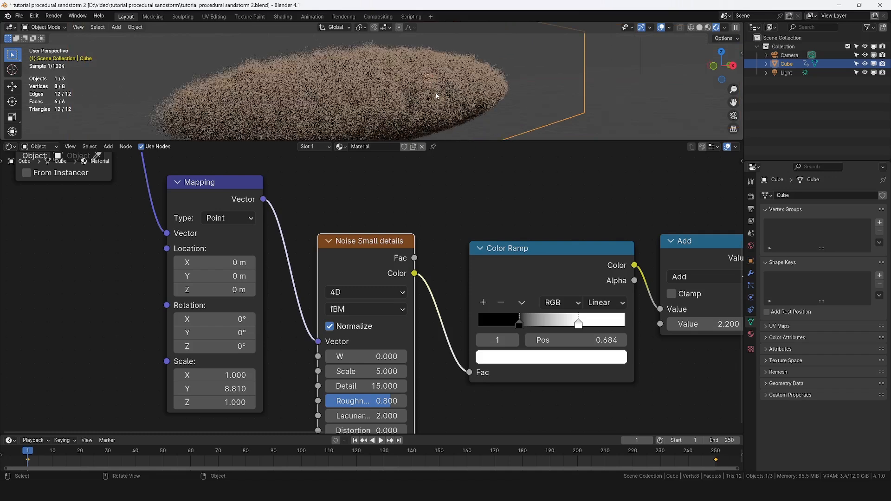
left_click(485, 50)
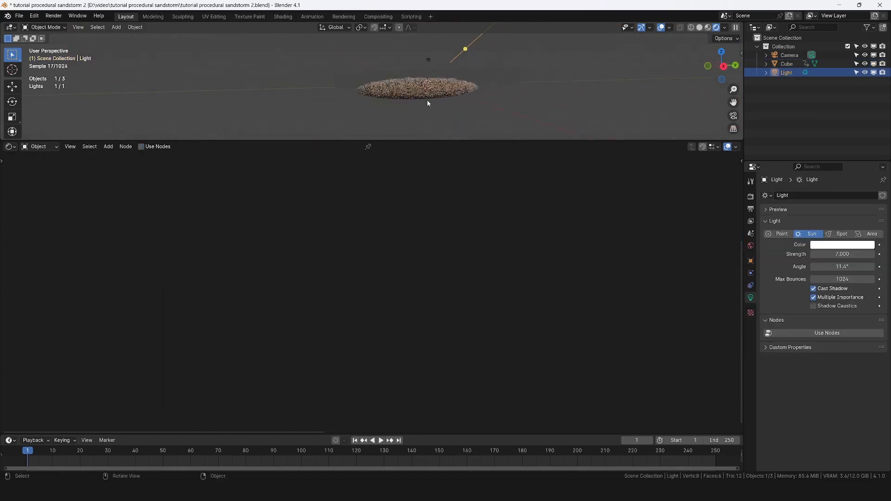
scroll(427, 100, "up", 4)
key("r")
left_click(459, 79)
middle_click_drag(460, 80, 441, 86)
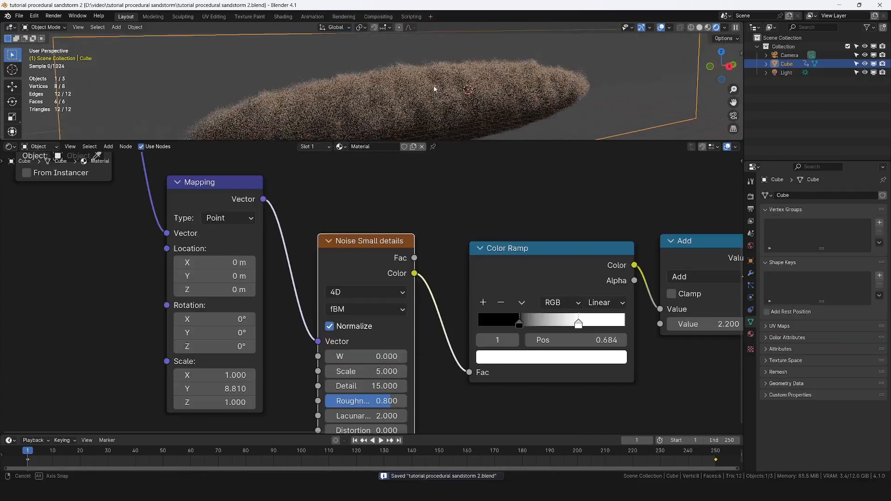
- Set the volume Step Rate to 0.1 in the cube material's settings
middle_click_drag(434, 89, 484, 85)
scroll(484, 85, "down", 3)
scroll(484, 84, "up", 3)
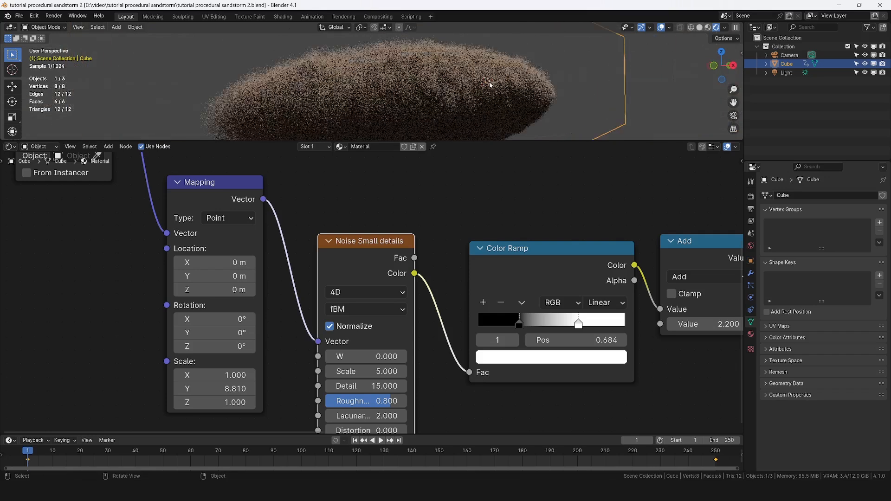
scroll(487, 85, "down", 2)
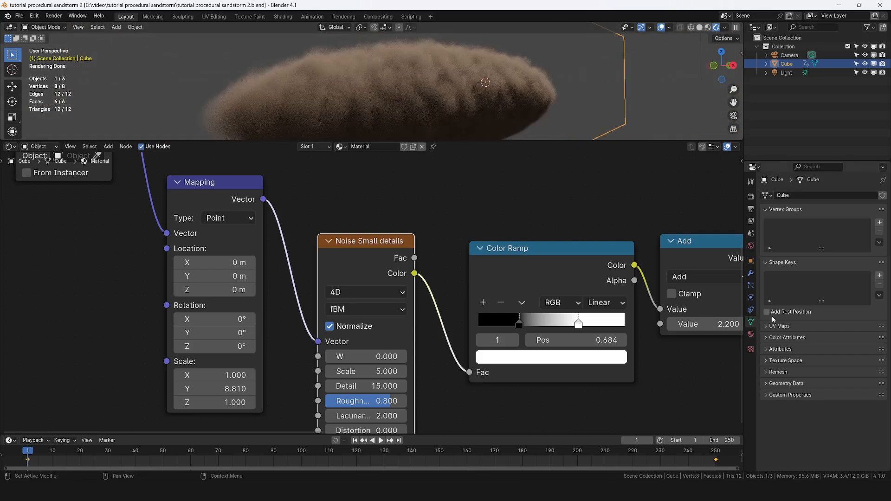
left_click(751, 334)
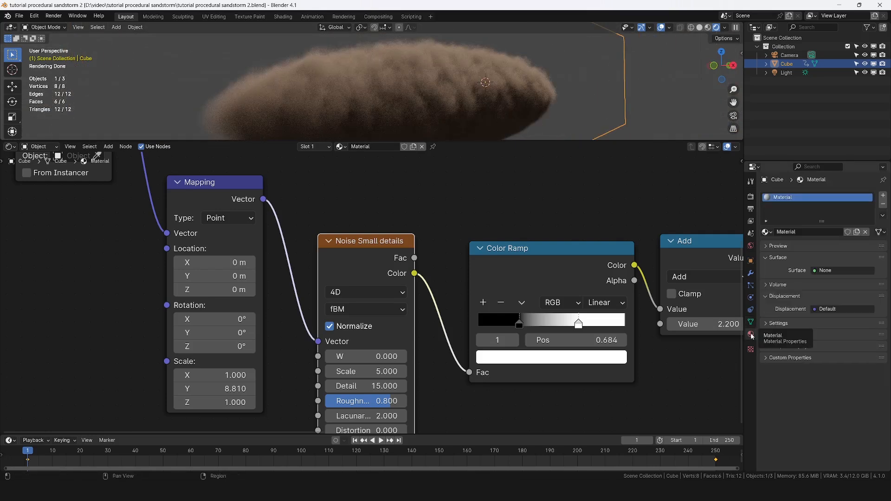
left_click(778, 325)
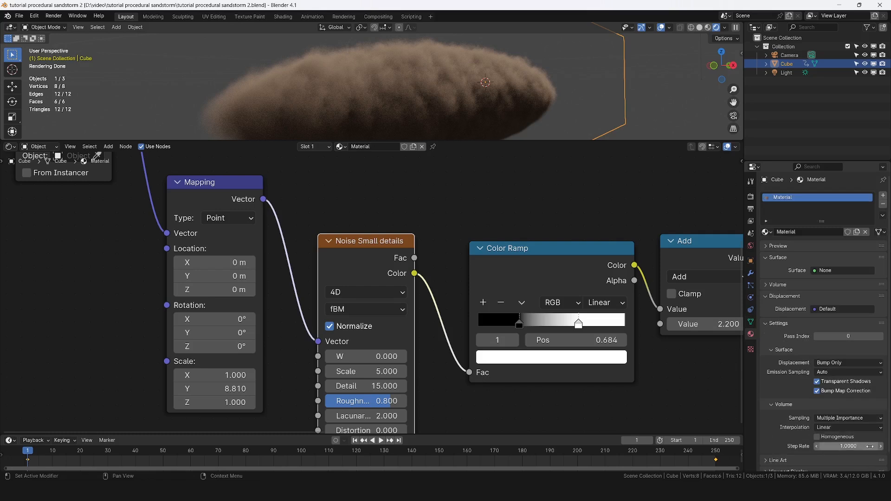
left_click(866, 446)
type(".1")
key("Return")
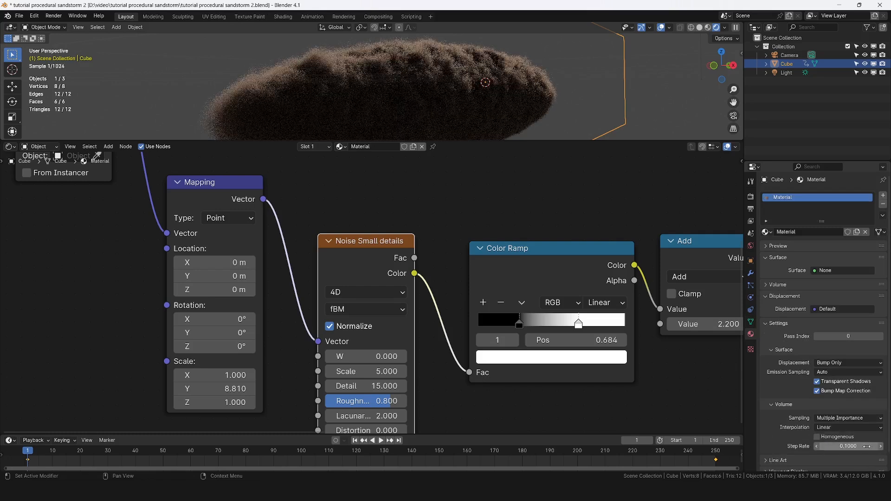
- Keep the cube material's volume Step Rate at 0.1, save the file and open the render settings
middle_click_drag(564, 76, 446, 84)
middle_click_drag(586, 85, 383, 100)
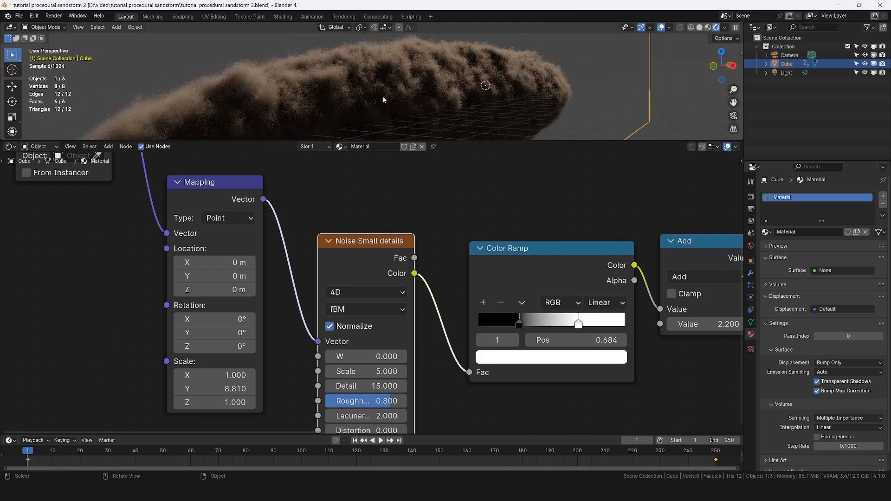
middle_click_drag(453, 90, 515, 97)
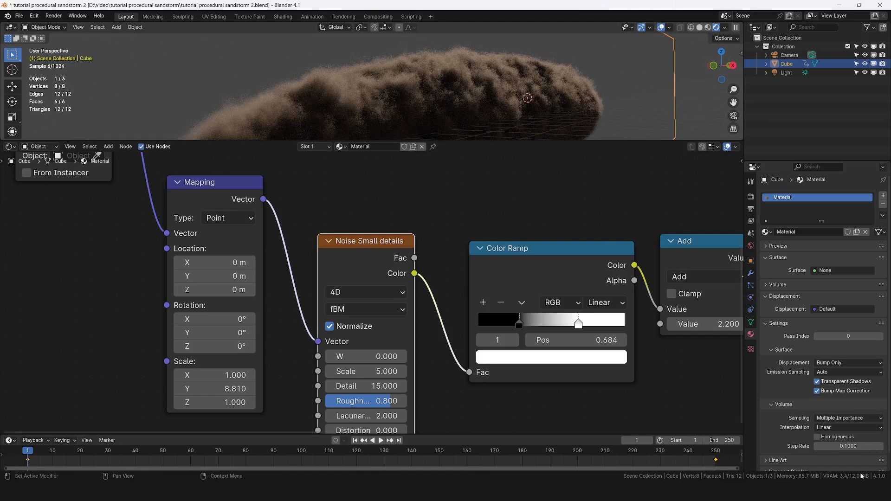
type("0.3")
key("Return")
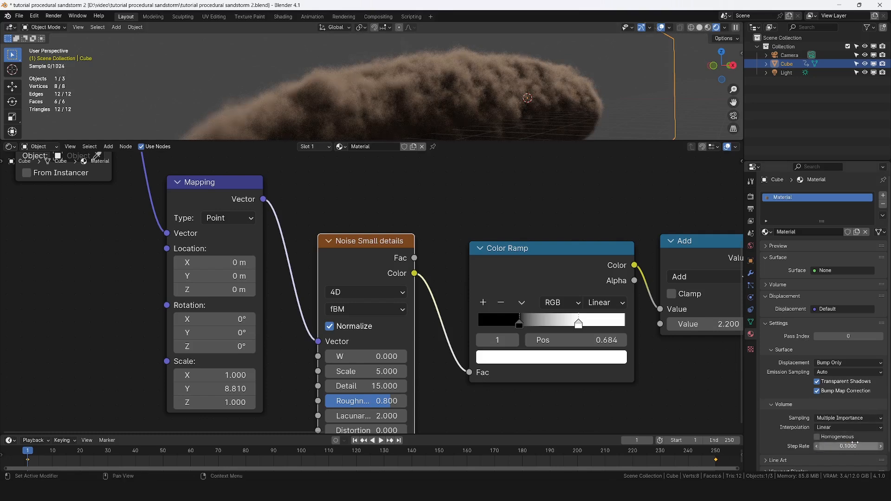
key("ctrl+s")
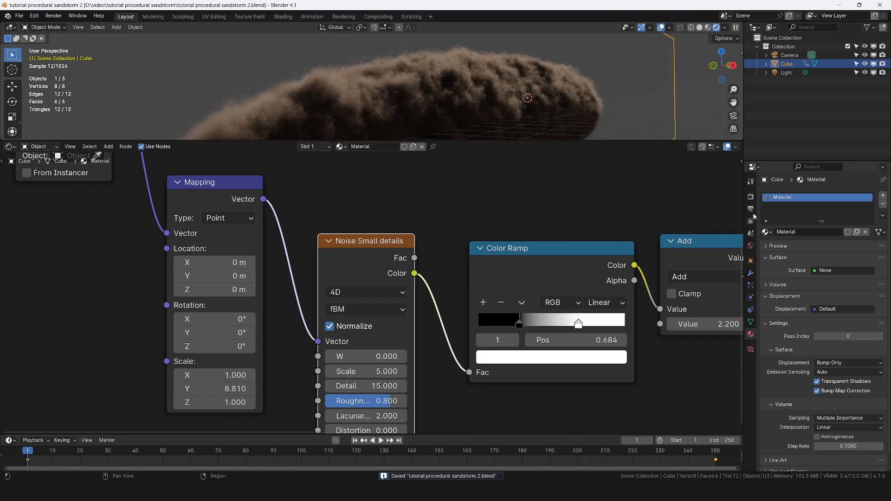
left_click(750, 195)
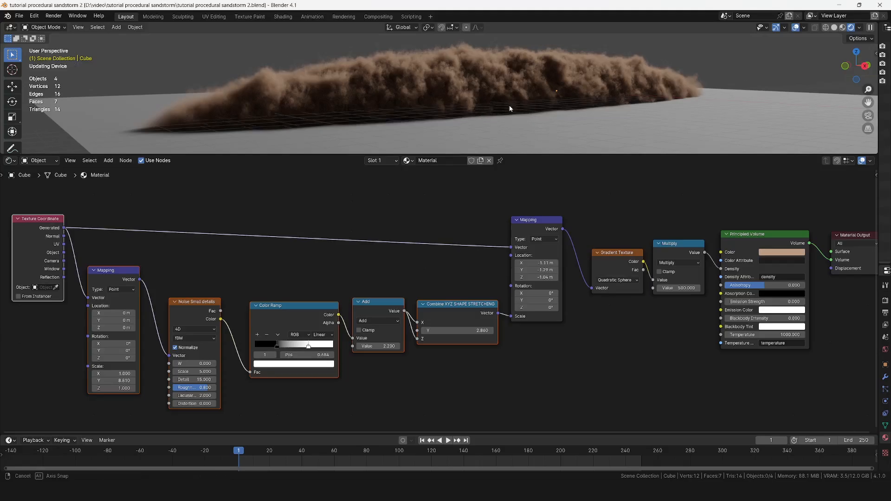
- Darken the white stop of the Color Ramp slightly to a very light grey
mouse_move(511, 105)
middle_mouse_down()
mouse_move(586, 114)
mouse_move(592, 104)
mouse_move(587, 113)
middle_mouse_up()
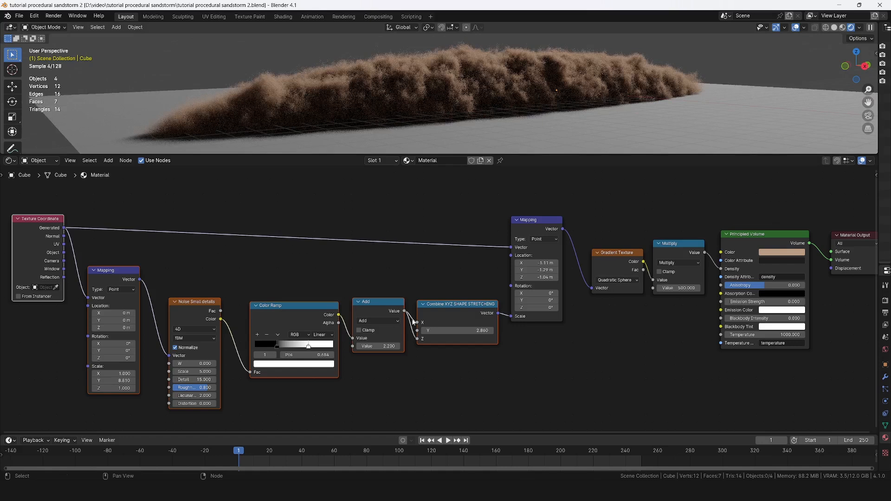
key("ctrl+space")
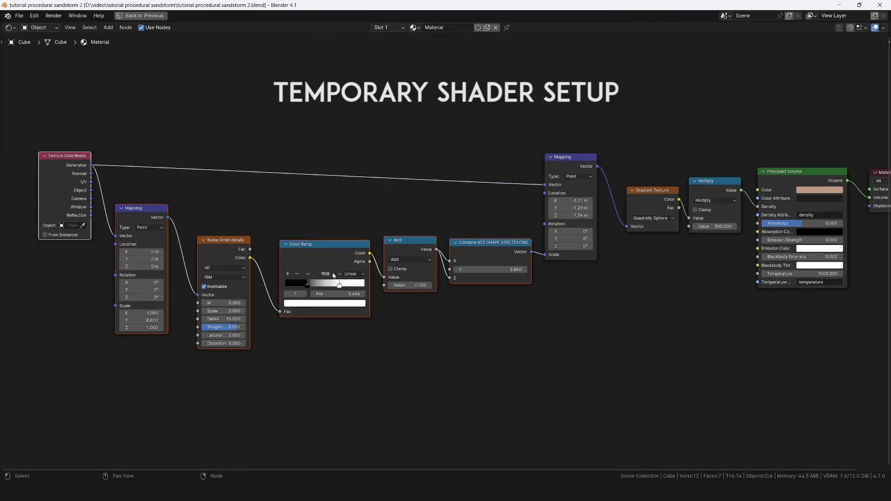
middle_click_drag(255, 249, 413, 264)
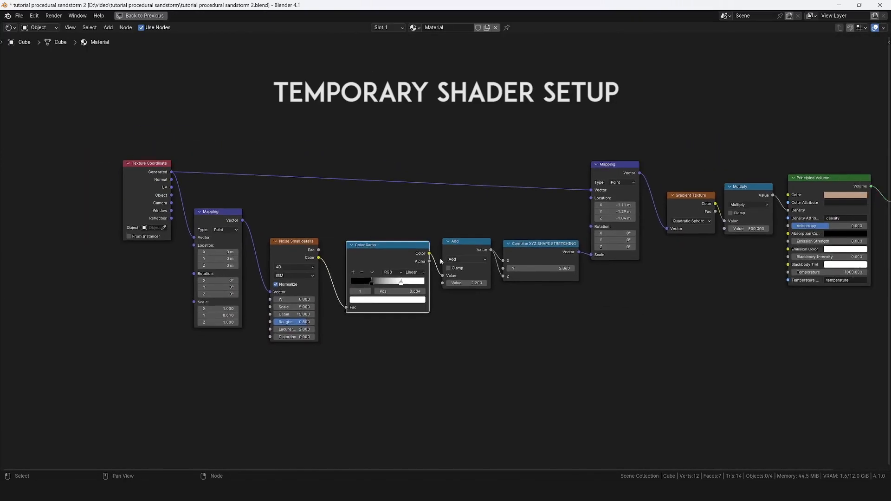
scroll(403, 253, "up", 3)
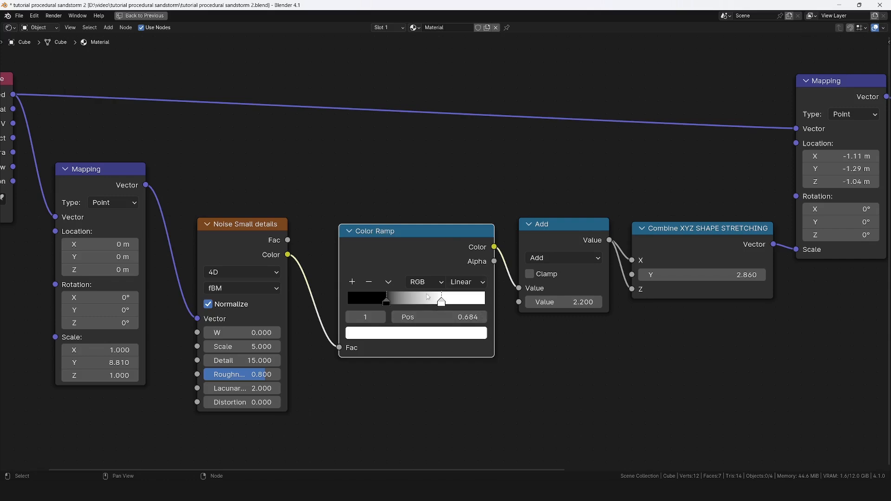
left_click(440, 337)
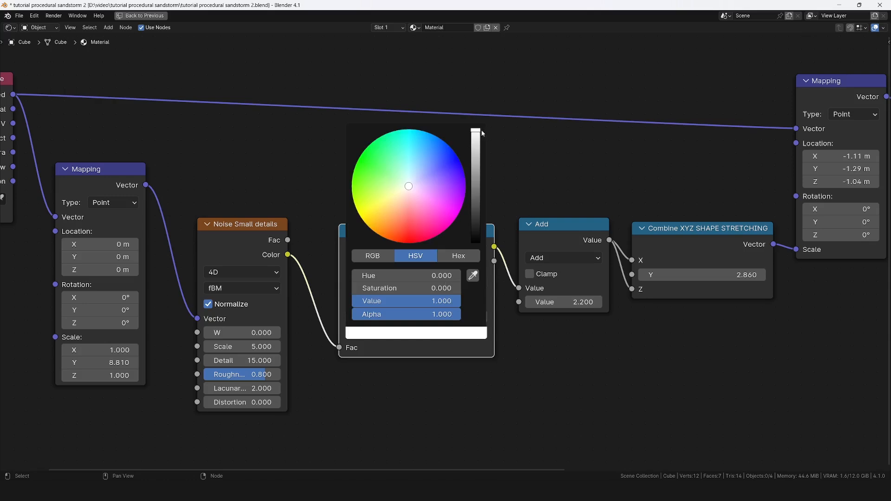
left_click_drag(475, 131, 475, 139)
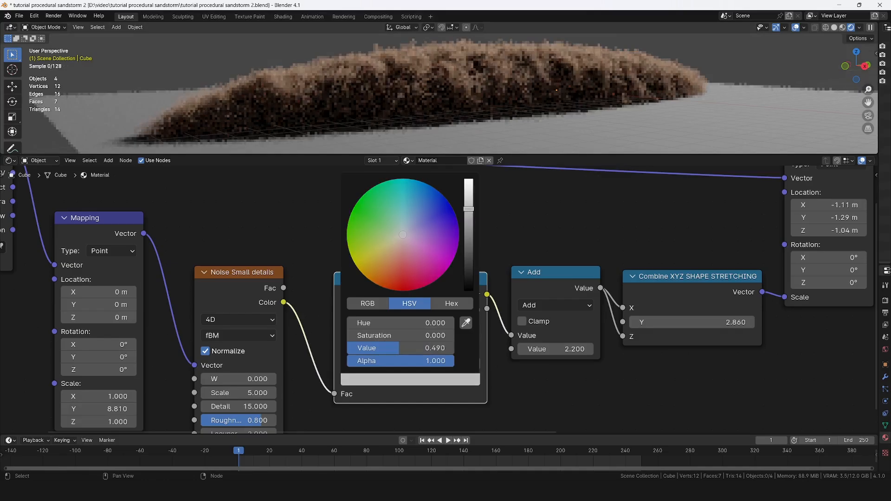
left_click_drag(469, 189, 468, 187)
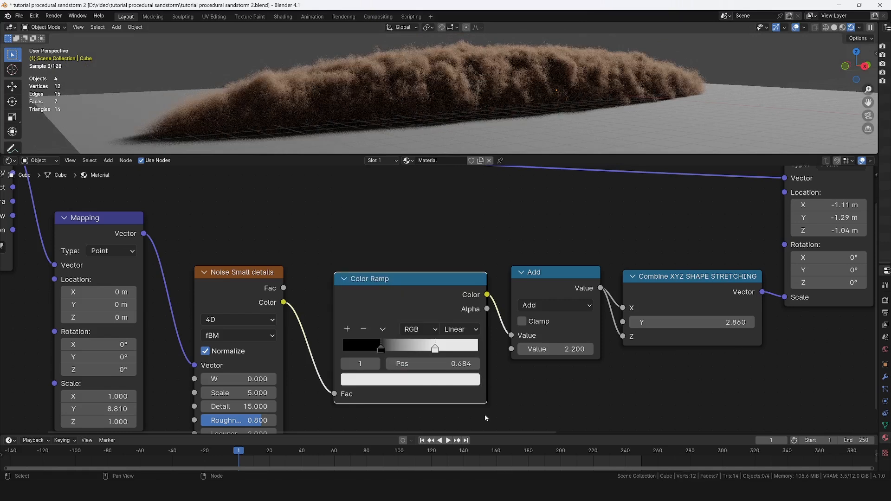
- Move the Texture Coordinate node out of the way and place a duplicate of the small-details noise and its Color Ramp above the originals
key("Home")
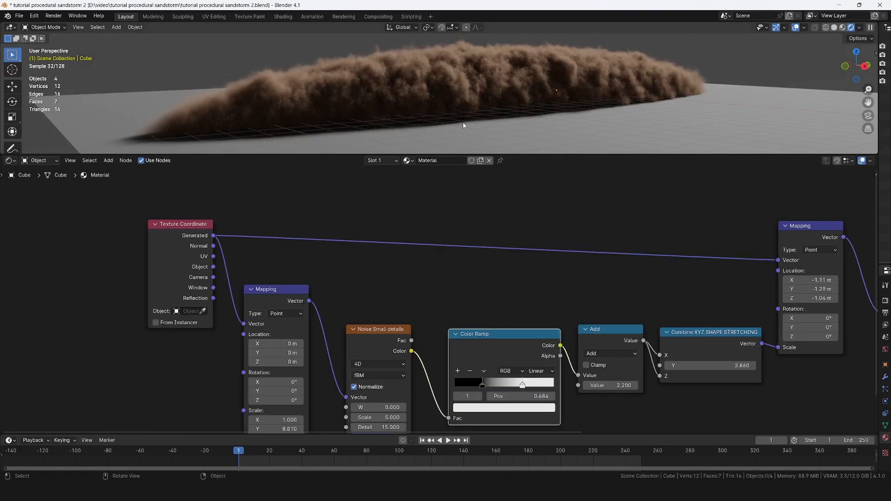
left_click_drag(210, 278, 183, 214)
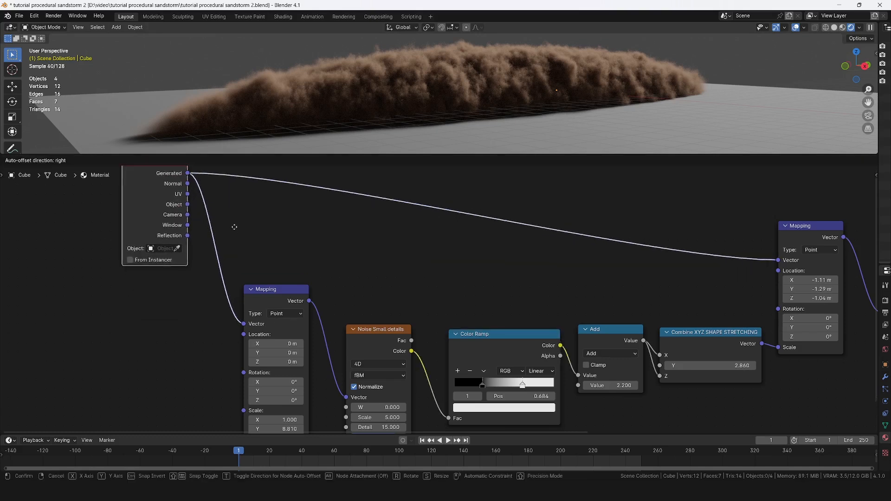
left_click_drag(355, 301, 556, 407)
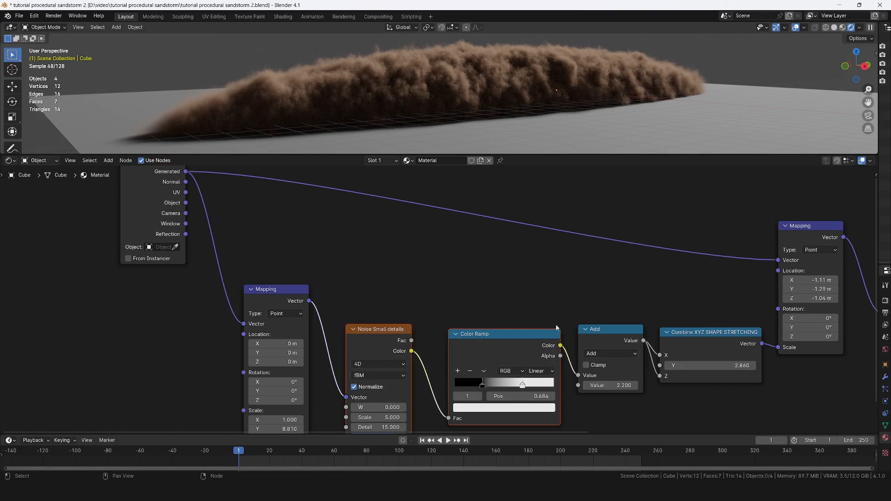
key("shift+d")
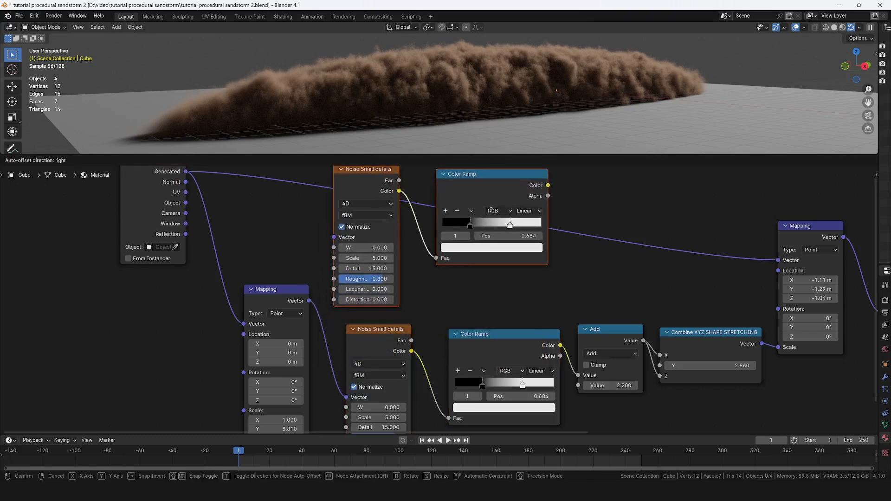
left_click(362, 266)
key("ctrl+space")
scroll(404, 238, "up", 1)
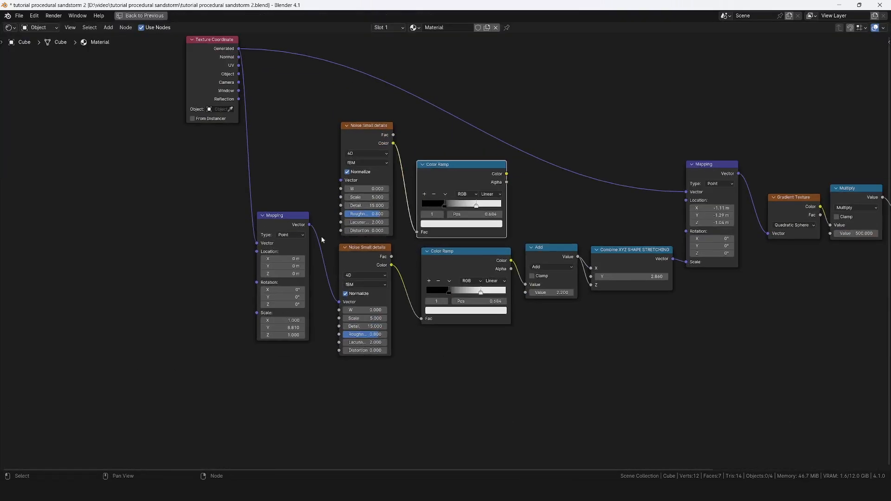
- Connect the Mapping Vector output to the duplicated noise's Vector input and label that node "Noise BIG WAVES"
left_click_drag(308, 225, 341, 180)
scroll(383, 142, "up", 2)
left_click(341, 114)
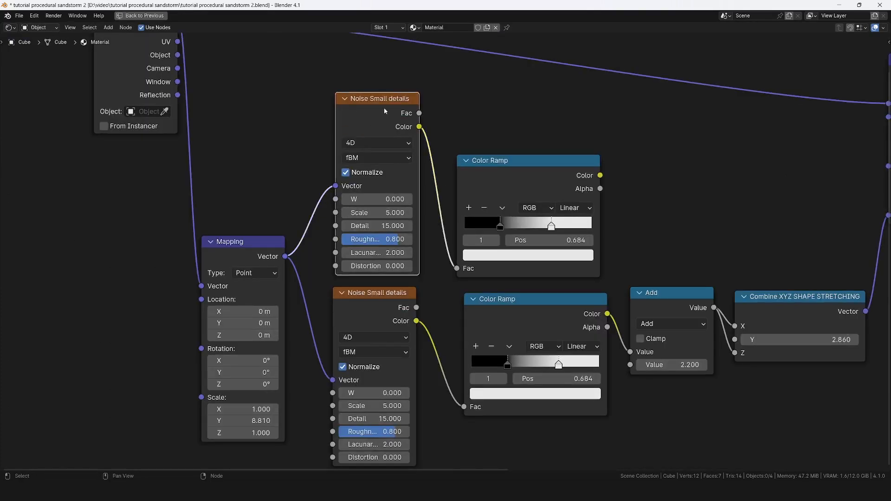
right_click(383, 108)
left_click(361, 124)
type("Noise BIG WAVES")
key("Return")
- Label the Mapping node that feeds both noises "Mapping ( texture stretching and rotation )"
middle_click_drag(237, 251, 351, 248)
left_click(352, 247)
right_click(352, 247)
left_click(352, 247)
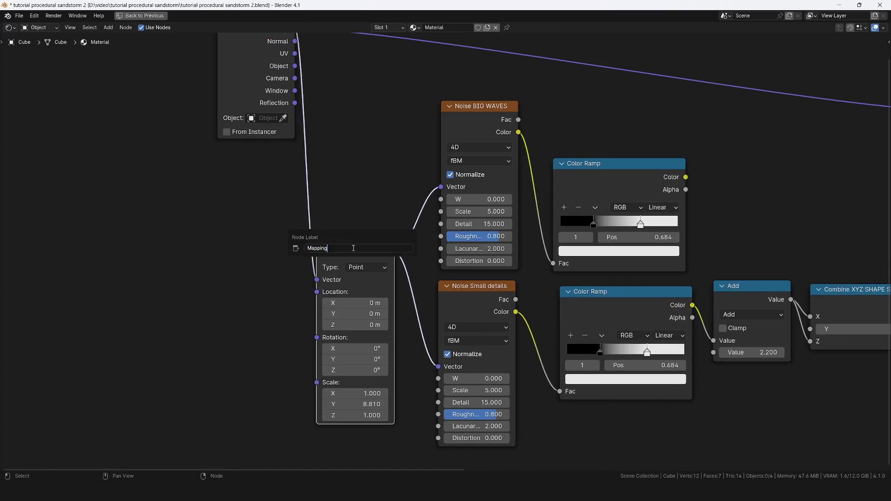
type("( texture stretching and rotation )")
key("Return")
scroll(324, 310, "up", 1)
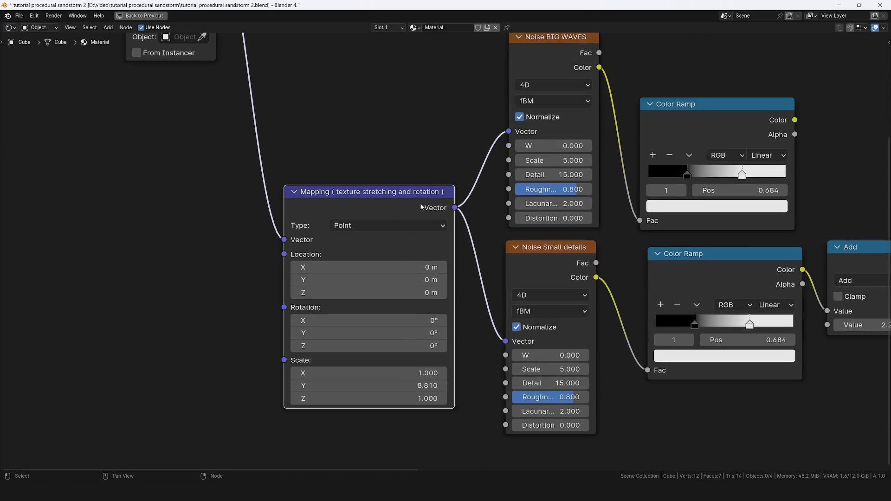
- Try other Y rotation and Y scale values on the texture stretching and rotation Mapping node
key("ctrl+space")
scroll(405, 326, "down", 1)
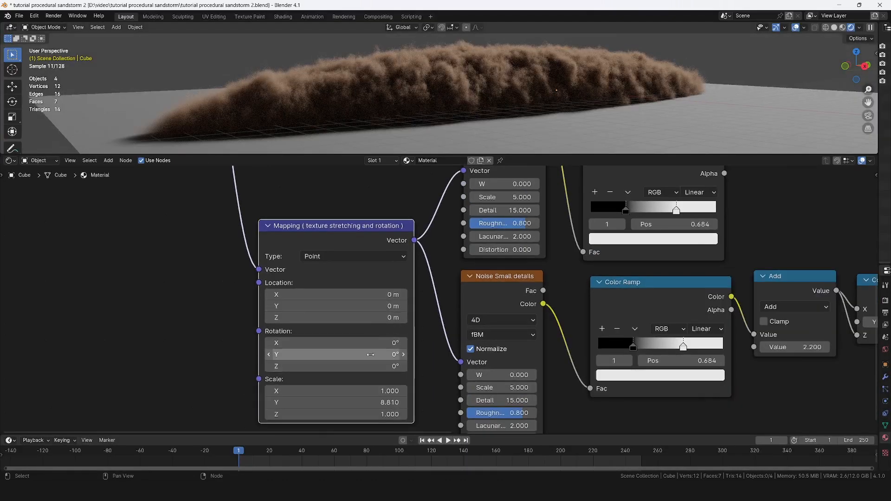
left_click_drag(334, 354, 557, 354)
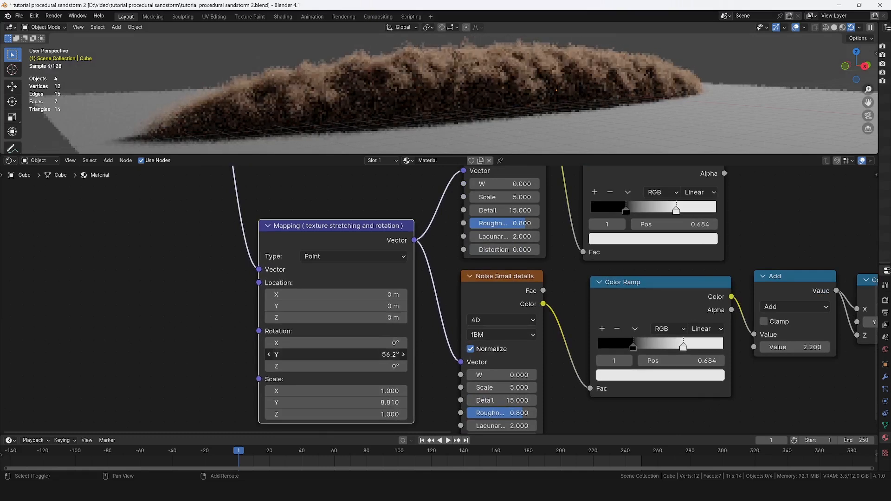
key("Escape")
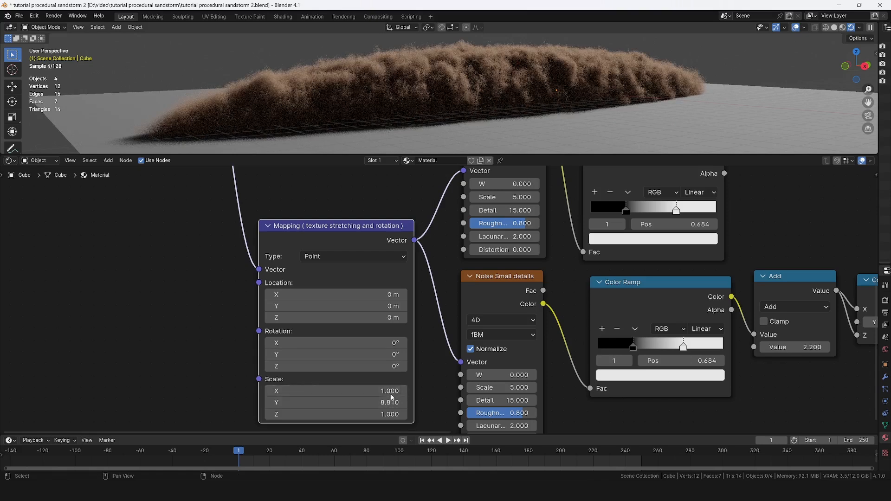
left_click_drag(378, 402, 320, 402, "shift")
key("Escape")
- Combine the colour outputs of the two Color Ramps with a Mix node feeding the Add node
scroll(334, 380, "down", 1)
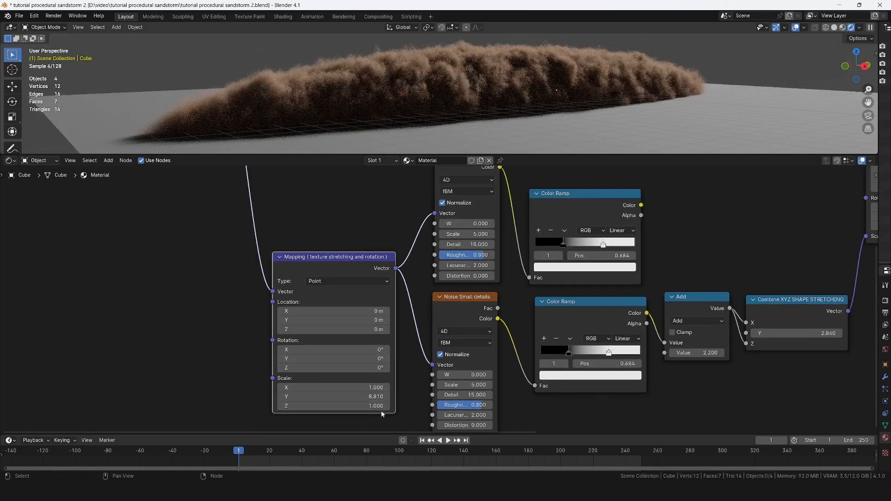
scroll(641, 342, "down", 1)
middle_click_drag(643, 344, 430, 371)
middle_click_drag(488, 378, 474, 372)
scroll(356, 242, "up", 1)
middle_click_drag(476, 281, 525, 221)
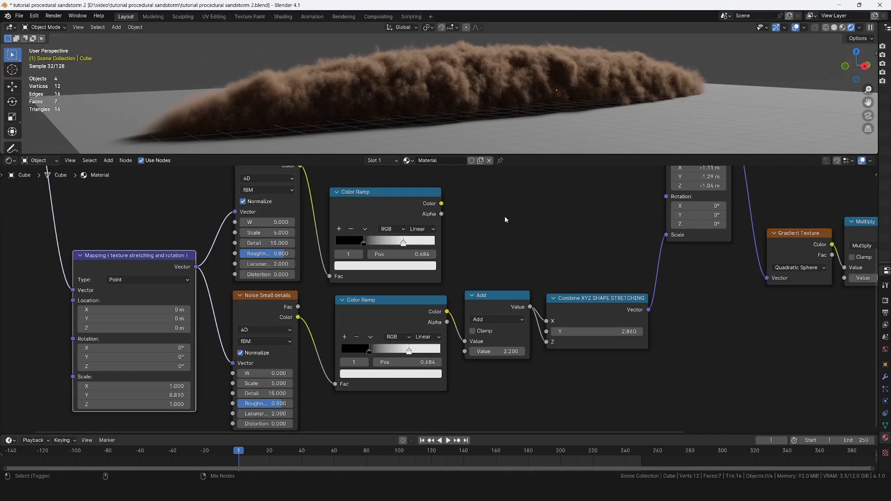
left_click(385, 214)
mouse_move(381, 197)
right_mouse_down("ctrl+shift")
mouse_move(376, 248)
mouse_move(411, 200)
mouse_move(408, 316)
right_mouse_up("ctrl+shift")
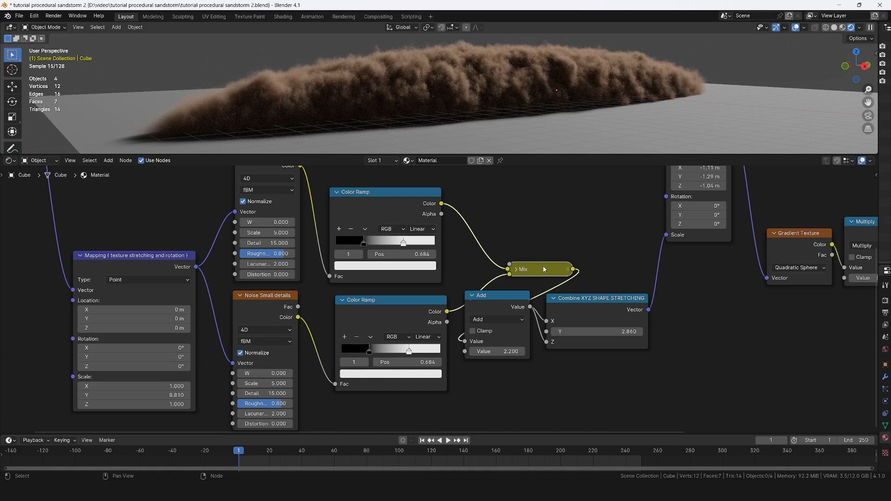
- Expand the collapsed Mix node and spread out the Mapping, noise and Color Ramp nodes to make room for it
scroll(544, 269, "down", 2)
middle_click_drag(246, 212, 316, 225)
left_click_drag(304, 216, 533, 359)
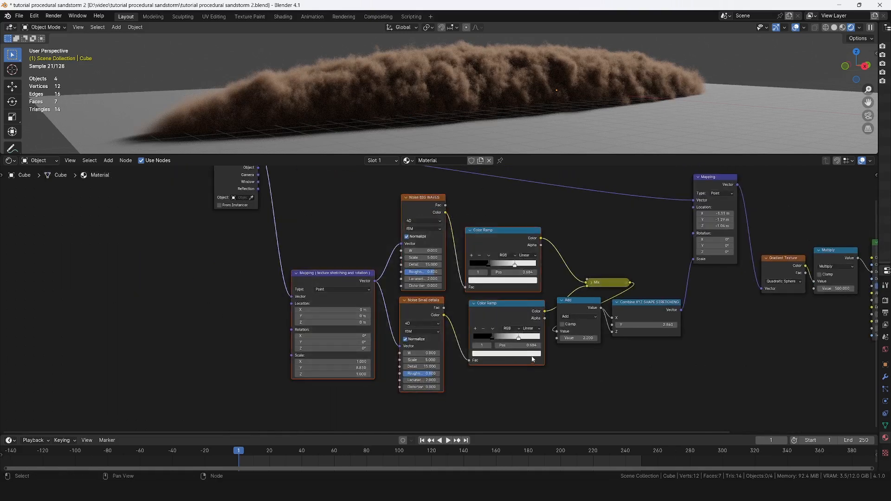
scroll(532, 359, "down", 3)
left_click_drag(277, 183, 558, 308)
scroll(526, 342, "up", 9)
key("h")
scroll(453, 242, "down", 4)
left_click_drag(247, 213, 482, 355)
key("g")
left_click(504, 375)
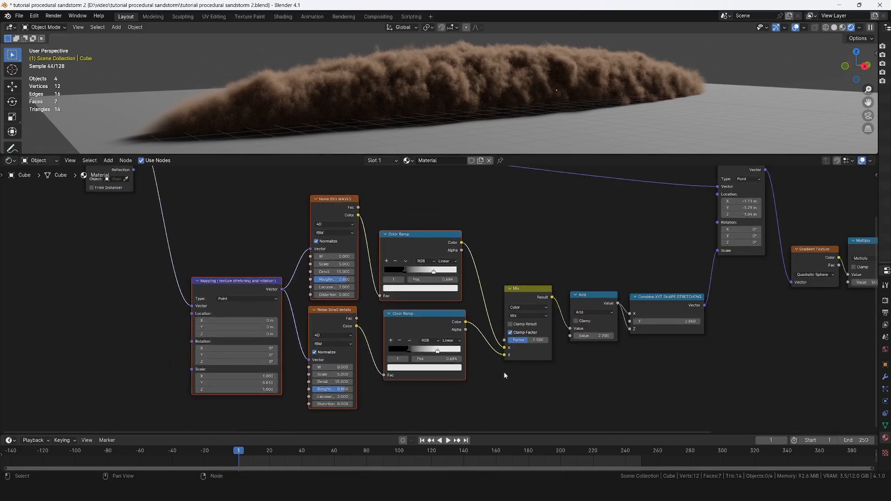
- Reconnect the big-waves Color Ramp from the Mix node's A input to its Factor and set colour A to white (Value 1.000)
scroll(365, 265, "up", 3)
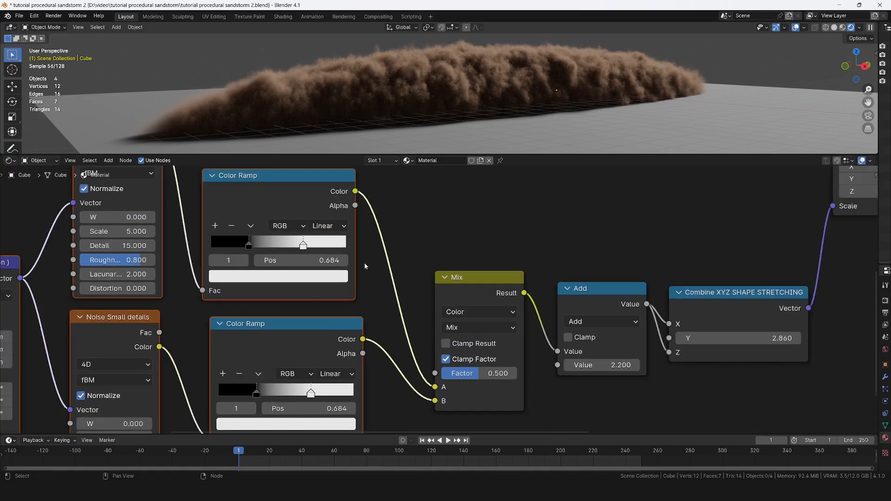
mouse_move(436, 388)
left_mouse_down()
mouse_move(405, 363)
mouse_move(433, 374)
left_mouse_up()
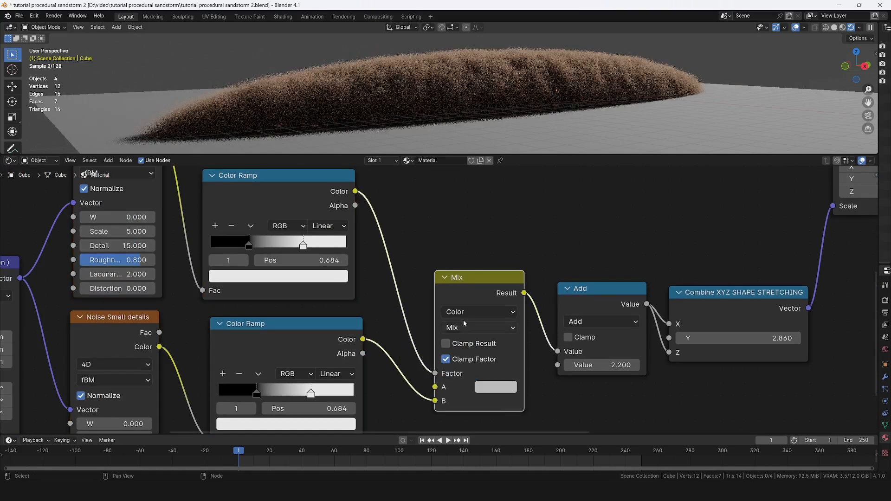
left_click(481, 388)
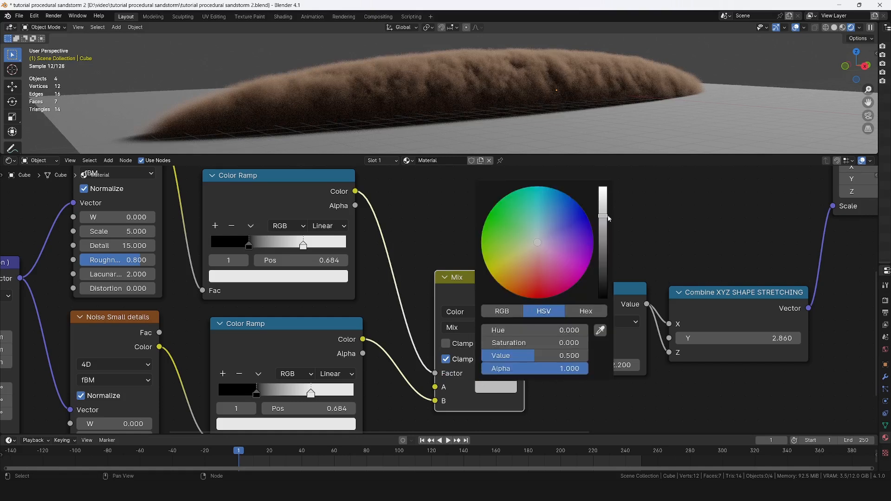
left_click_drag(608, 218, 603, 189)
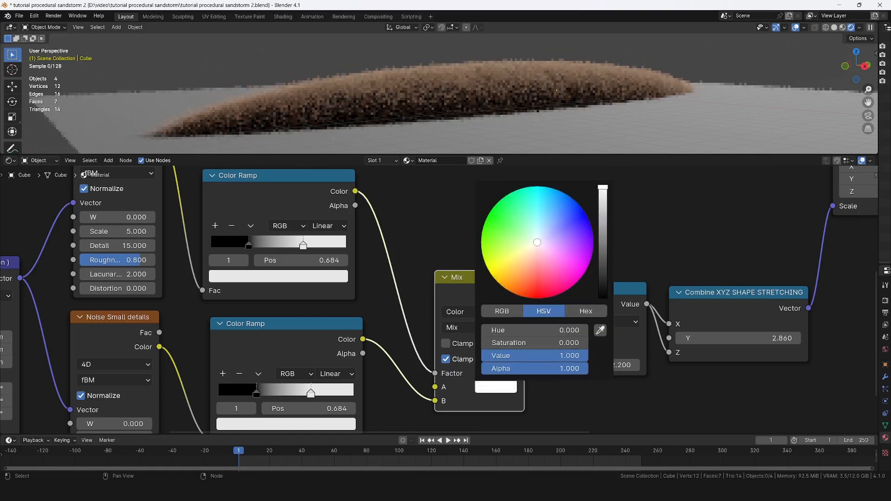
- Raise the Scale of the Noise Small details texture to 21
scroll(441, 354, "down", 1)
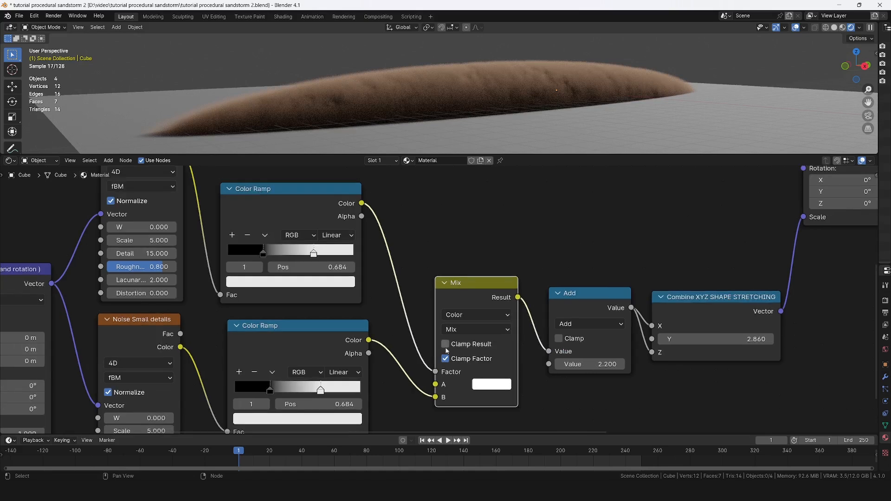
scroll(447, 351, "down", 1)
mouse_move(520, 82)
middle_mouse_down()
mouse_move(561, 87)
mouse_move(508, 85)
middle_mouse_up()
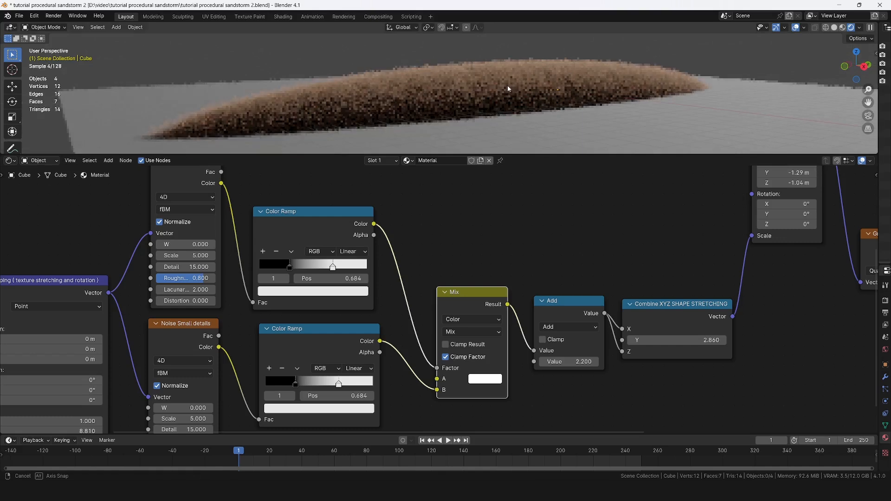
scroll(421, 215, "down", 1)
left_click(292, 302)
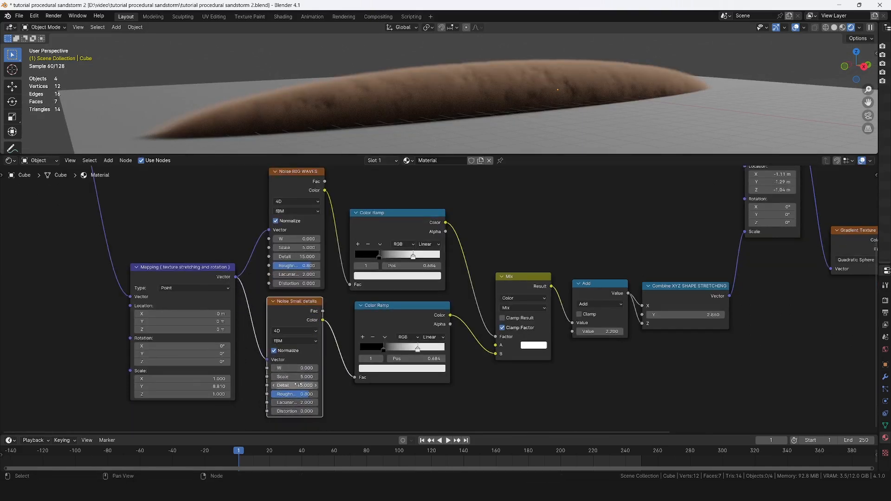
left_click_drag(294, 377, 353, 376, "shift")
scroll(307, 391, "up", 1)
scroll(306, 393, "up", 2)
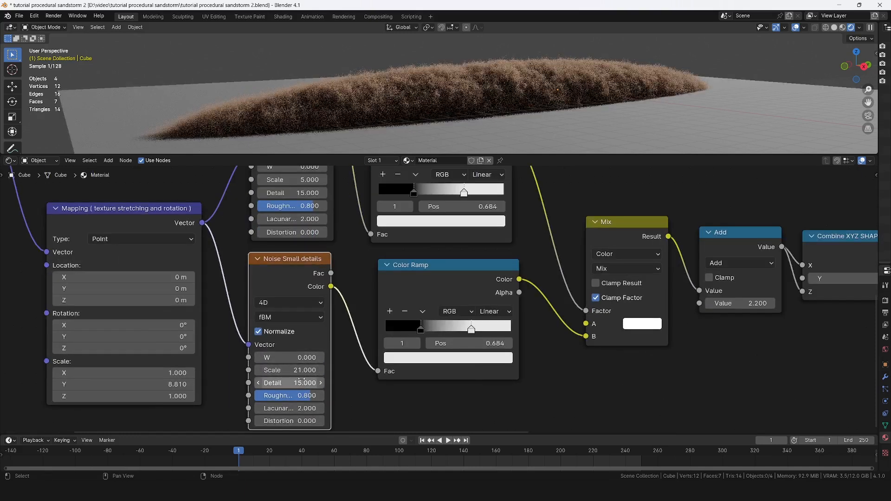
scroll(302, 381, "down", 2)
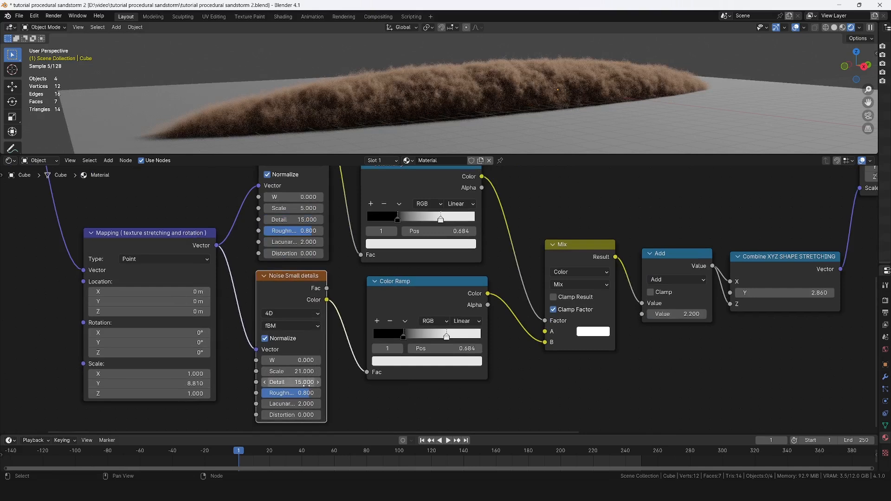
- Set the Scale of the Noise BIG WAVES texture to 1.5
middle_click_drag(336, 204, 345, 305)
scroll(343, 299, "down", 1)
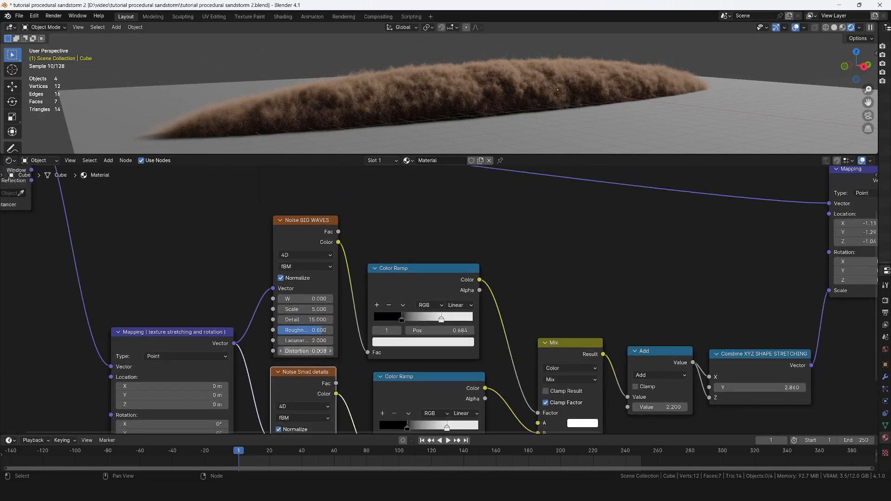
scroll(316, 319, "up", 1)
left_click(319, 307)
type("1.5")
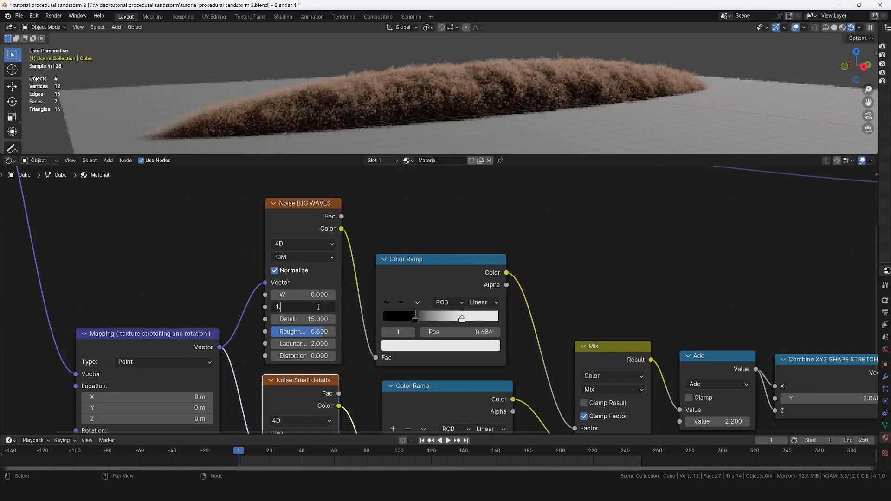
key("Return")
- Tighten both Color Ramps, placing the black stop at 0.316 for the big waves and 0.415 for the small details
middle_click_drag(387, 330, 380, 306)
mouse_move(402, 367)
left_mouse_down()
mouse_move(411, 361)
mouse_move(399, 365)
left_mouse_up()
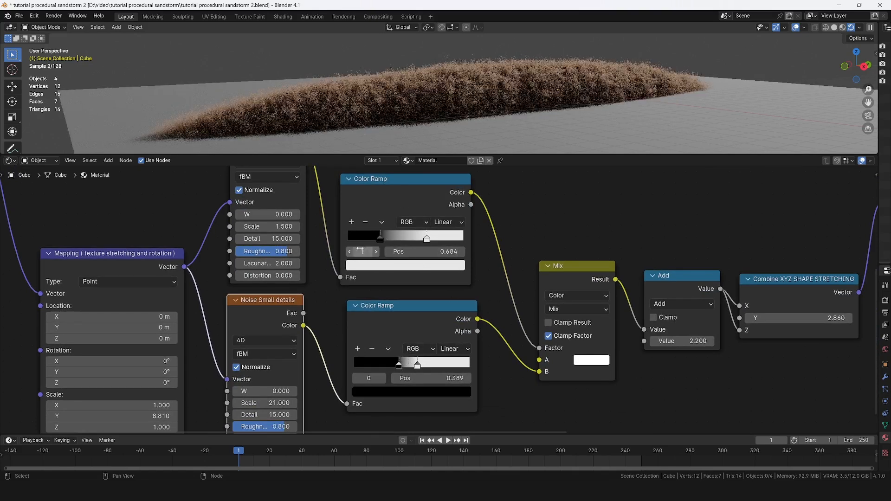
left_click_drag(380, 238, 384, 238)
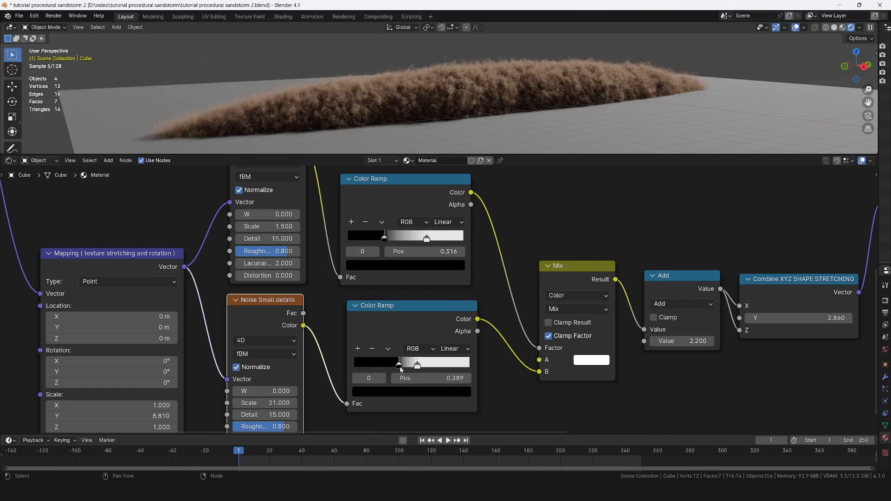
left_click(417, 365)
left_click_drag(419, 368, 403, 366)
- Set the Detail of the Noise BIG WAVES texture to 2
scroll(356, 286, "down", 1)
middle_click_drag(355, 283, 371, 337)
scroll(310, 260, "up", 1)
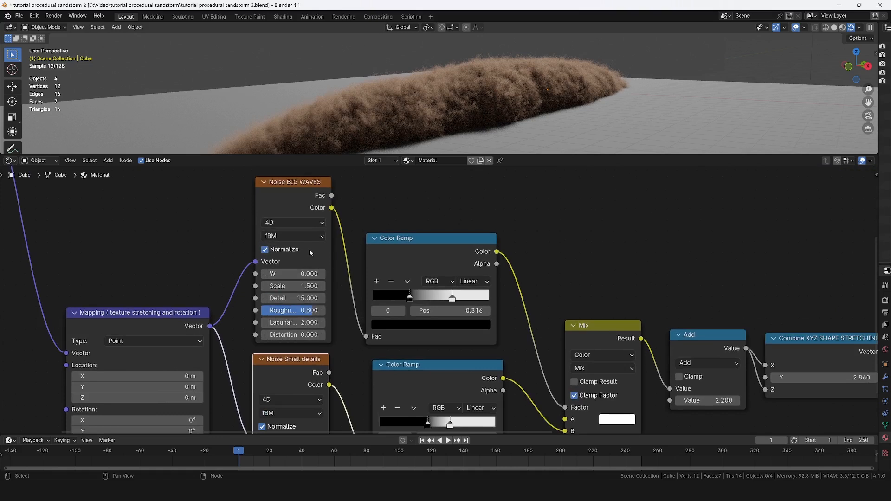
left_click(292, 298)
type("2")
key("Return")
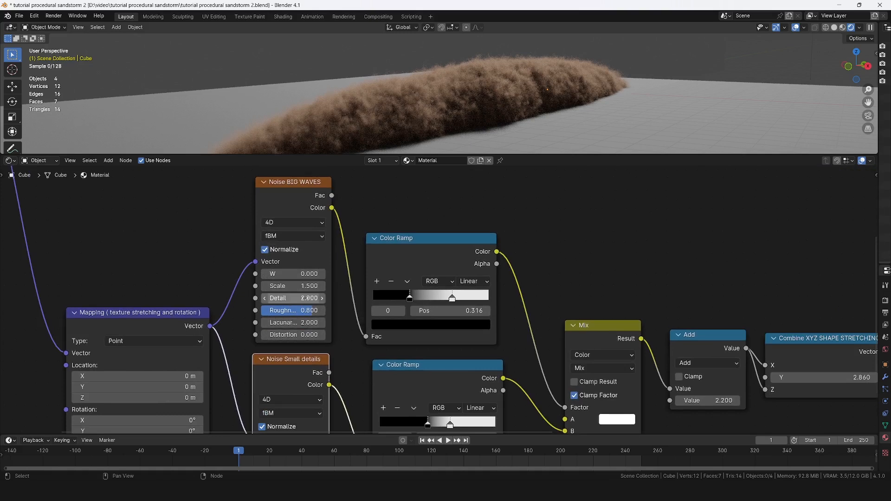
- Annotate the wavy outline along the sandstorm's base in the maximized 3D viewport and return to the Select tool
key("ctrl+space")
left_click(12, 148)
mouse_move(204, 199)
left_mouse_down()
mouse_move(259, 229)
mouse_move(432, 262)
mouse_move(854, 261)
left_mouse_up()
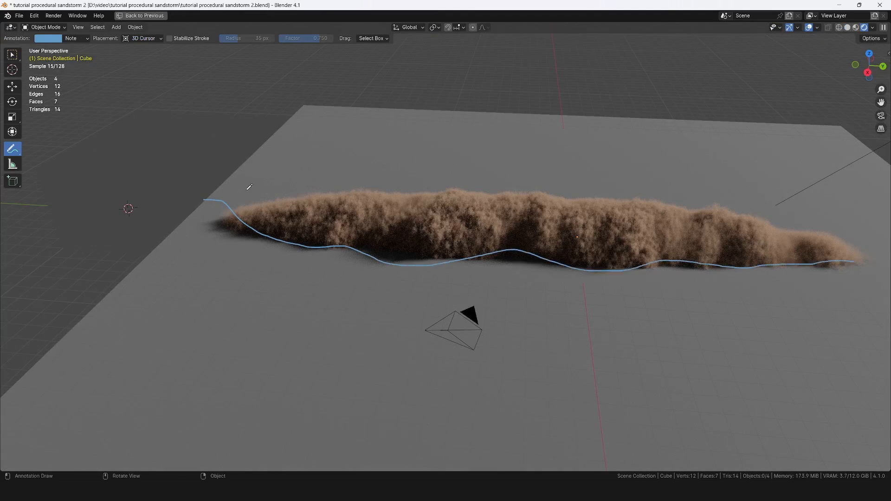
key("ctrl+space")
left_click(12, 54)
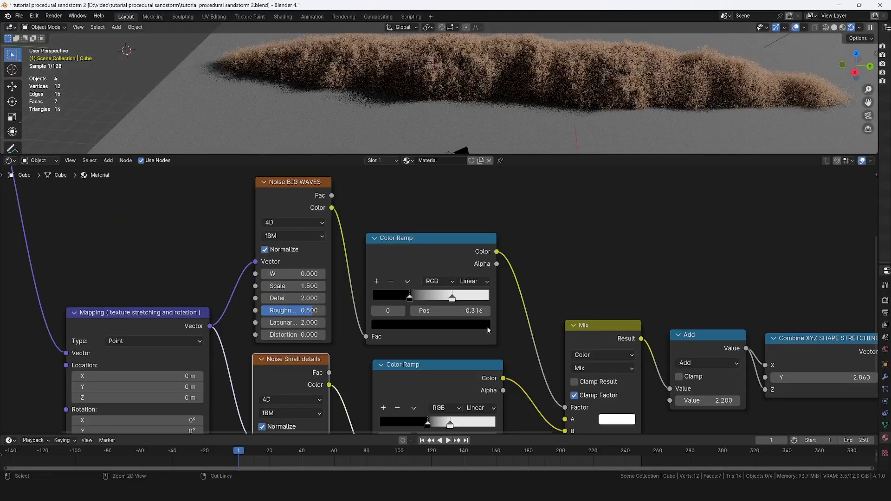
- Review the whole temporary shader node tree from Texture Coordinate to Principled Volume and save the file
key("ctrl+space")
key("Home")
scroll(386, 240, "up", 1)
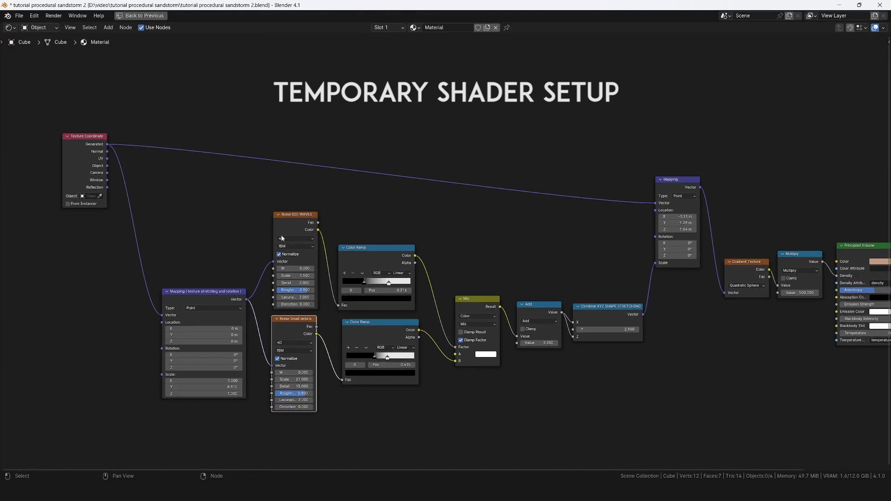
scroll(347, 327, "up", 2)
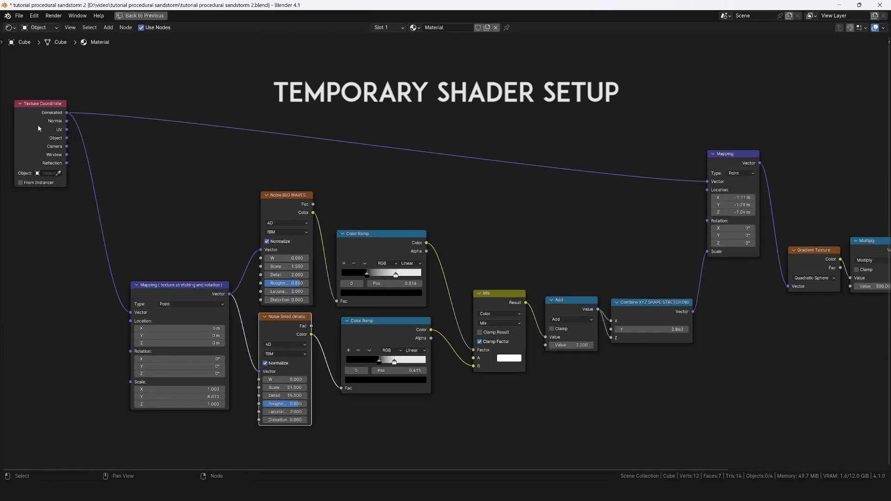
key("ctrl+space")
key("ctrl+s")
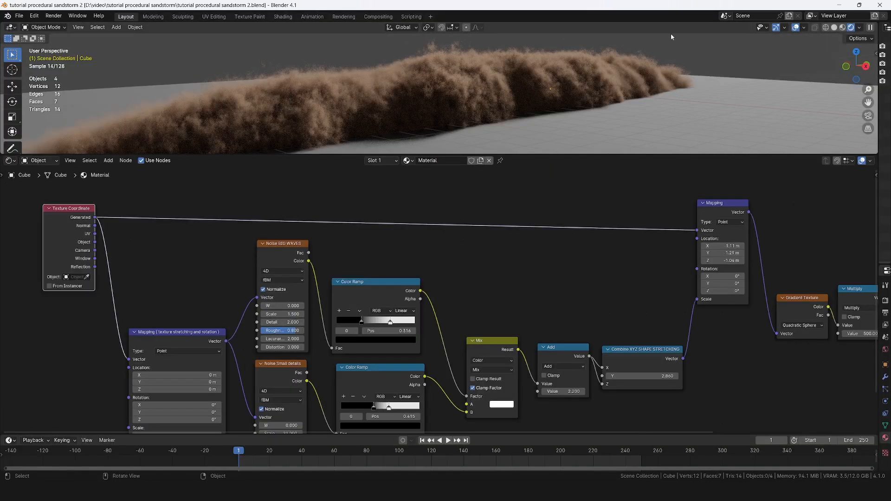
- Play the animation to check how the volumetric sandstorm moves, and stop it back at frame 1
middle_click_drag(557, 100, 526, 49)
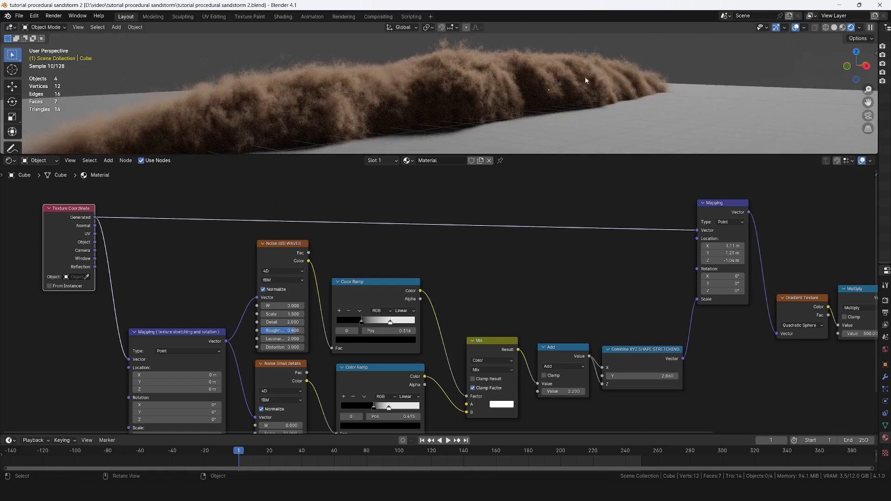
key("space")
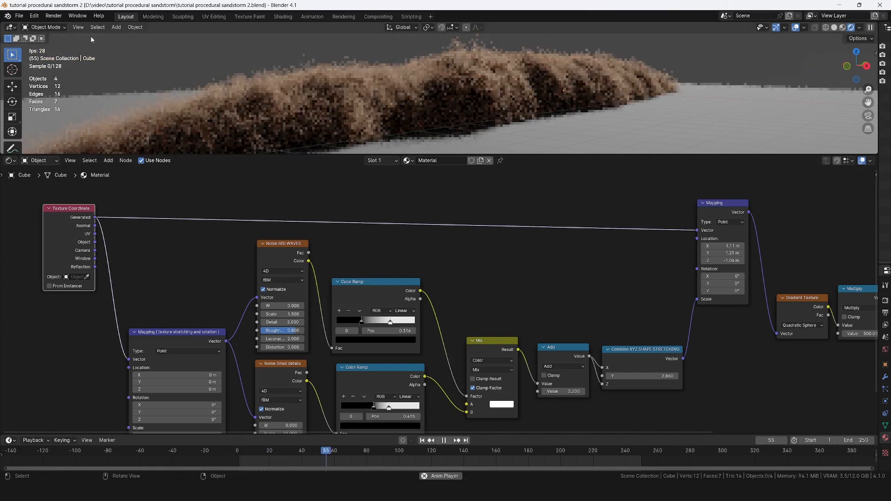
key("Escape")
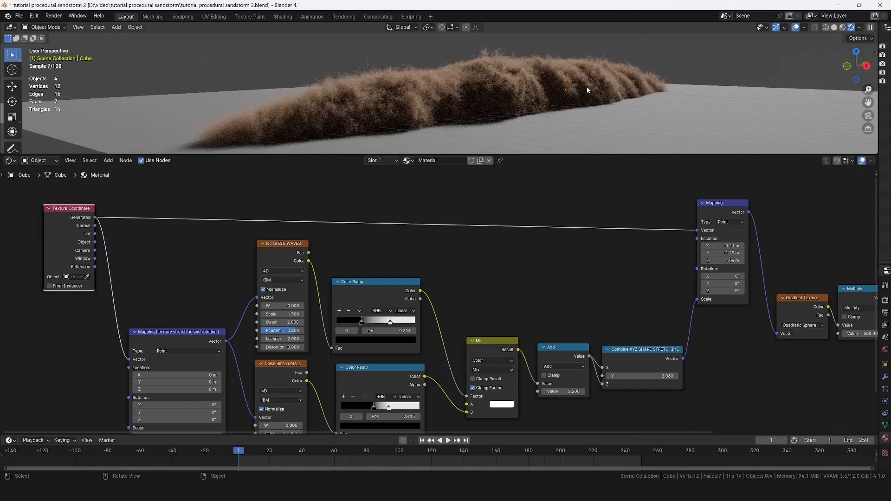
- Connect the Mix node's Result to the Surface input of the Material Output
middle_click_drag(564, 327, 538, 294)
key("ctrl+space")
middle_click_drag(411, 285, 312, 282)
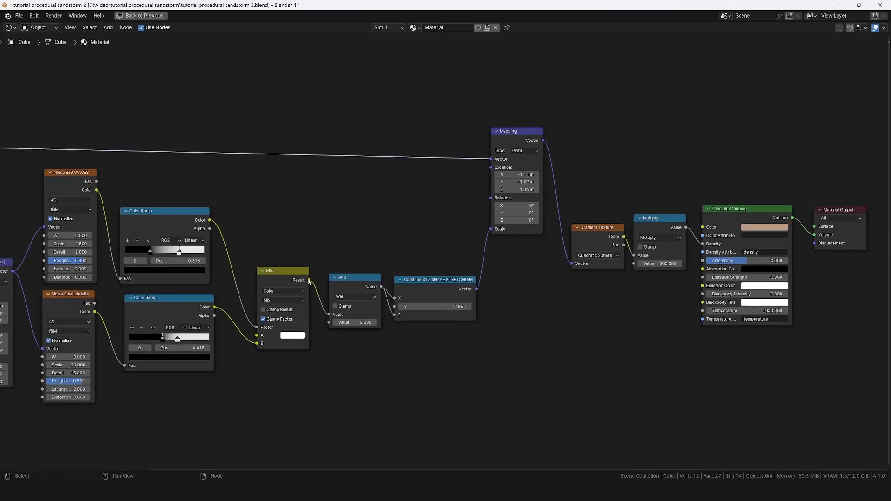
mouse_move(308, 282)
left_mouse_down()
mouse_move(316, 273)
mouse_move(306, 230)
mouse_move(423, 200)
mouse_move(737, 180)
mouse_move(816, 208)
mouse_move(816, 226)
left_mouse_up()
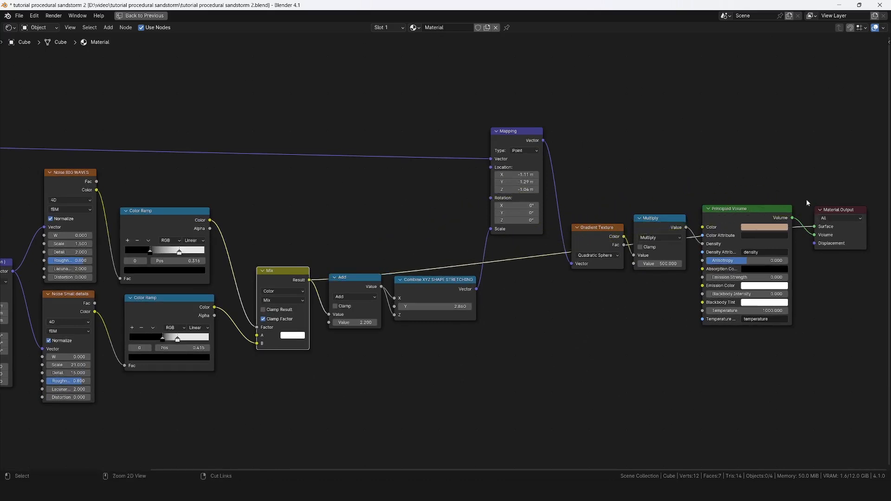
key("ctrl+space")
- Play the animation to examine the mixed noise pattern on the box's surface, and stop it back at frame 1
scroll(639, 143, "down", 5)
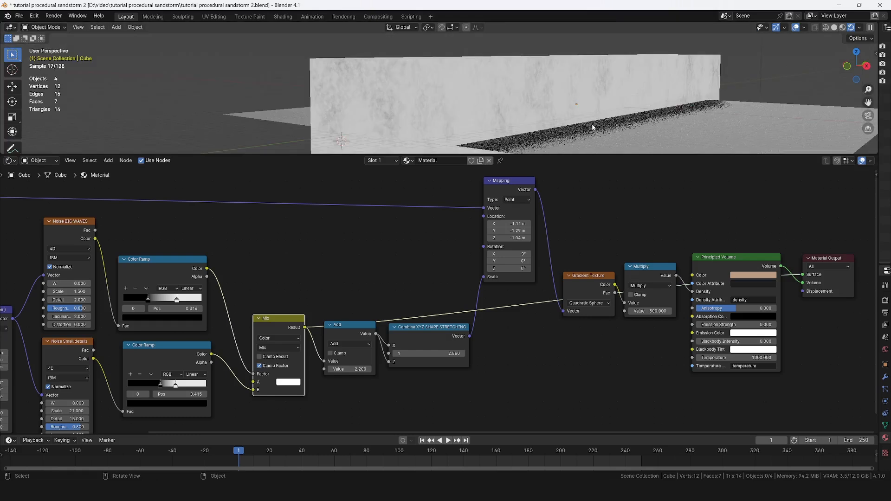
mouse_move(526, 79)
middle_mouse_down()
mouse_move(548, 82)
mouse_move(531, 86)
middle_mouse_up()
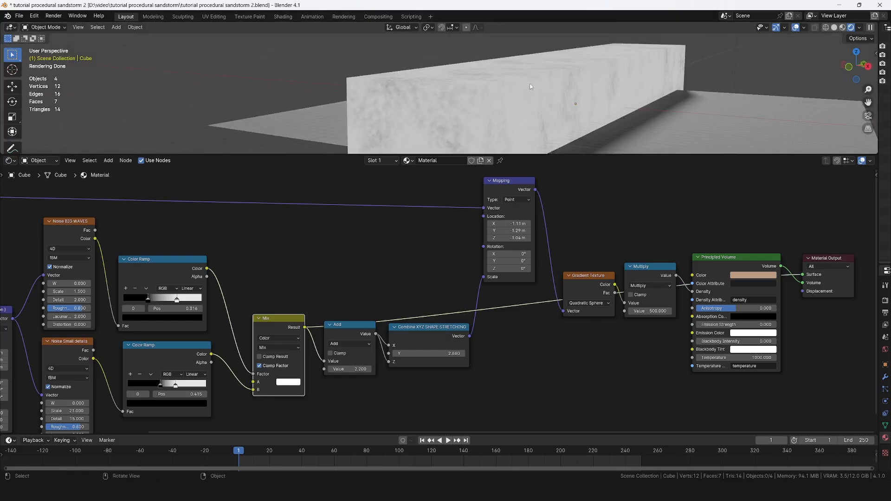
key("space")
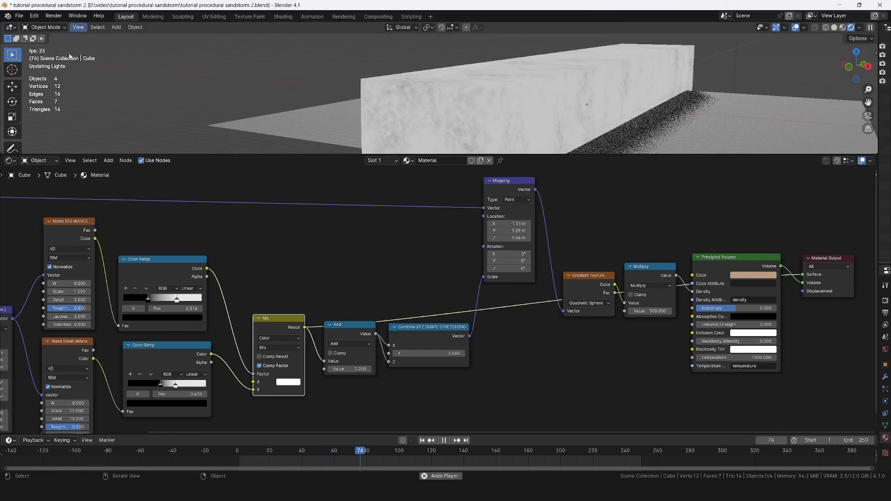
key("Escape")
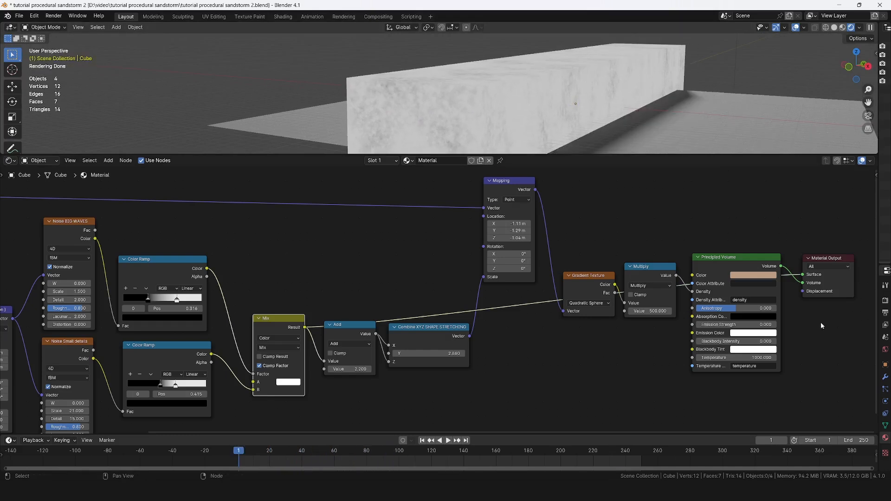
- Disconnect the Material Output's Surface input to compare with the volume, and link the Mix node's Result to it again
middle_click_drag(820, 326, 717, 311)
scroll(719, 288, "up", 3)
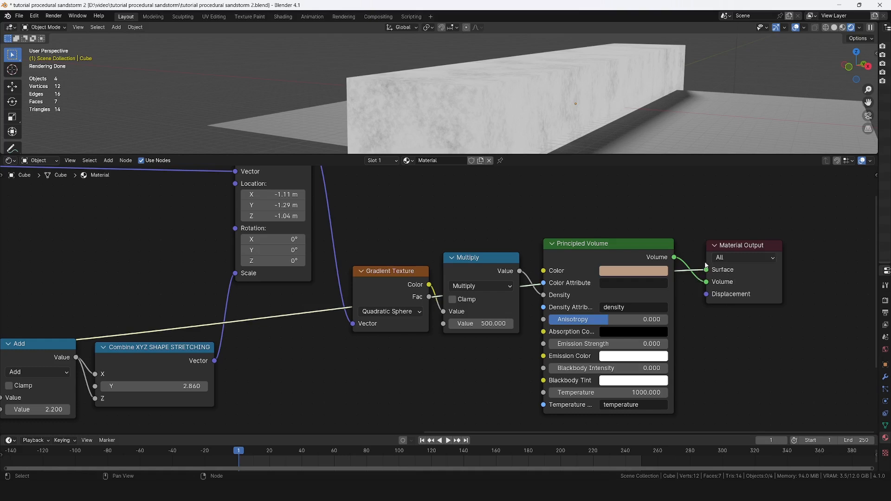
left_click_drag(706, 270, 594, 188)
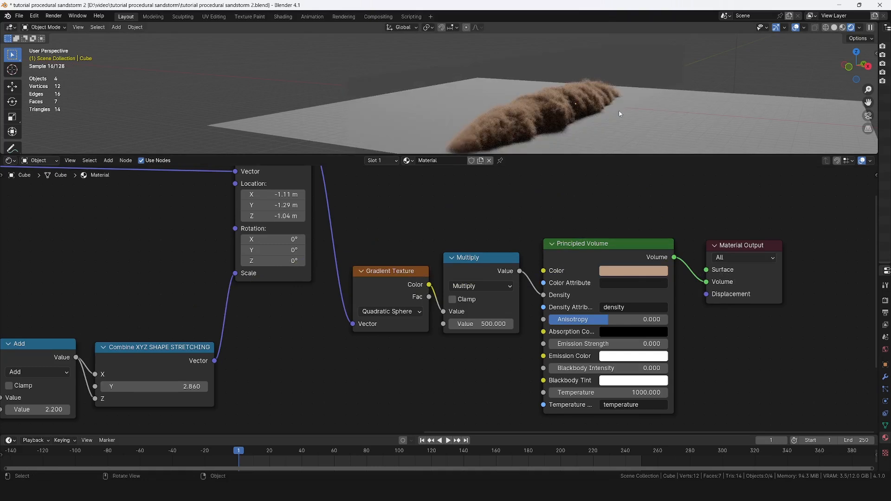
scroll(729, 174, "down", 3)
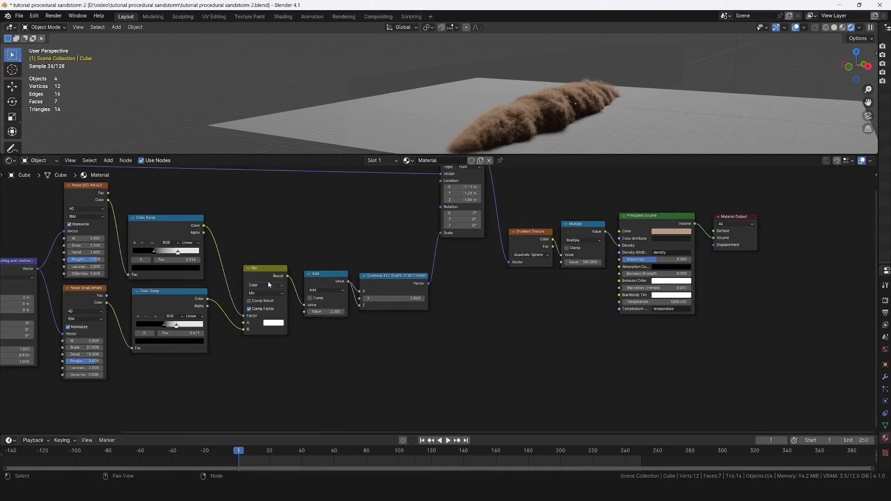
left_click(284, 277, "ctrl+shift")
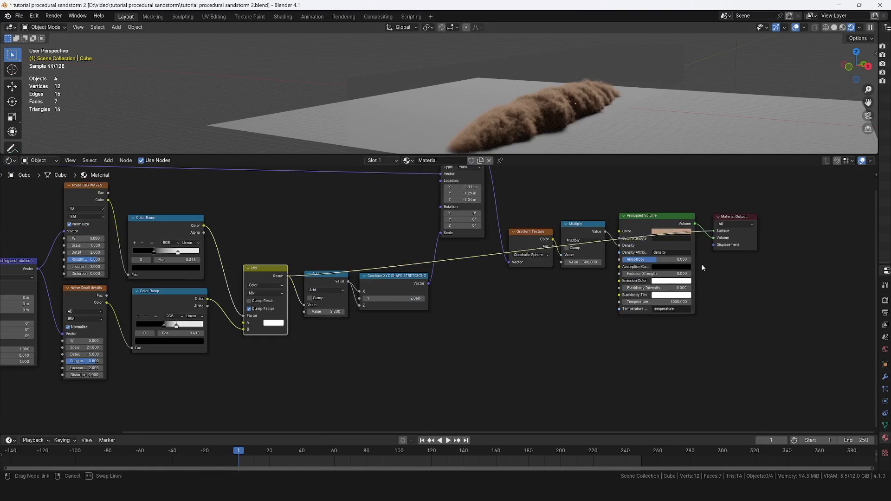
- Move the Gradient Texture, Multiply and Principled Volume nodes below the Mix-to-Surface link and save the file
left_click_drag(643, 199, 533, 296)
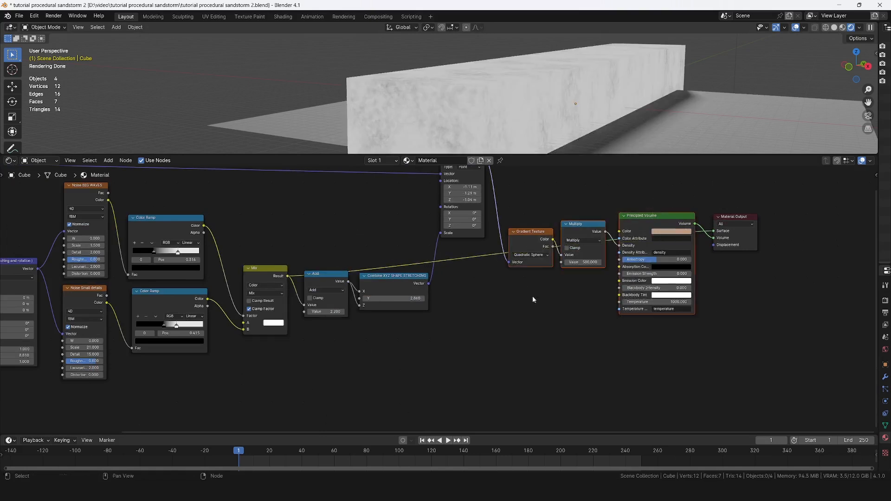
left_click_drag(656, 240, 637, 287)
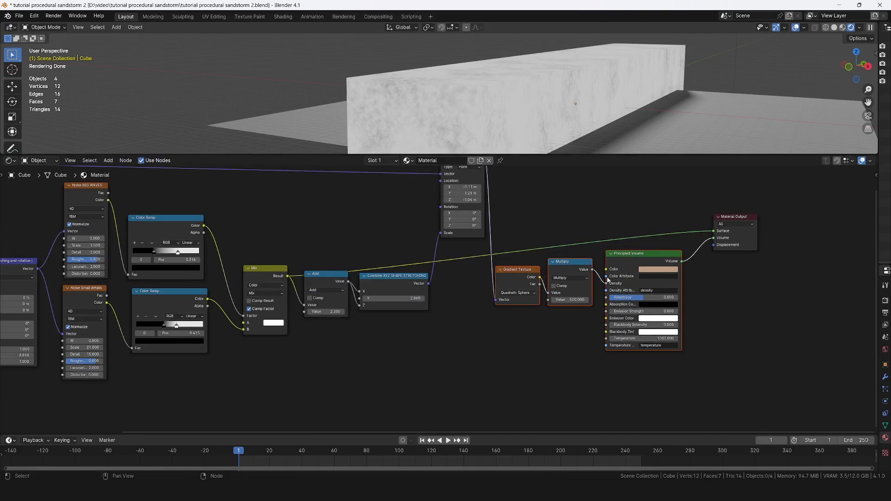
key("ctrl+s")
- Drive the Y rotation of the texture stretching and rotation Mapping node with the expression #frame*0.005
middle_click_drag(475, 89, 461, 129)
middle_click_drag(2, 318, 358, 328)
scroll(358, 328, "up", 4)
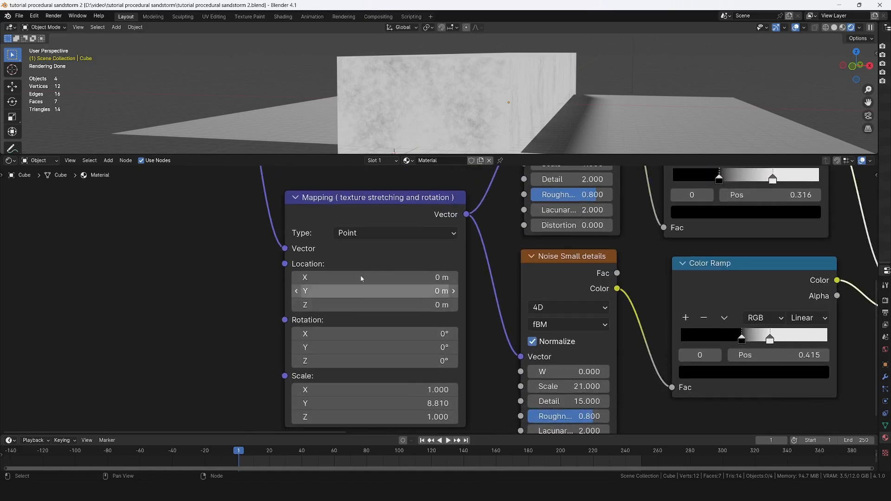
scroll(423, 214, "down", 1)
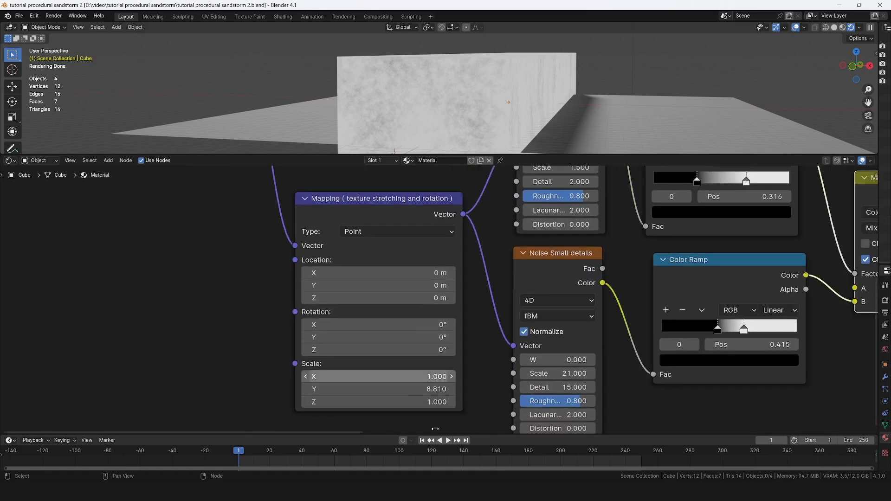
left_click_drag(379, 337, 439, 338)
right_click(418, 338)
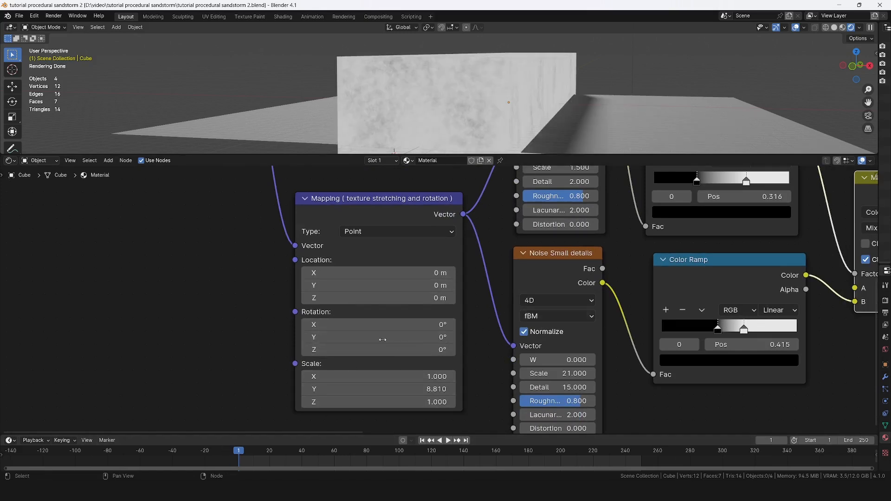
left_click(425, 338)
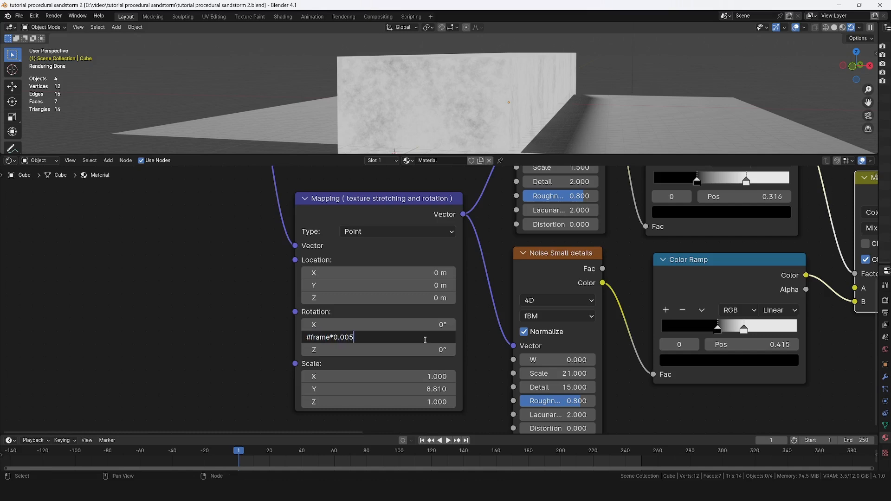
key("Return")
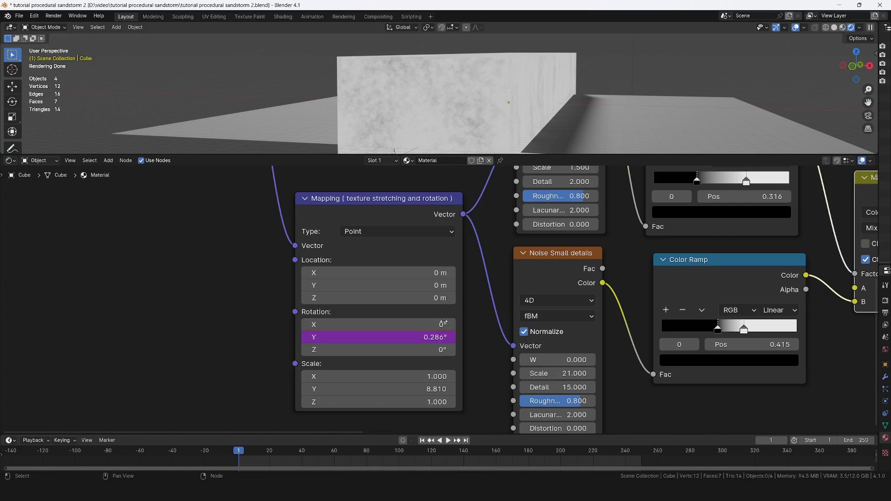
- Play the animation to examine the rotating texture on the box, and return to frame 1
scroll(434, 337, "up", 1)
scroll(435, 337, "up", 1)
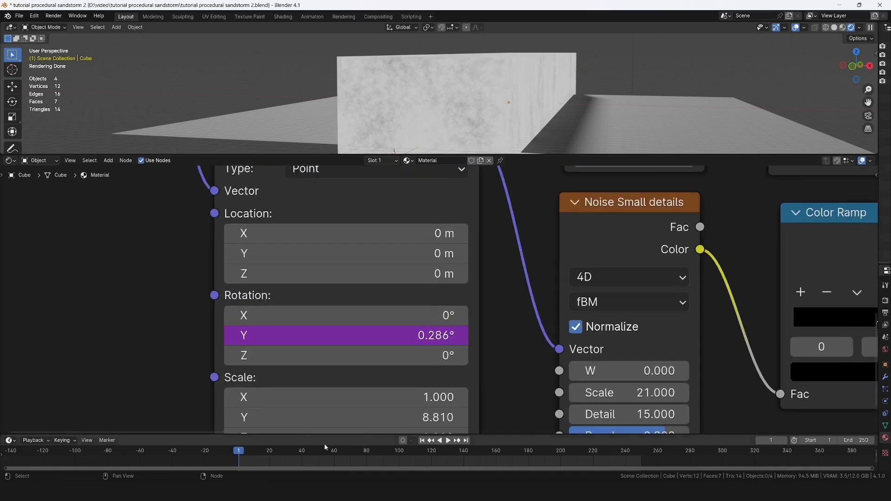
key("space")
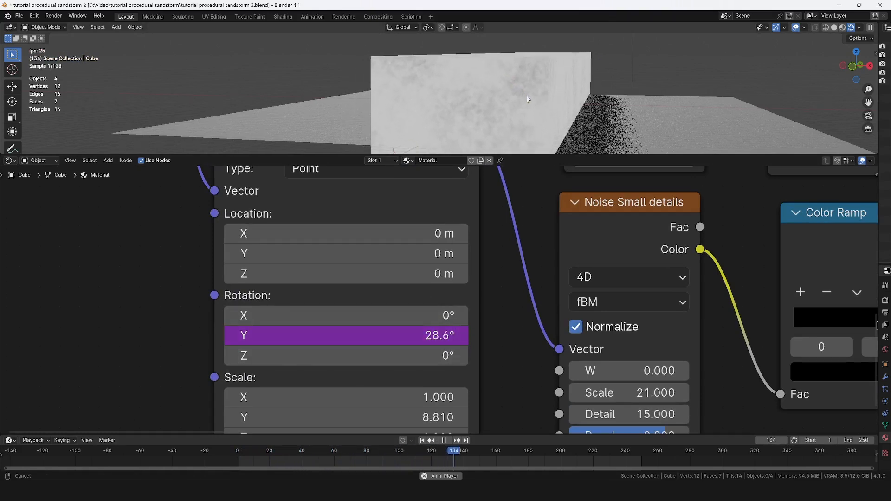
key("space")
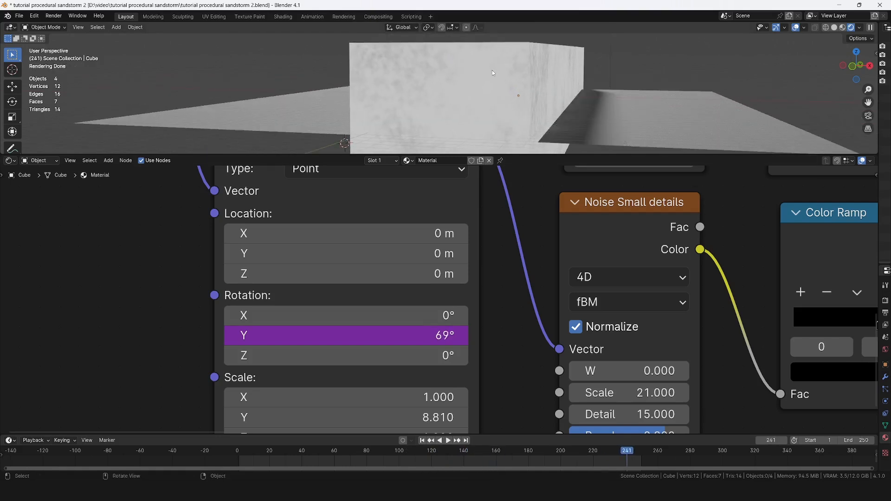
key("shift+Left")
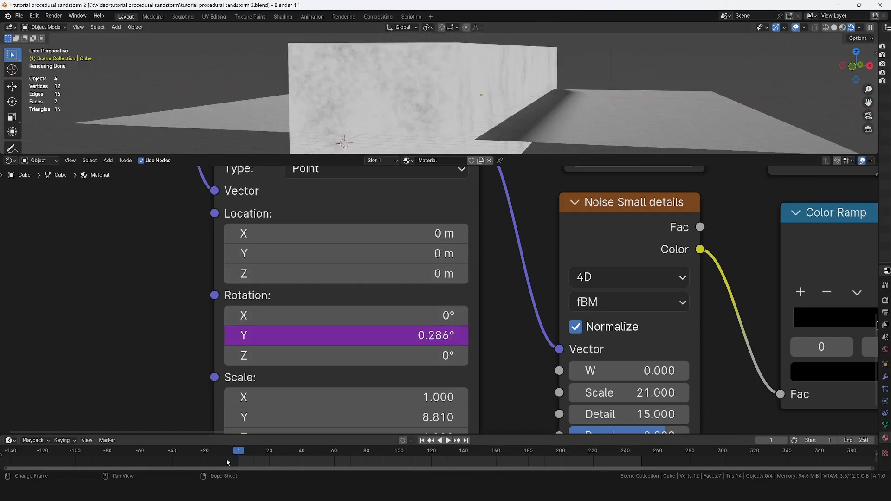
- Change the driver expression of the Mapping node's Y rotation to frame*0.008
left_click(417, 335)
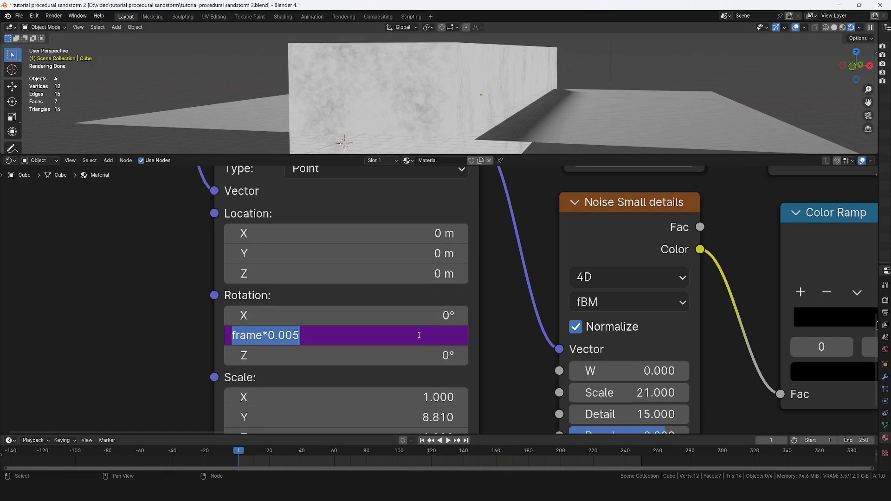
left_click(419, 335)
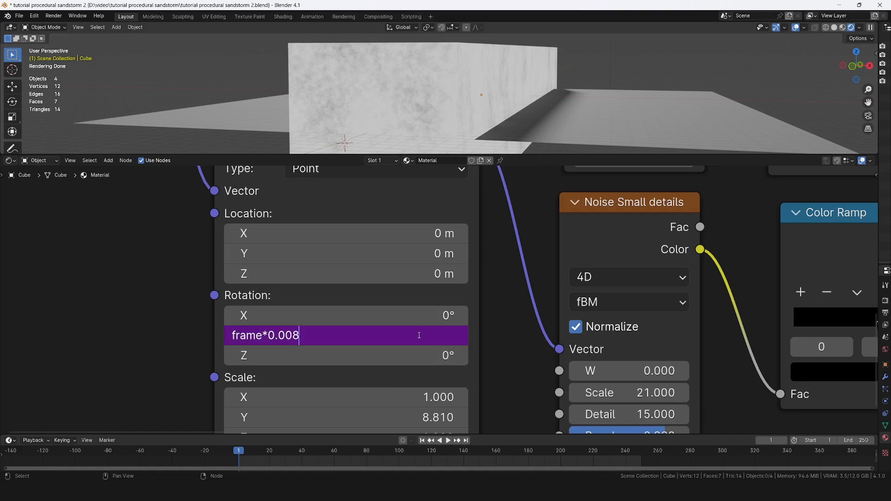
type("8")
key("Return")
- Play the animation in a maximized viewport and examine the faster texture rotation on the box's front face
key("space")
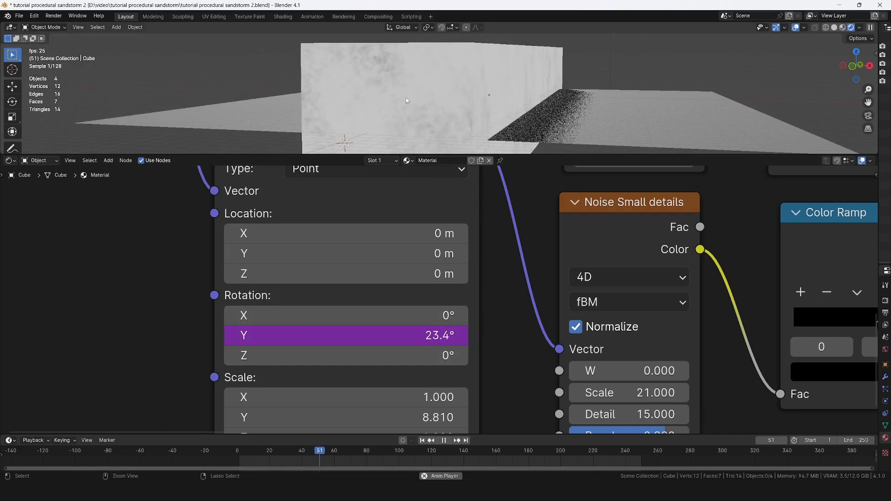
key("ctrl+space")
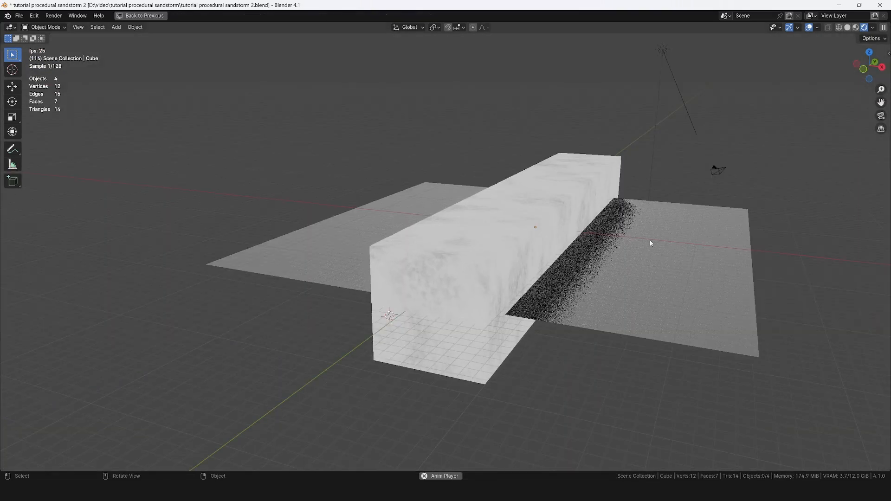
middle_click_drag(623, 247, 507, 170)
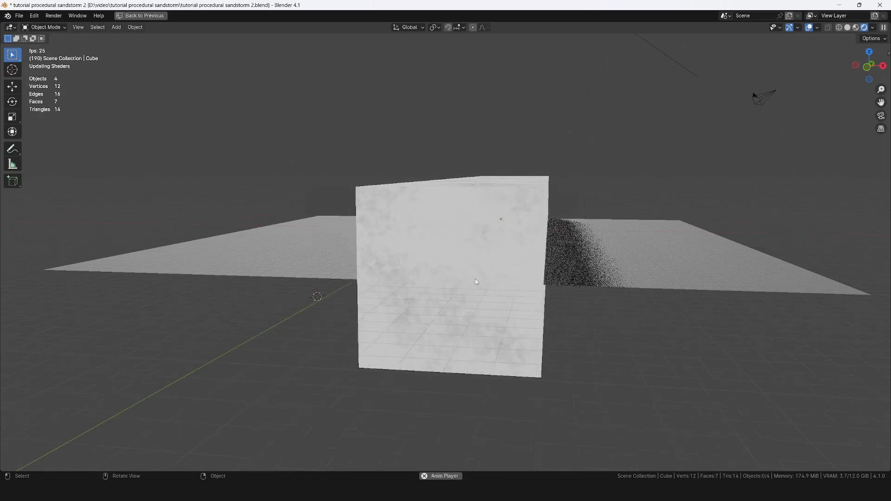
scroll(475, 279, "up", 2)
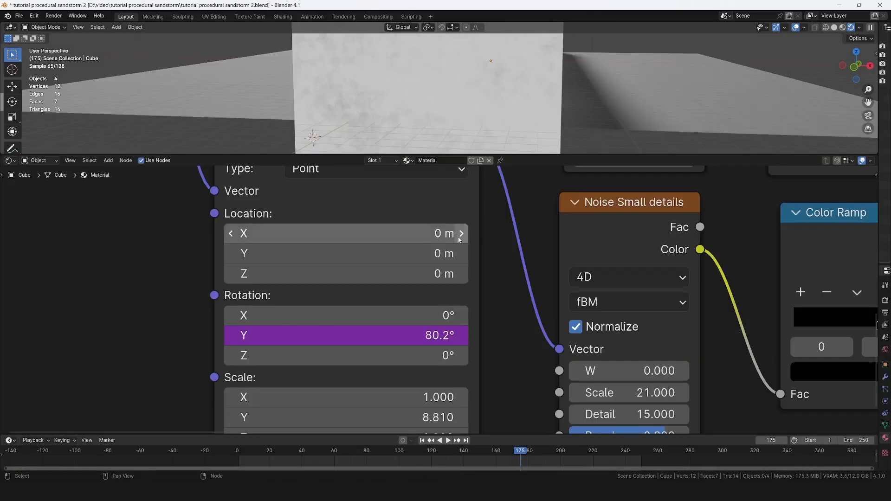
- Return to frame 1 and drive the W value of the Noise Small details node with #frame*0.0009
middle_click_drag(554, 335, 469, 332)
scroll(427, 363, "up", 5)
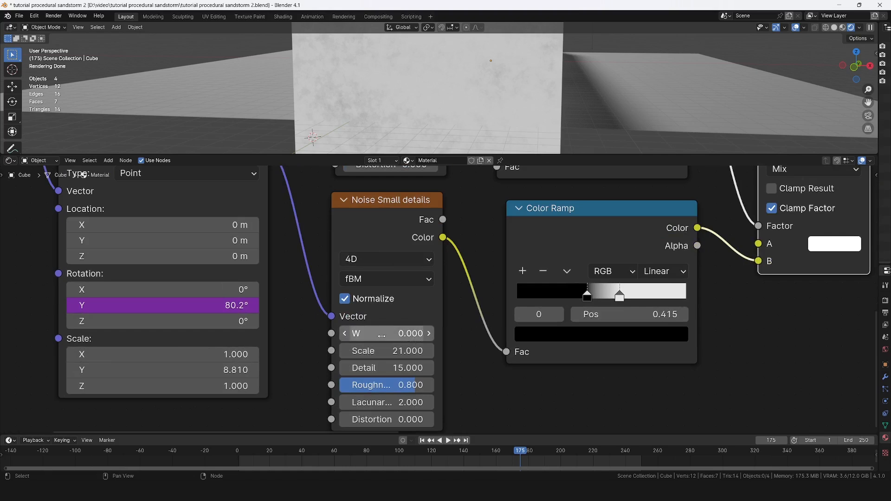
key("shift+Left")
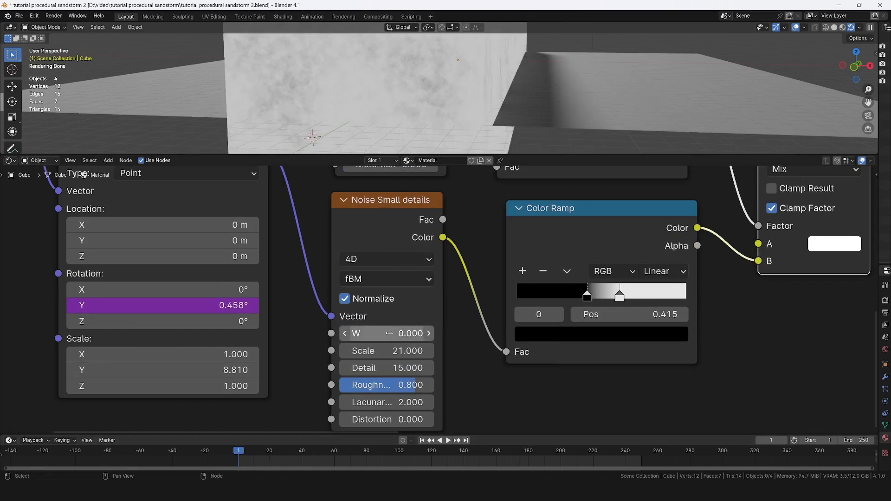
left_click(402, 333)
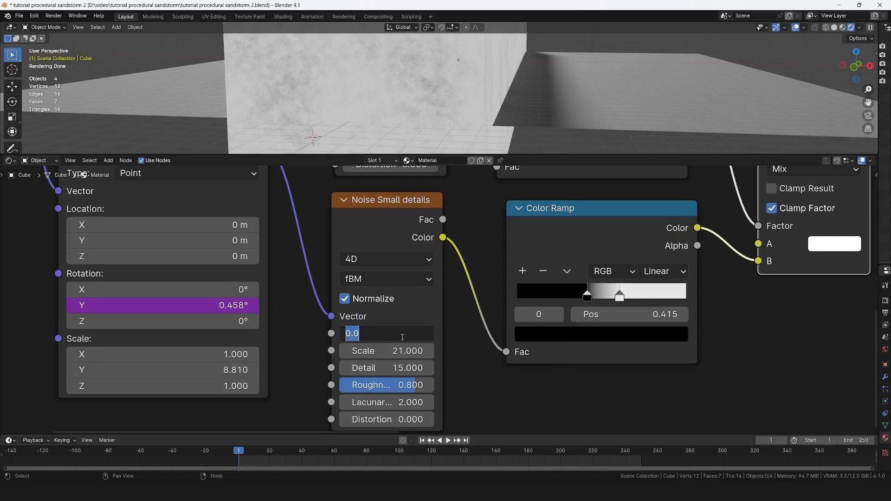
type("#")
type("frame*")
type("0.")
type("0009")
key("Return")
double_click(401, 334)
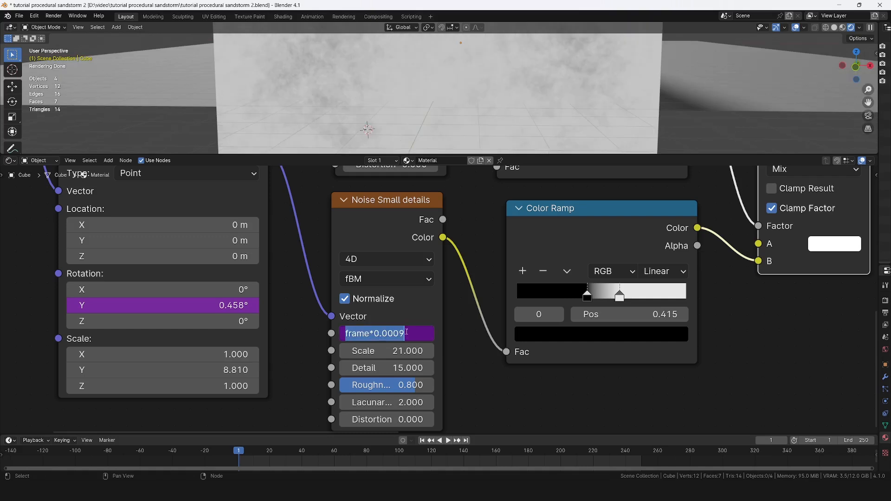
key("Return")
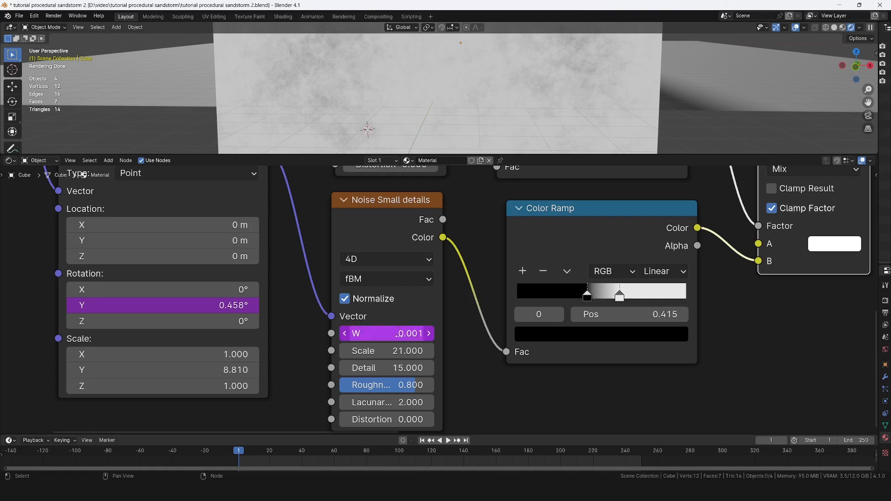
- Check the Y rotation's driver expression and play the animation in a maximized viewport to examine the evolving small details
double_click(224, 306)
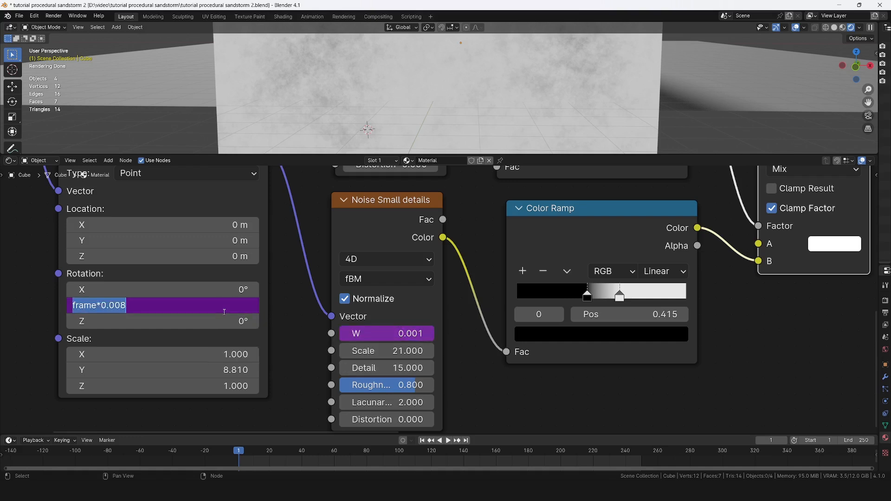
key("Return")
key("ctrl+space")
key("space")
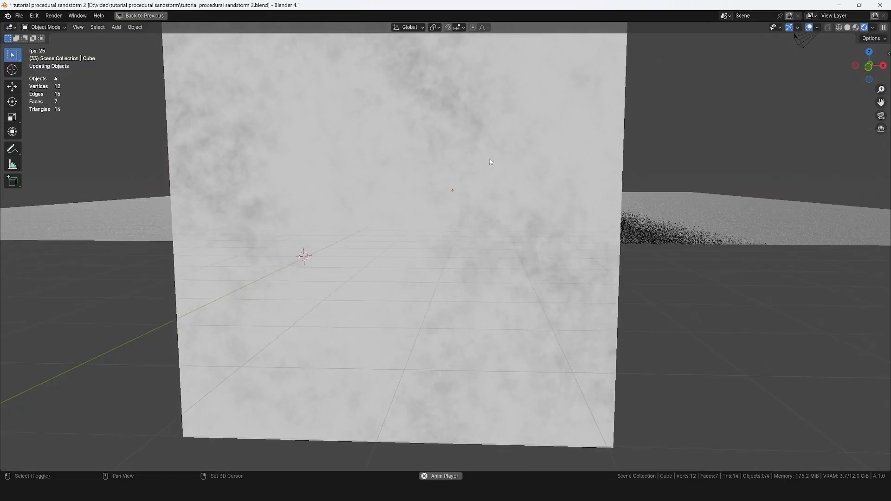
scroll(526, 155, "up", 3)
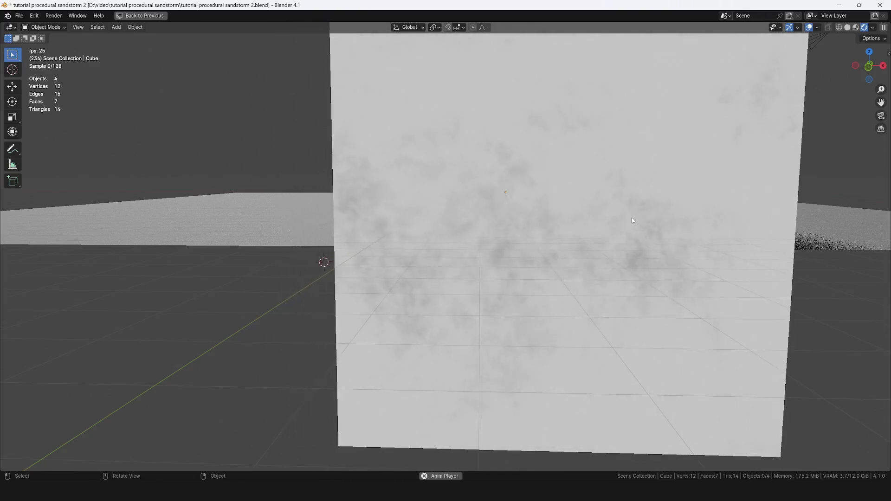
key("space")
scroll(622, 242, "down", 3)
key("ctrl+space")
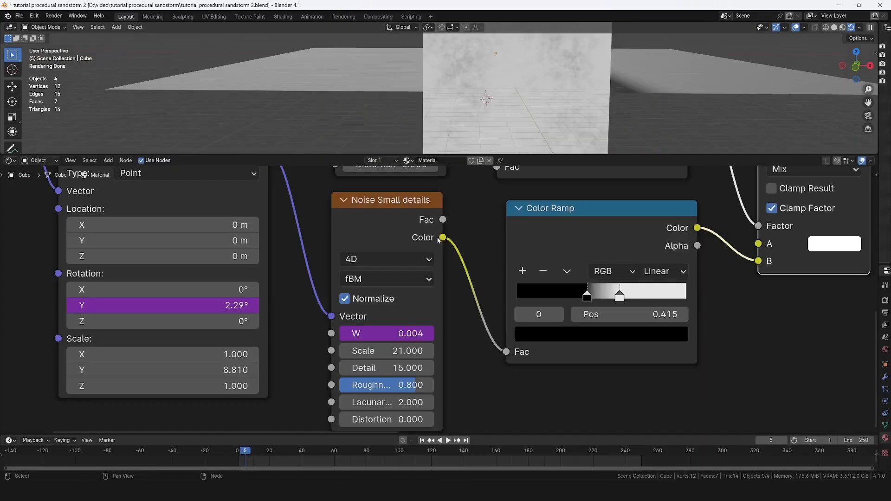
- Drive the W value of the Noise BIG WAVES node with #frame*0.0003, starting from frame 1, and play the animation
scroll(450, 258, "down", 3)
key("ctrl+space")
middle_click_drag(450, 144, 439, 222)
scroll(440, 222, "up", 1)
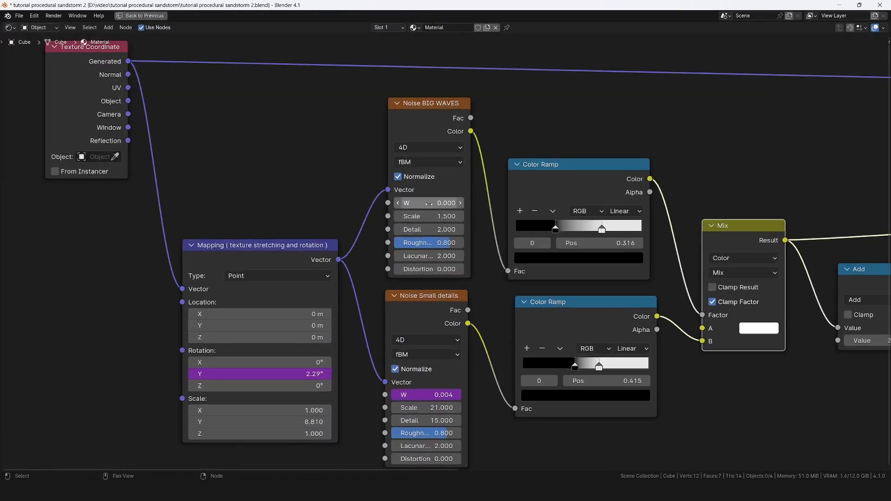
key("ctrl+space")
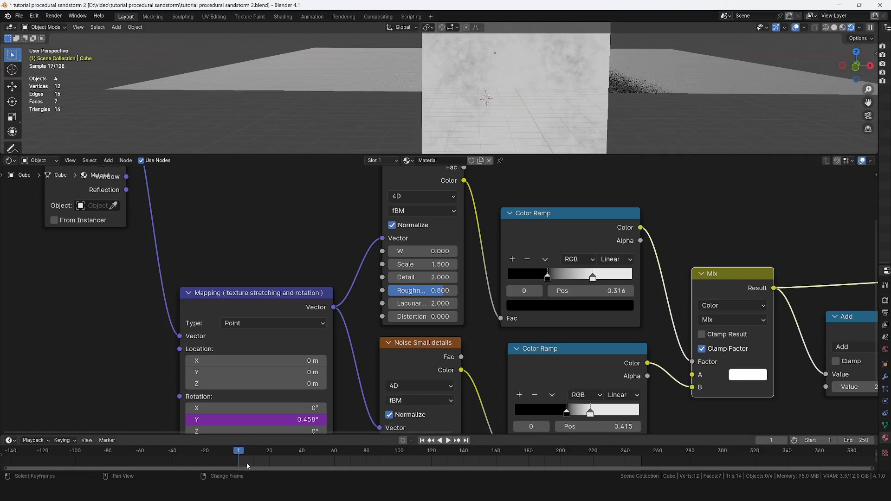
key("ctrl+space")
scroll(415, 206, "up", 2)
left_click(416, 205)
type("#fram")
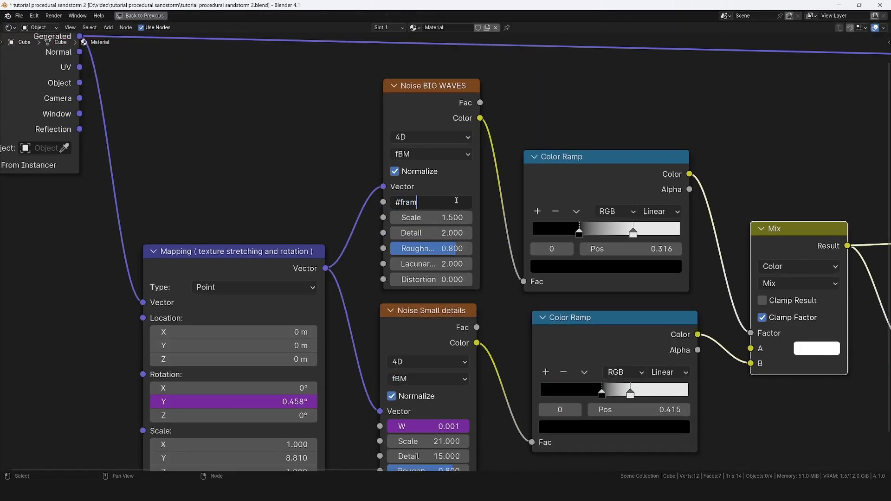
type("e*0.0003")
key("Return")
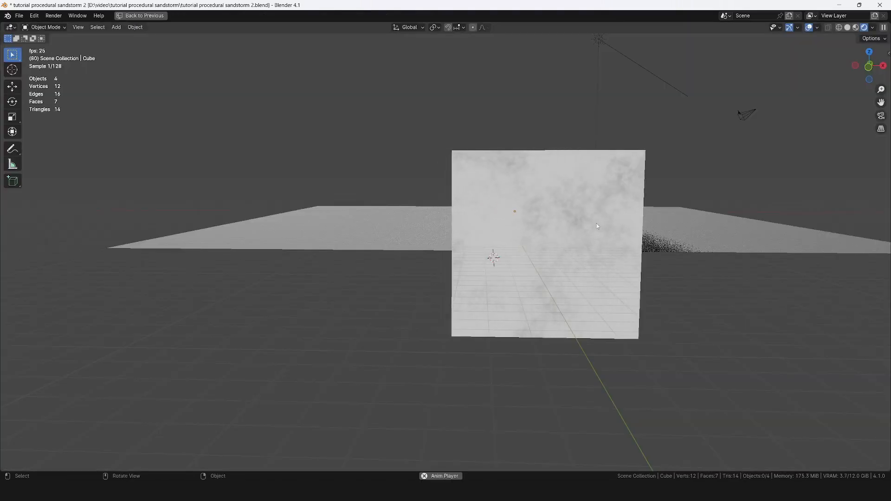
middle_click_drag(598, 229, 583, 233)
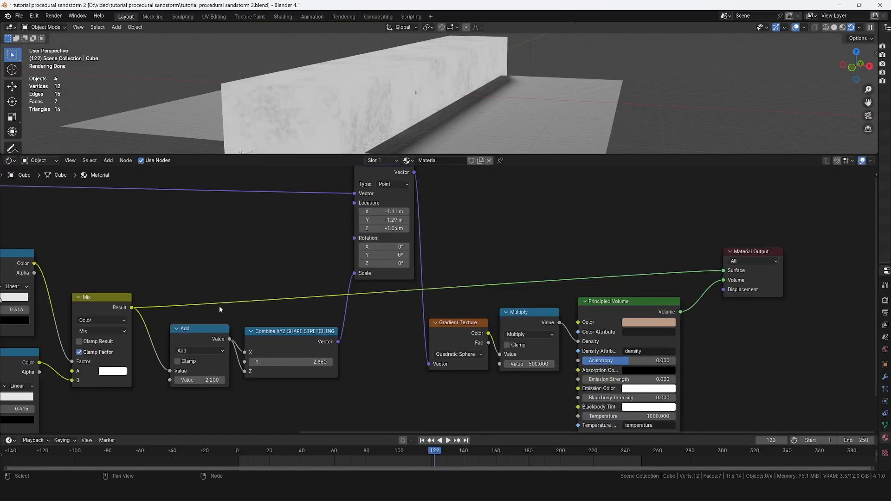
- Disconnect the Mix node's Result from the Surface input of the Material Output
scroll(455, 251, "down", 5)
scroll(627, 239, "up", 3)
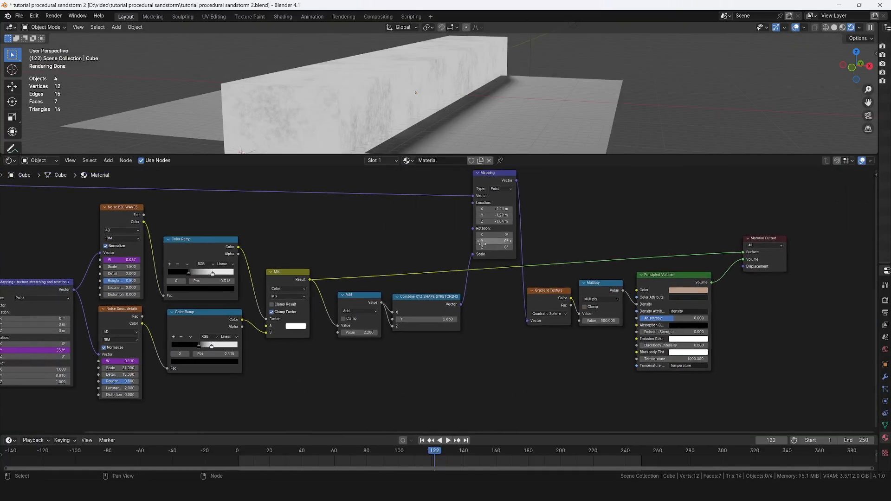
left_click_drag(655, 252, 502, 197)
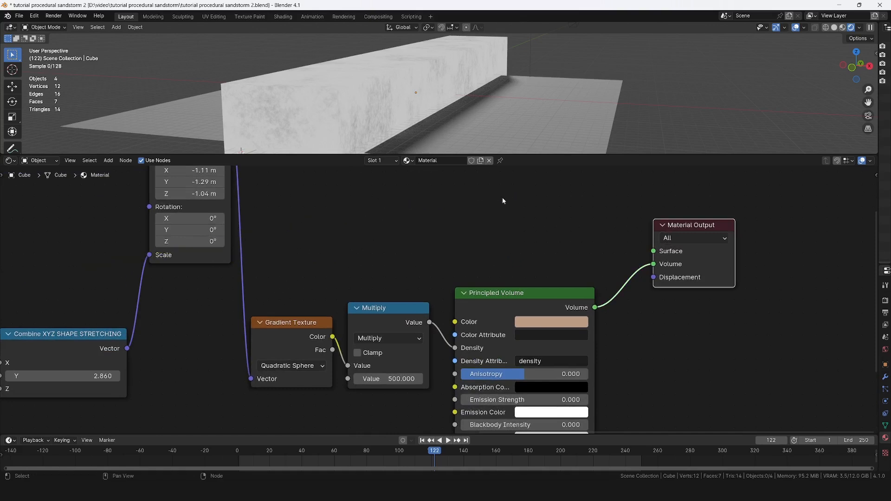
- Play the animation in a maximized viewport and examine the moving sandstorm volume up close
key("ctrl+space")
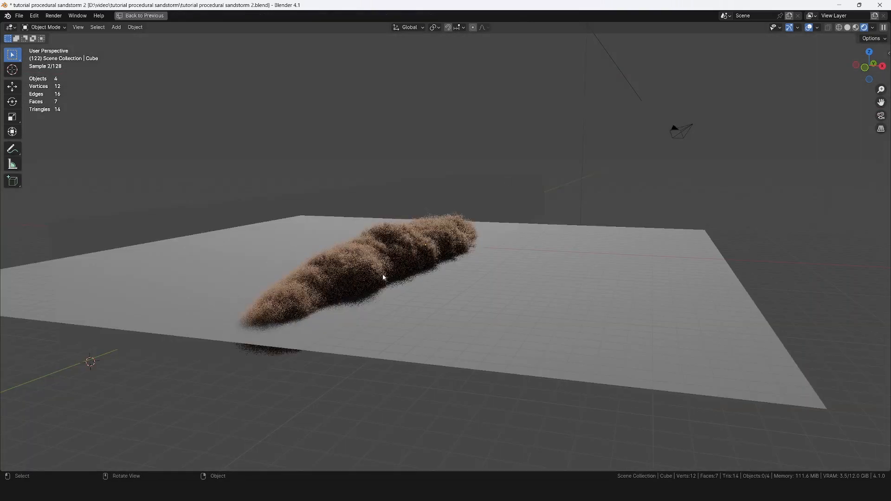
key("space")
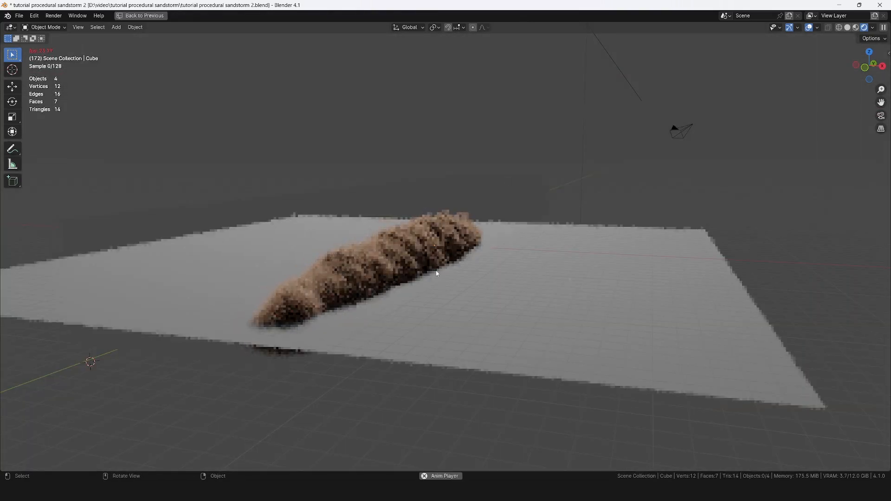
key("space")
middle_click_drag(487, 263, 543, 286)
scroll(427, 292, "down", 3)
scroll(427, 274, "up", 6)
key("ctrl+space")
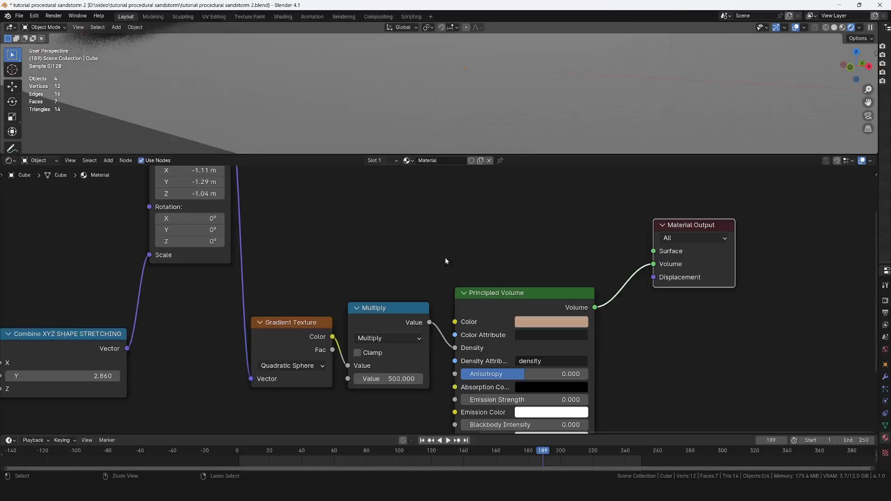
- Set the volume Step Rate in the material's settings to 0.3
left_click_drag(877, 254, 686, 245)
scroll(719, 344, "down", 5)
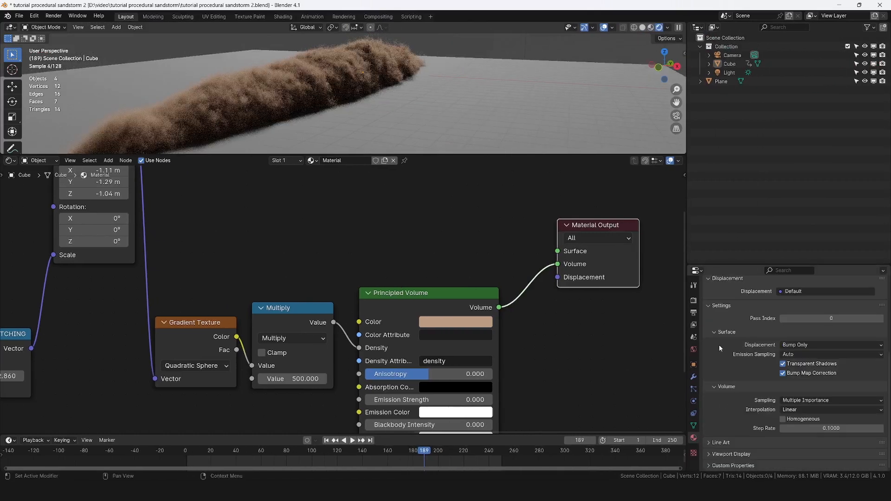
scroll(720, 344, "up", 1)
left_click(812, 446)
type("0.3")
key("Return")
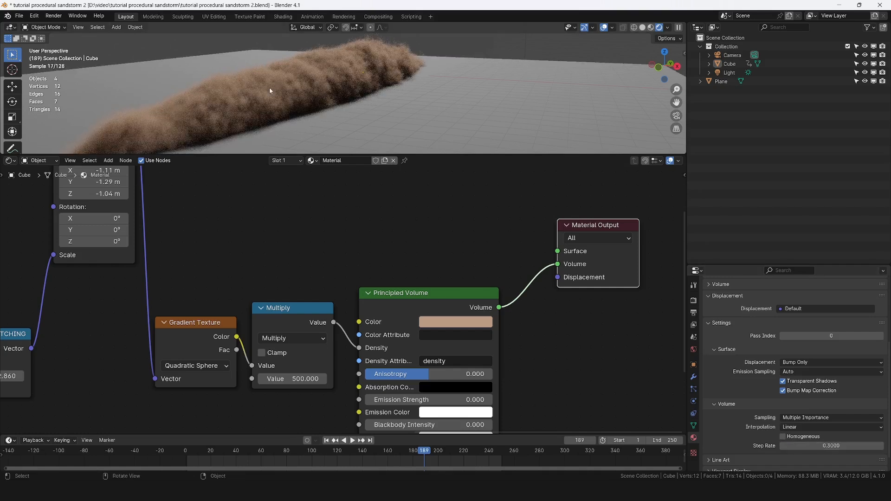
- Play the animation in a maximized viewport and examine the sandstorm's detail from several angles
key("ctrl+space")
middle_click_drag(531, 193, 497, 232)
key("space")
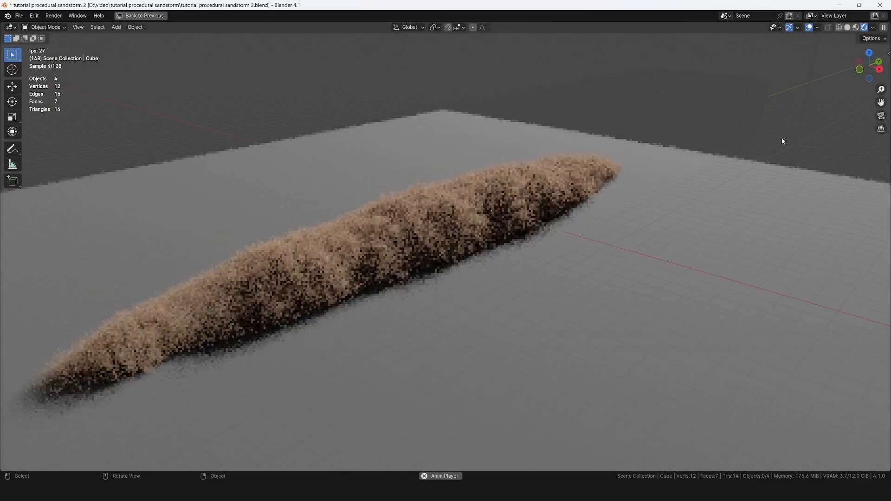
key("space")
key("space")
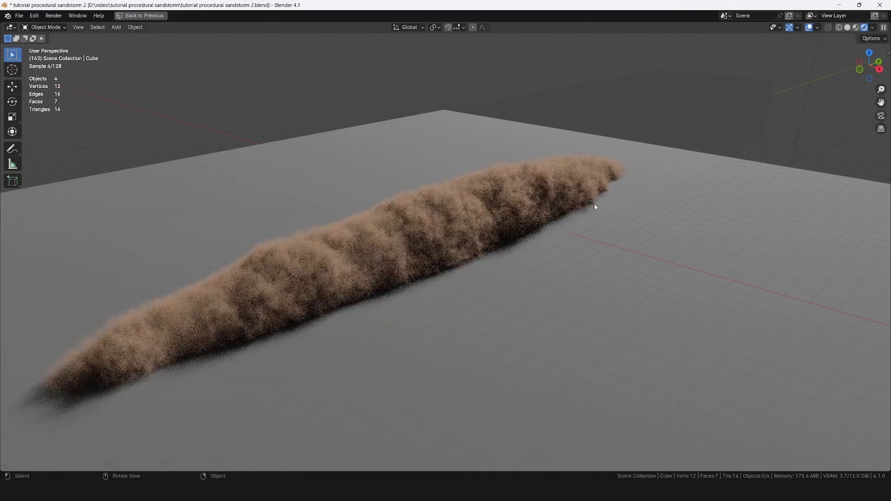
key("space")
middle_click_drag(607, 299, 396, 155)
key("space")
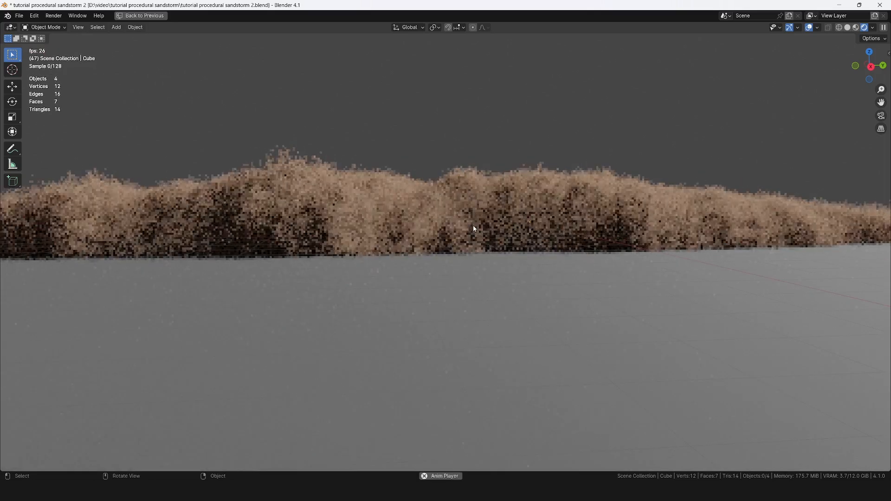
- Restore the normal layout and set the material's volume Step Rate to 0.1
key("ctrl+space")
left_click(844, 446)
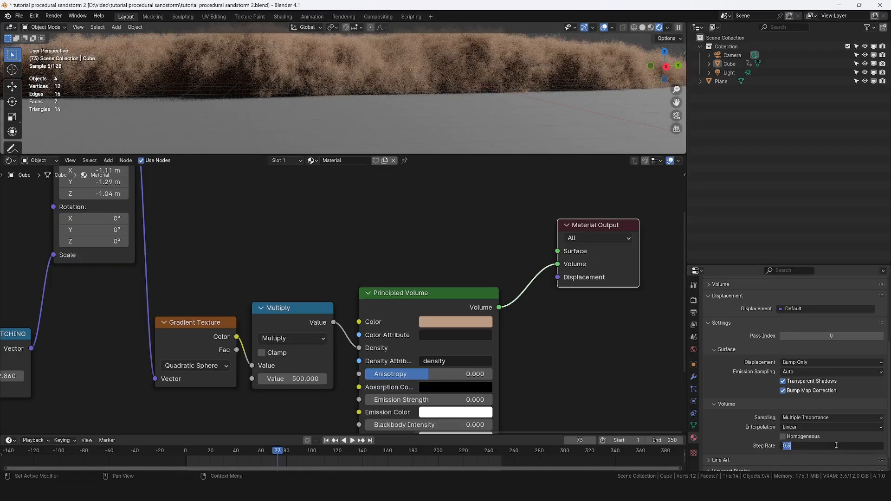
key("Return")
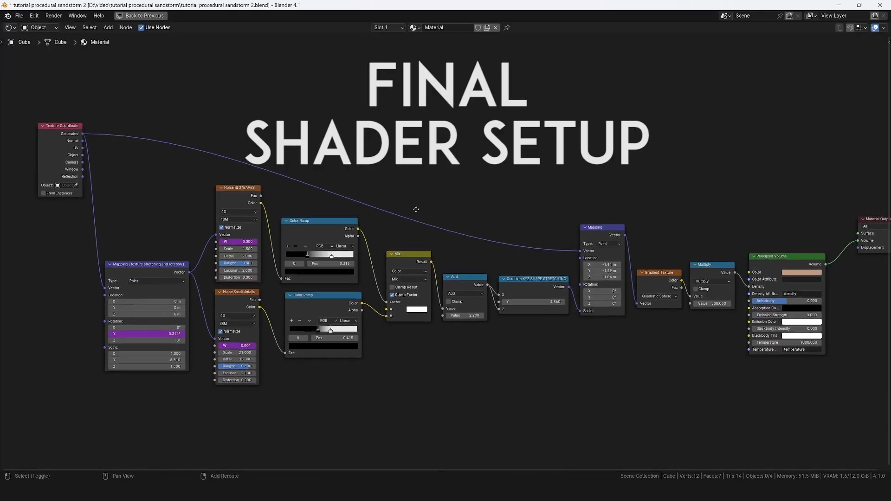
- Try a value of 5000000 in the Multiply node feeding the volume density, view it in a maximized viewport and undo it
scroll(378, 224, "up", 2)
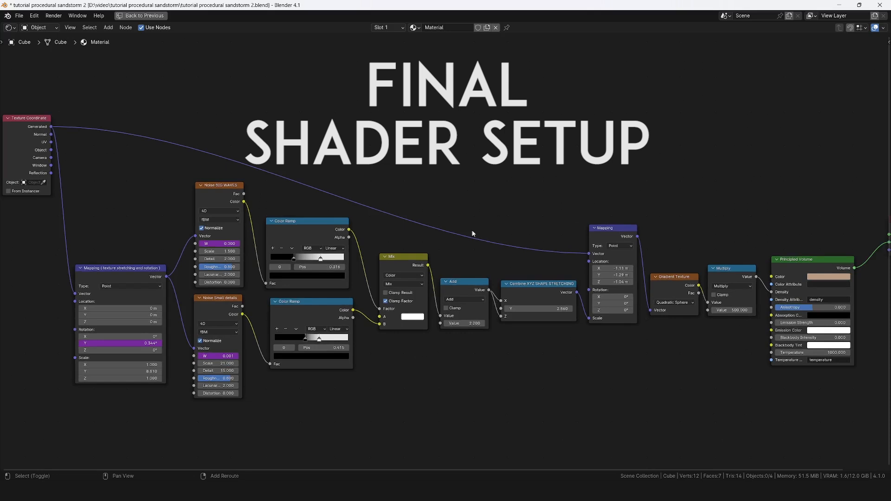
middle_click_drag(471, 230, 462, 229, "shift")
key("ctrl+space")
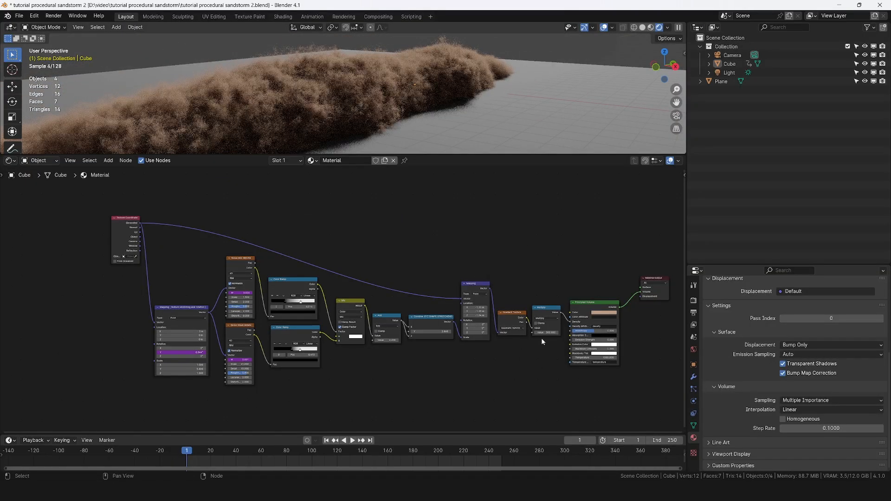
scroll(541, 338, "up", 9)
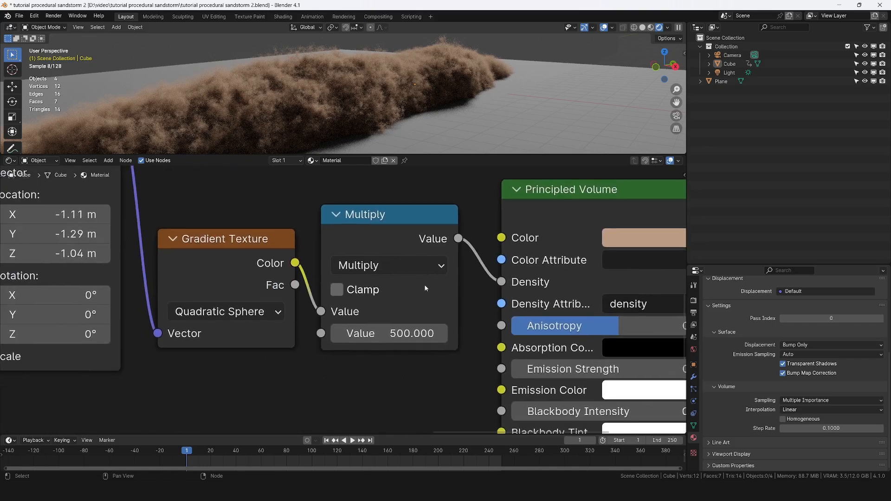
scroll(418, 292, "down", 2)
left_click(404, 325)
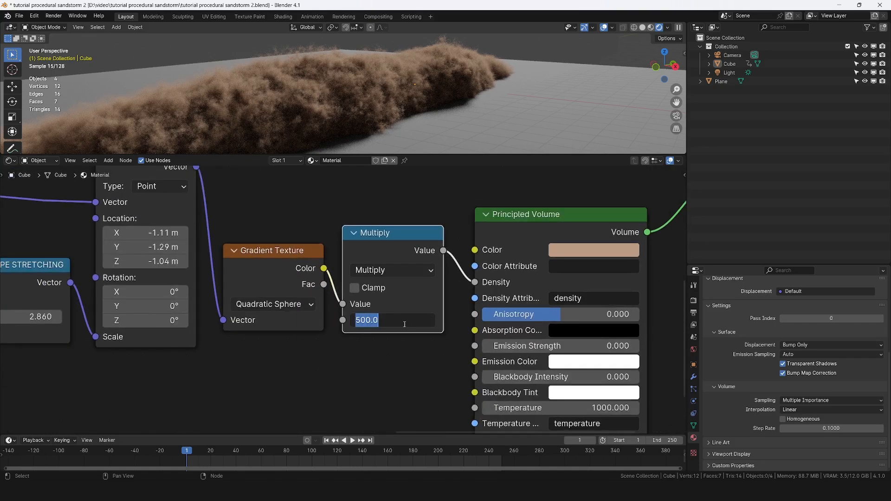
type("5000000")
key("Return")
key("ctrl+space")
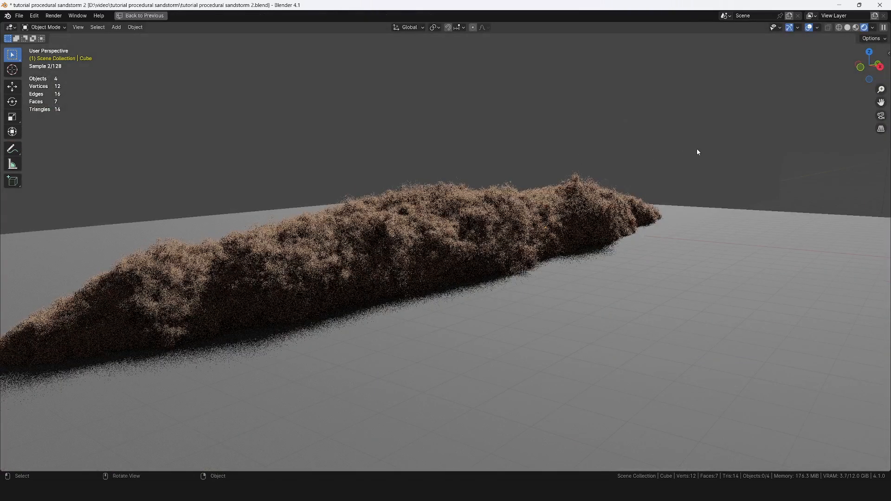
key("ctrl+z")
- Scale the sandstorm cube along the global Y axis by a factor of about 0.7
middle_click_drag(697, 148, 477, 223)
scroll(542, 255, "up", 3)
scroll(542, 255, "down", 3)
middle_click_drag(543, 255, 746, 213)
key("s")
key("x")
key("y")
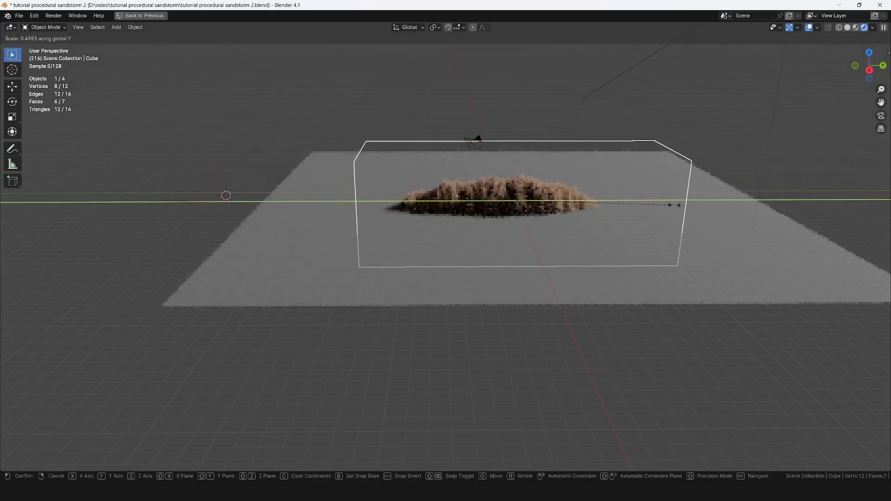
left_click(674, 204)
- Set the Y scale of the Mapping (texture stretching and rotation) node to 5.8
key("ctrl+alt+space")
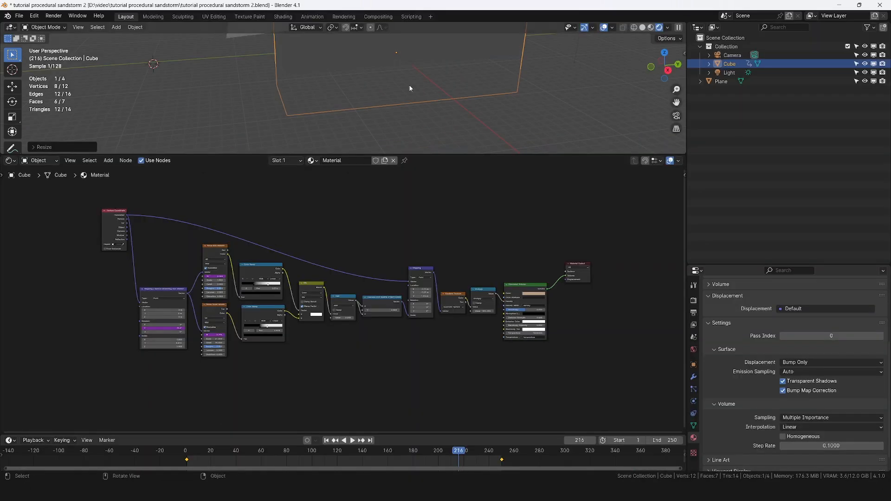
scroll(427, 82, "up", 5)
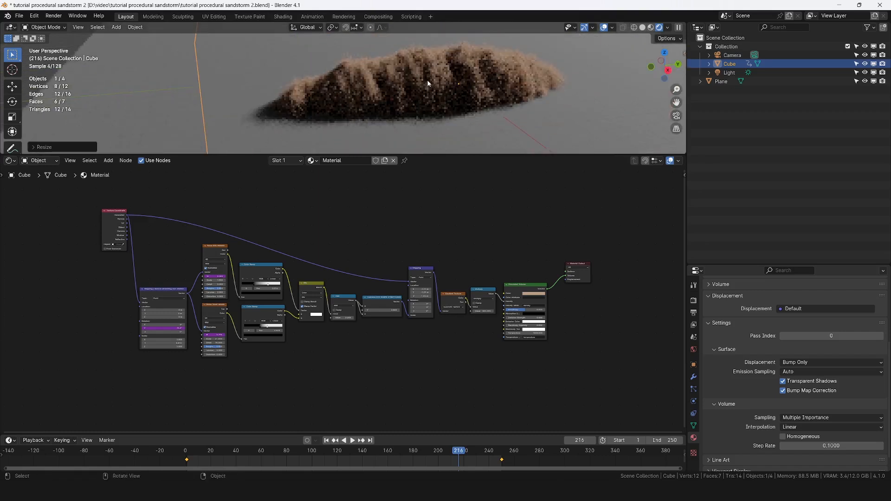
scroll(428, 82, "up", 1)
scroll(150, 337, "up", 2)
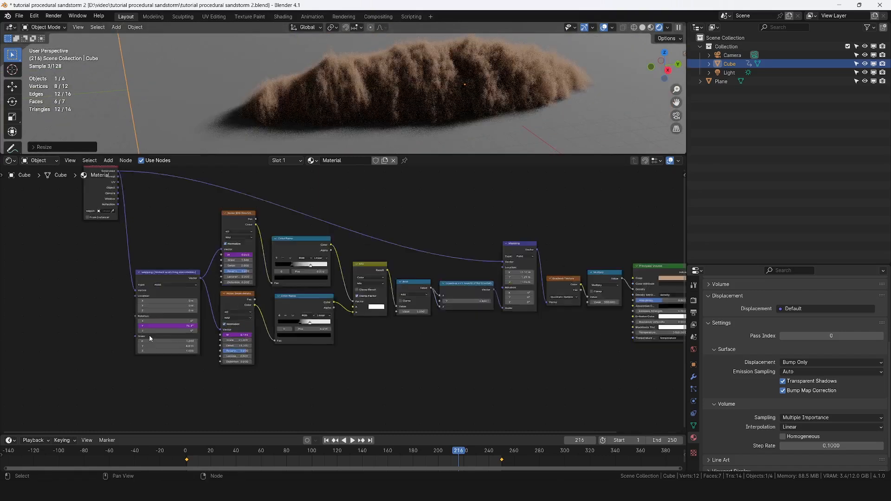
scroll(149, 338, "up", 4)
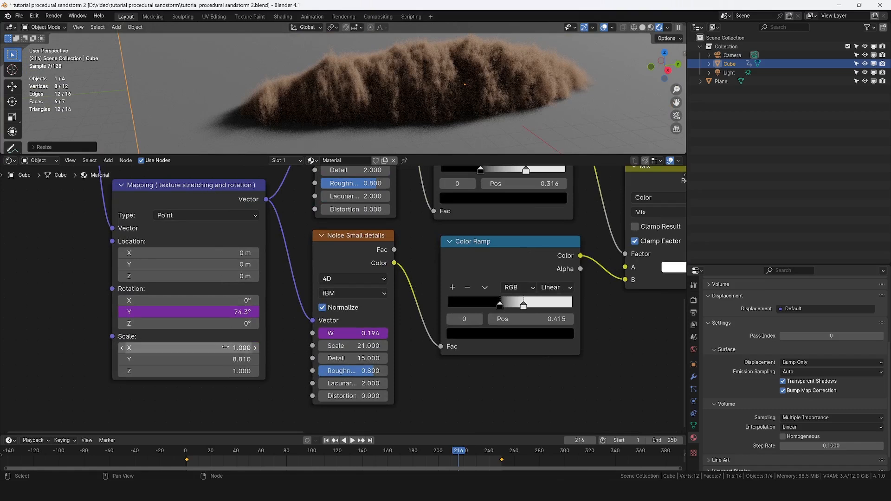
left_click_drag(188, 359, 166, 359)
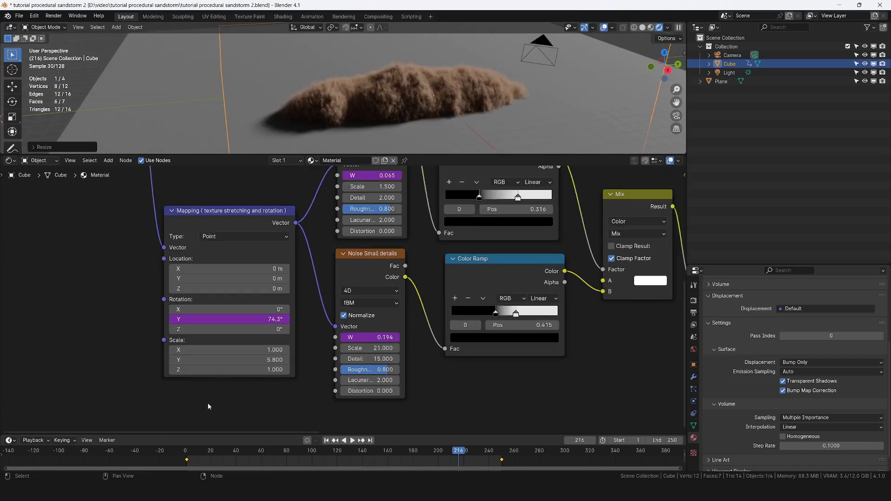
scroll(207, 402, "up", 4)
scroll(229, 374, "up", 1)
scroll(241, 367, "up", 1, "shift")
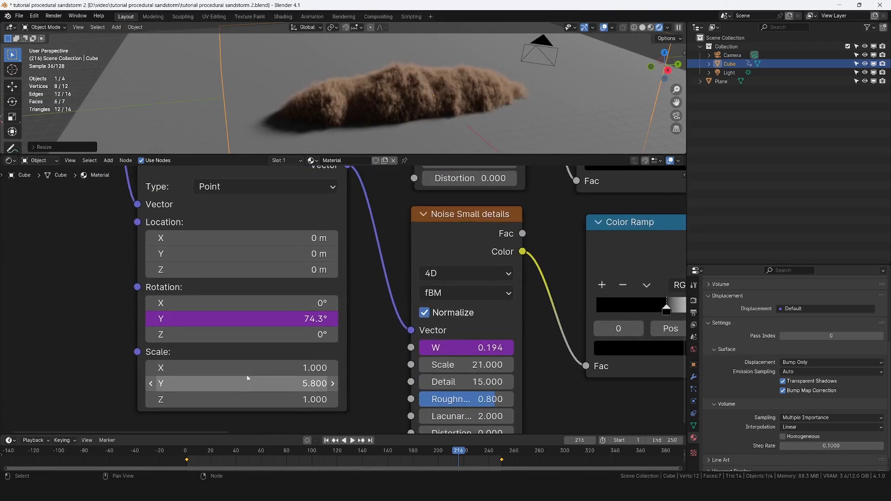